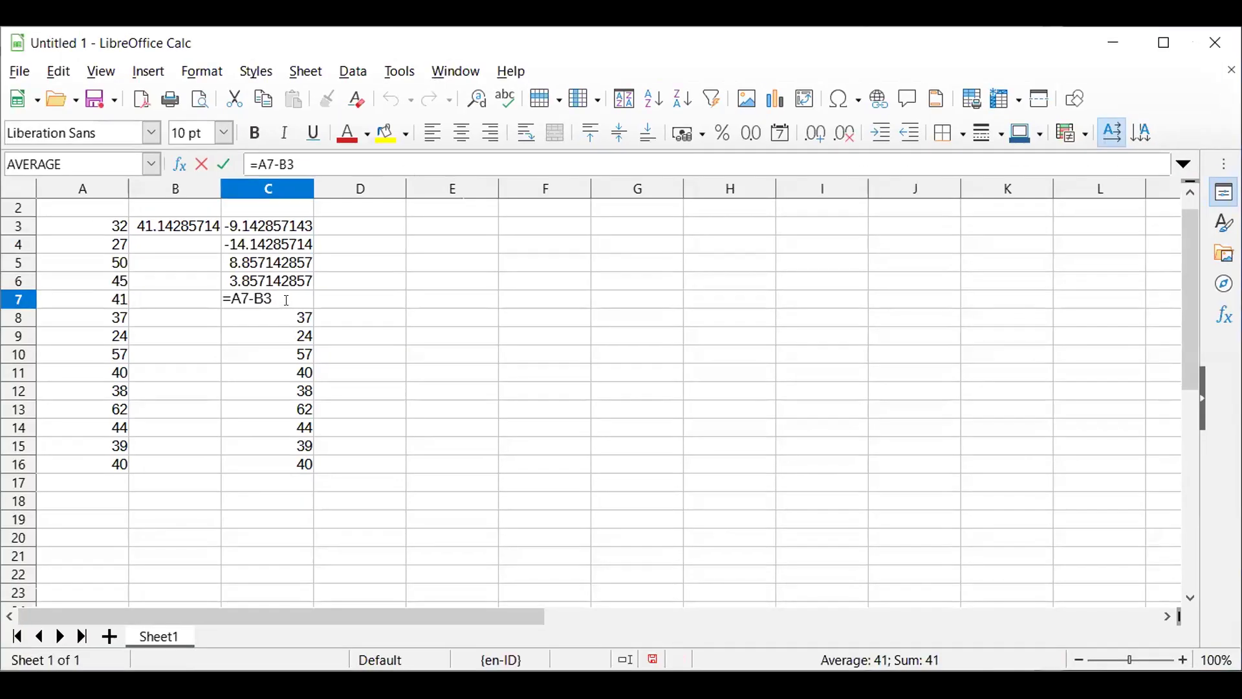
Confirm =A7-B3 in cell C7 and change the formula in C8 to =A8-B3.
key(Return)
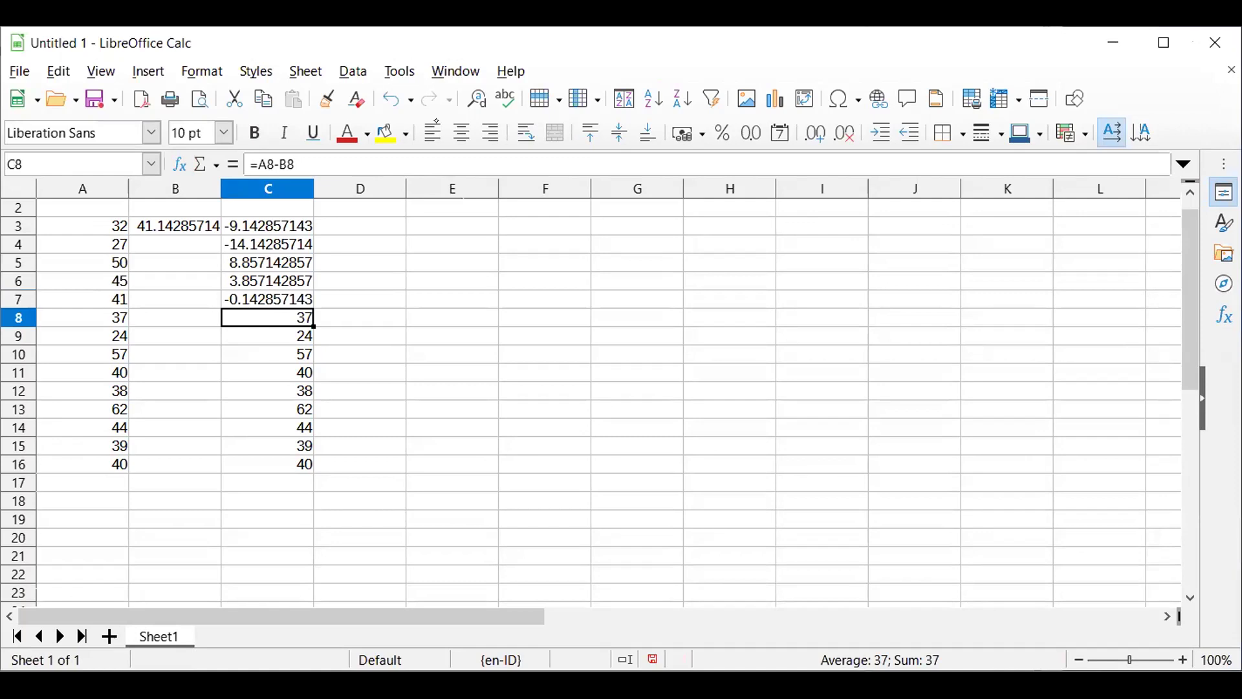
key(F2)
key(BackSpace)
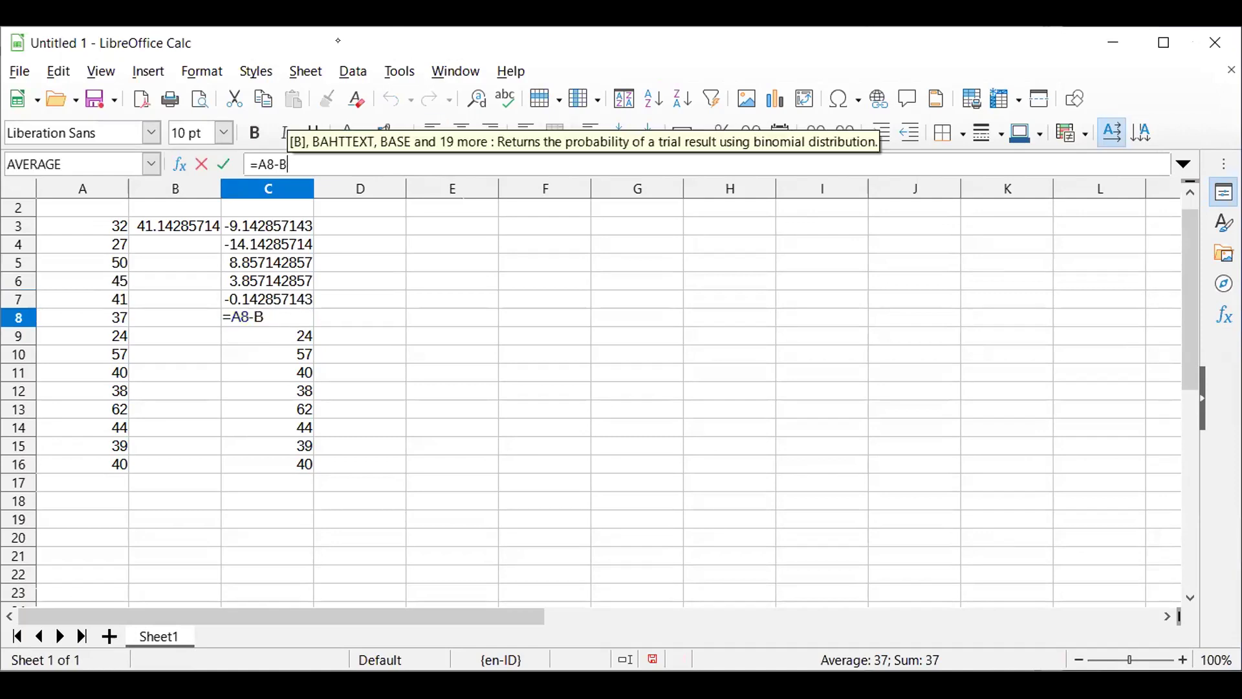
text(3)
key(Return)
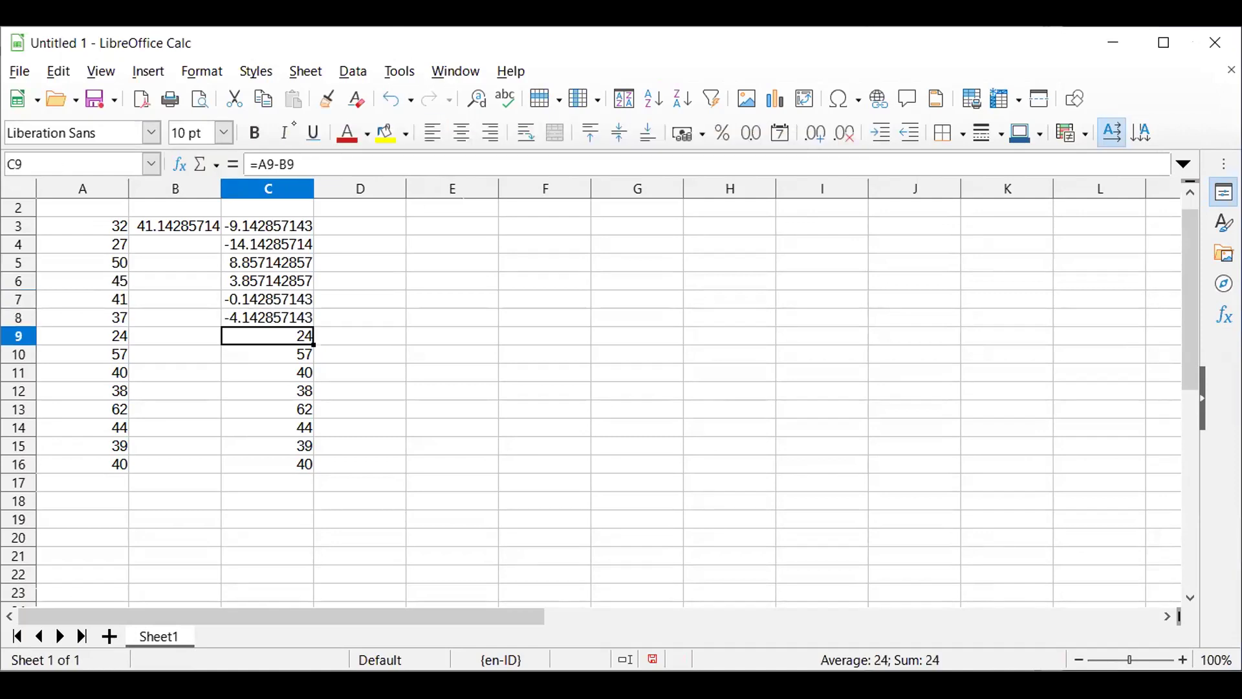
Change the formulas in C9 and C10 to =A9-B3 and =A10-B3.
key(F2)
key(BackSpace)
text(3)
key(Return)
key(F2)
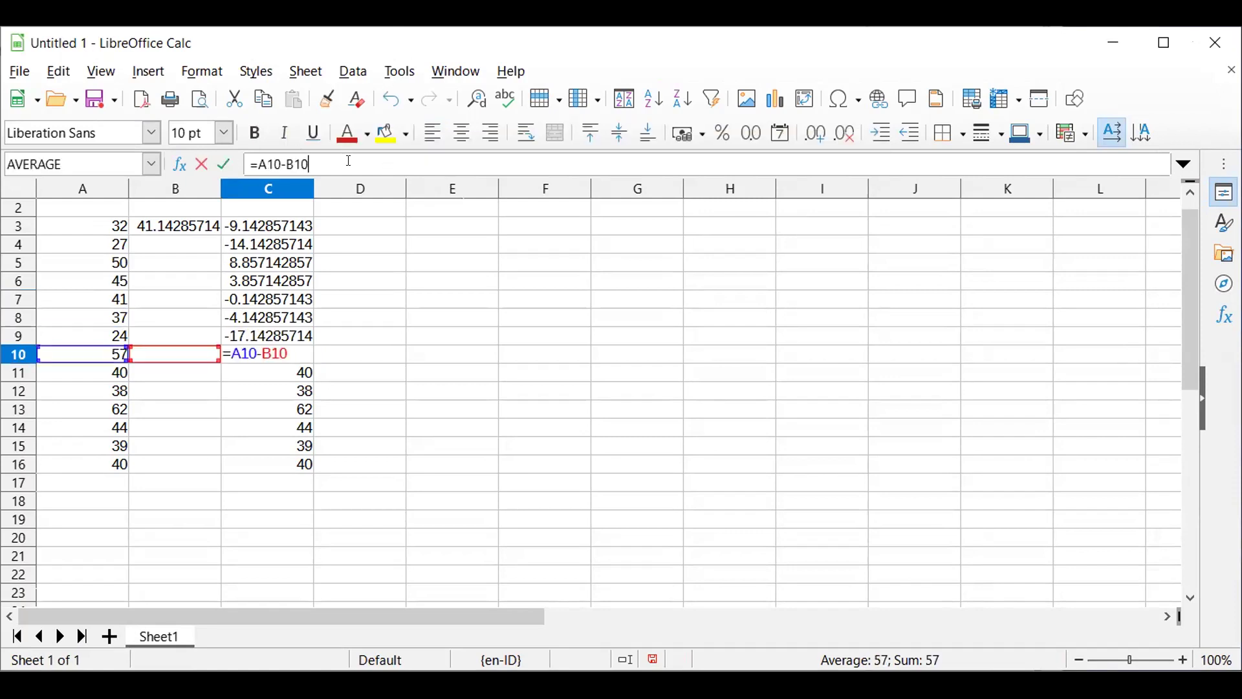
key(BackSpace)
key(BackSpace)
text(3)
key(Return)
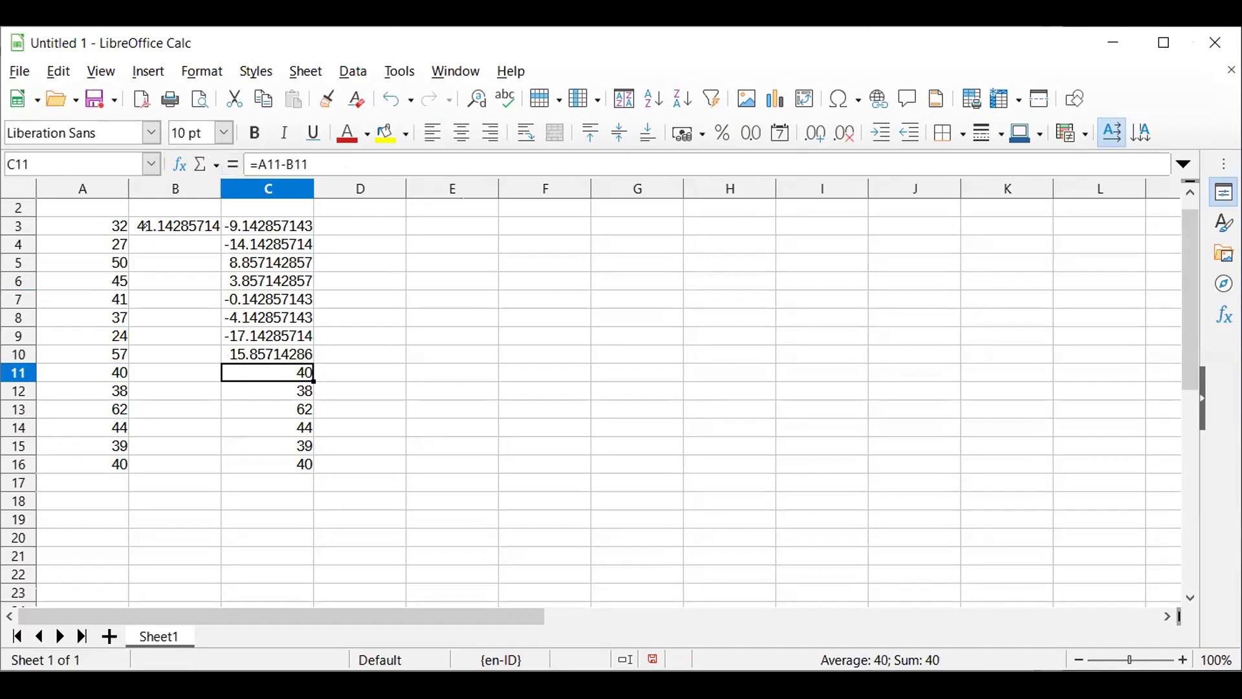
Enter the column headings "x bar" in B2 and "selisih" in C2.
click(153, 207)
text(x bar)
key(Tab)
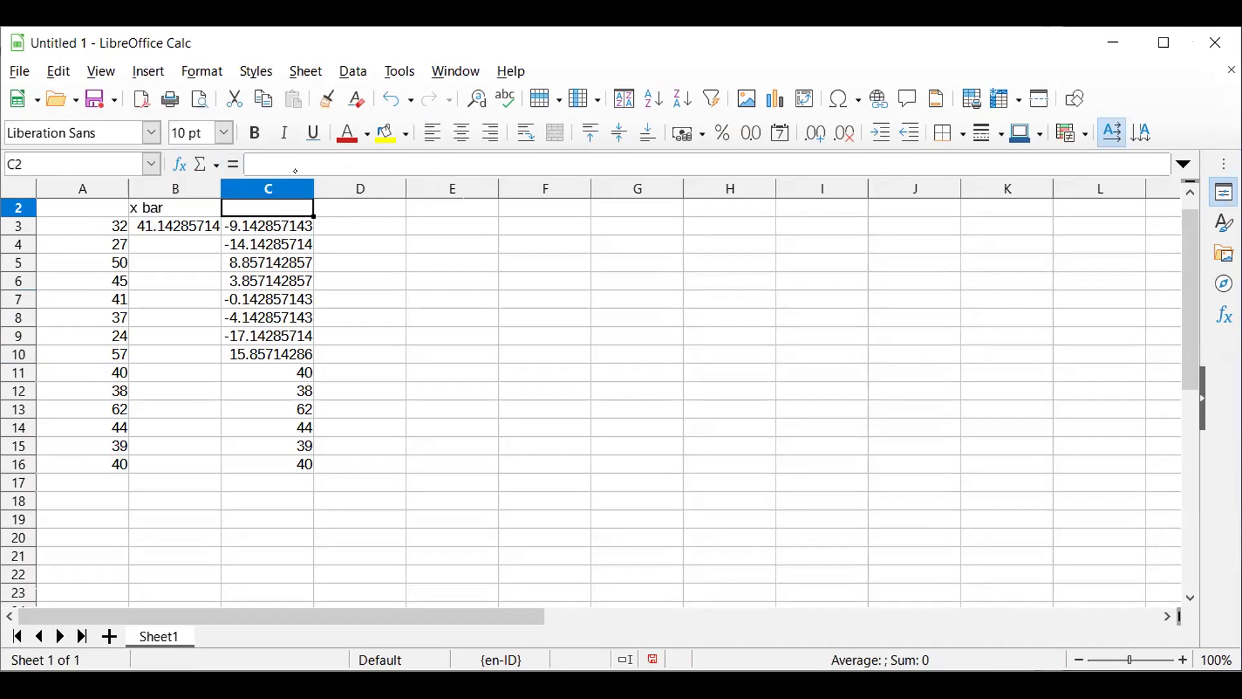
text(sl)
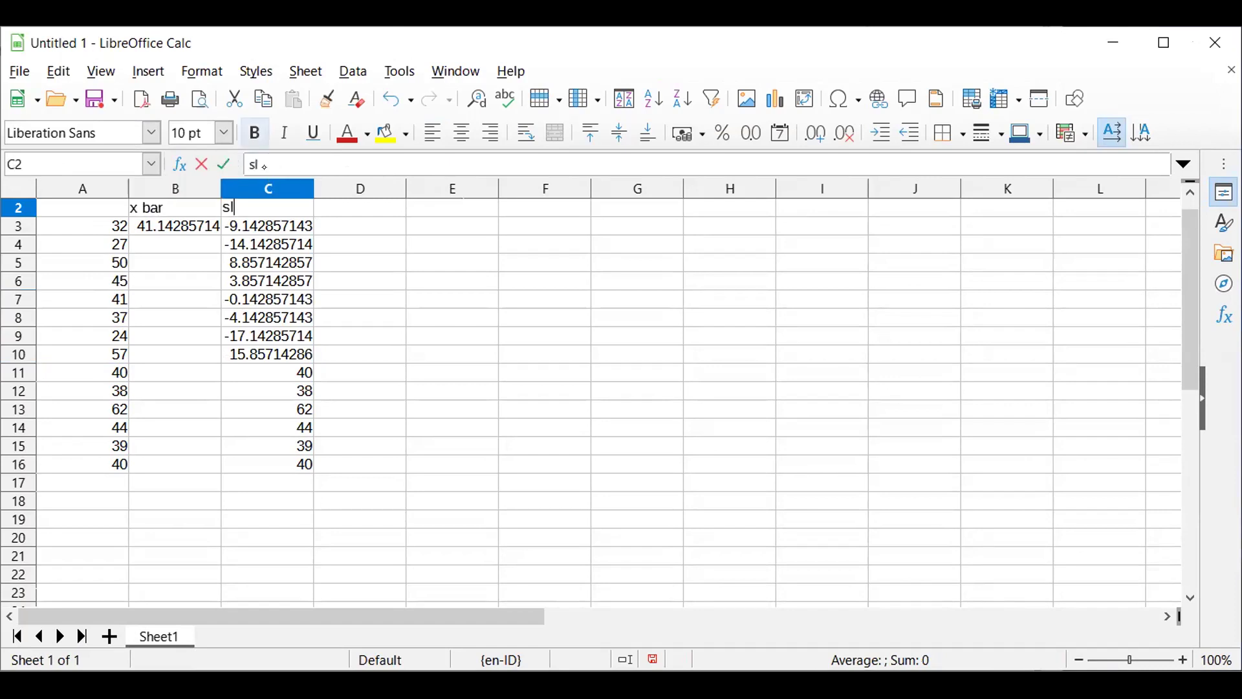
key(BackSpace)
text(elisih)
key(Return)
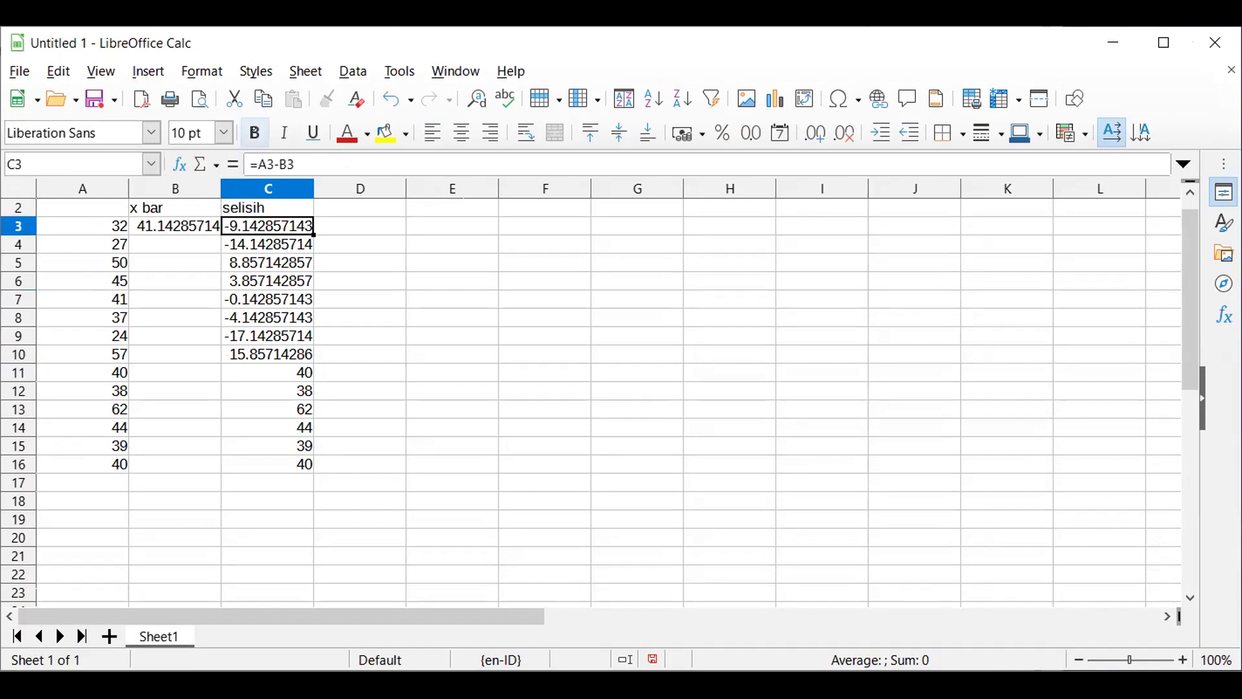
Correct the formulas in C11, C12 and C13 so each subtracts B3 from the column A value in its row.
click(257, 367)
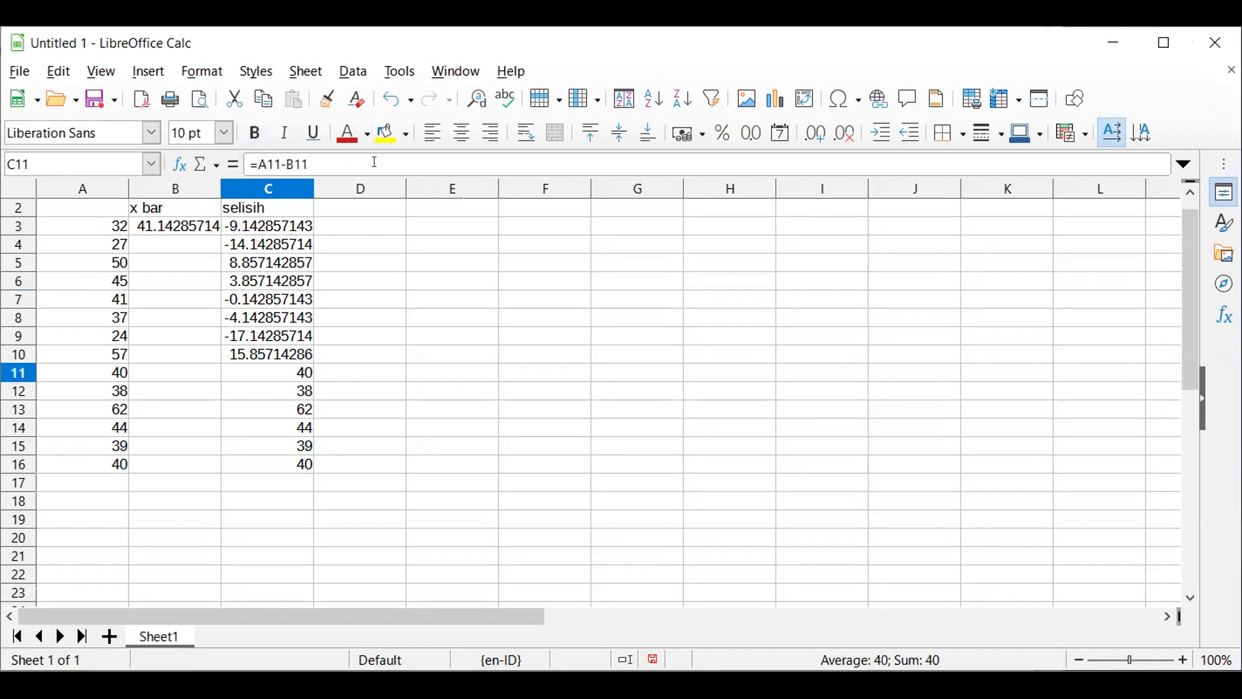
key(F2)
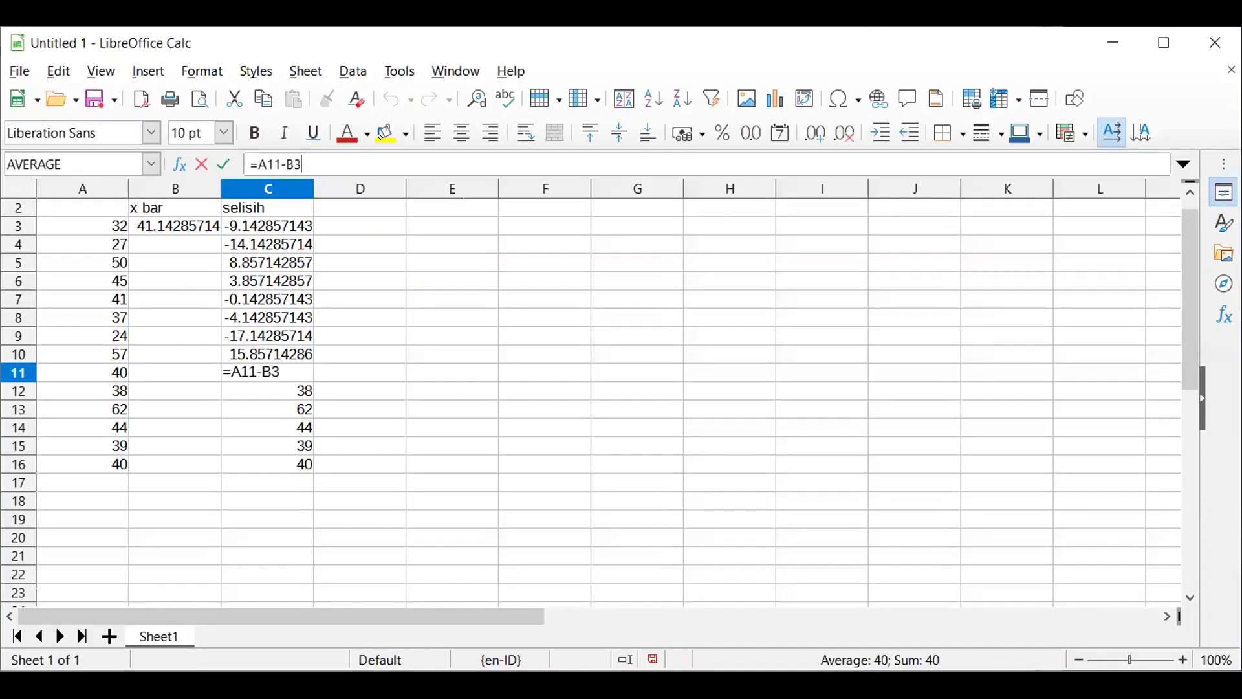
key(Return)
click(320, 162)
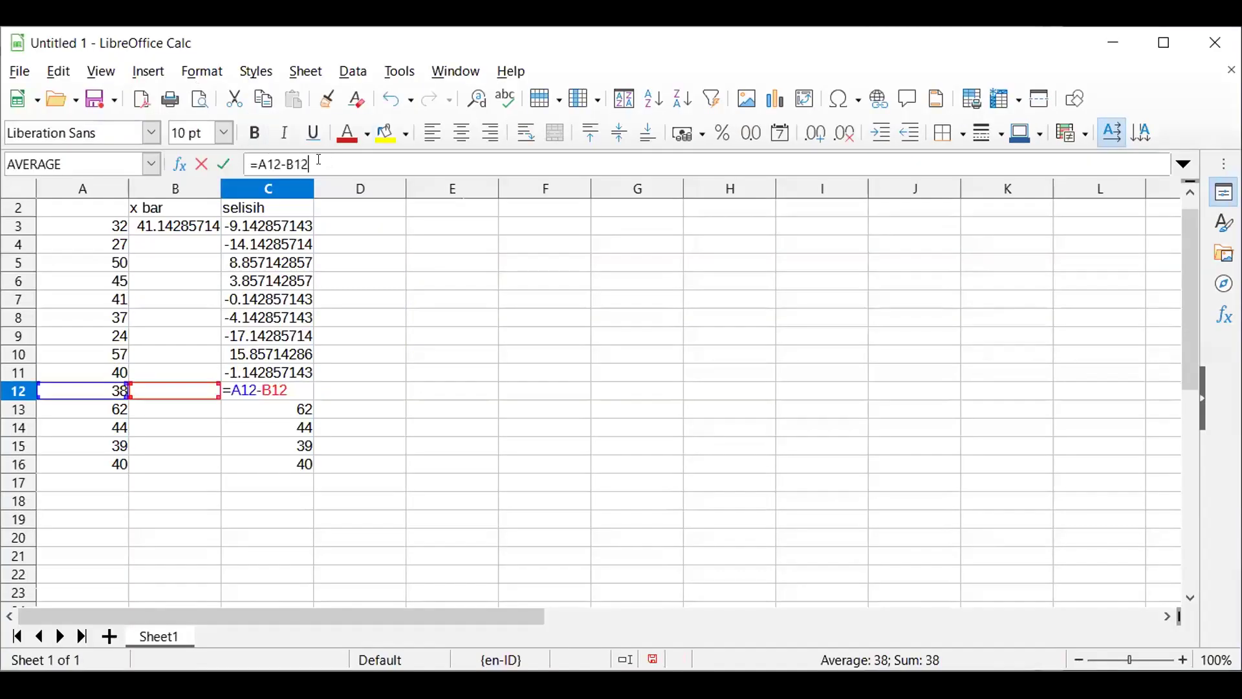
key(Return)
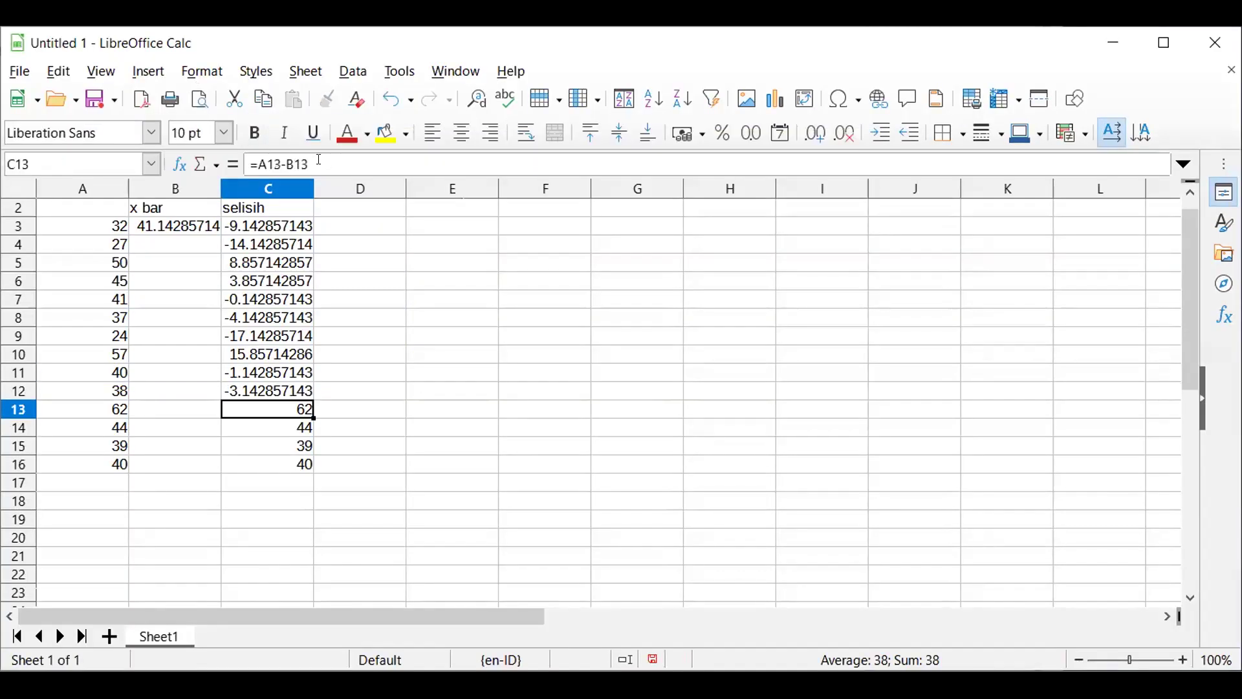
click(337, 158)
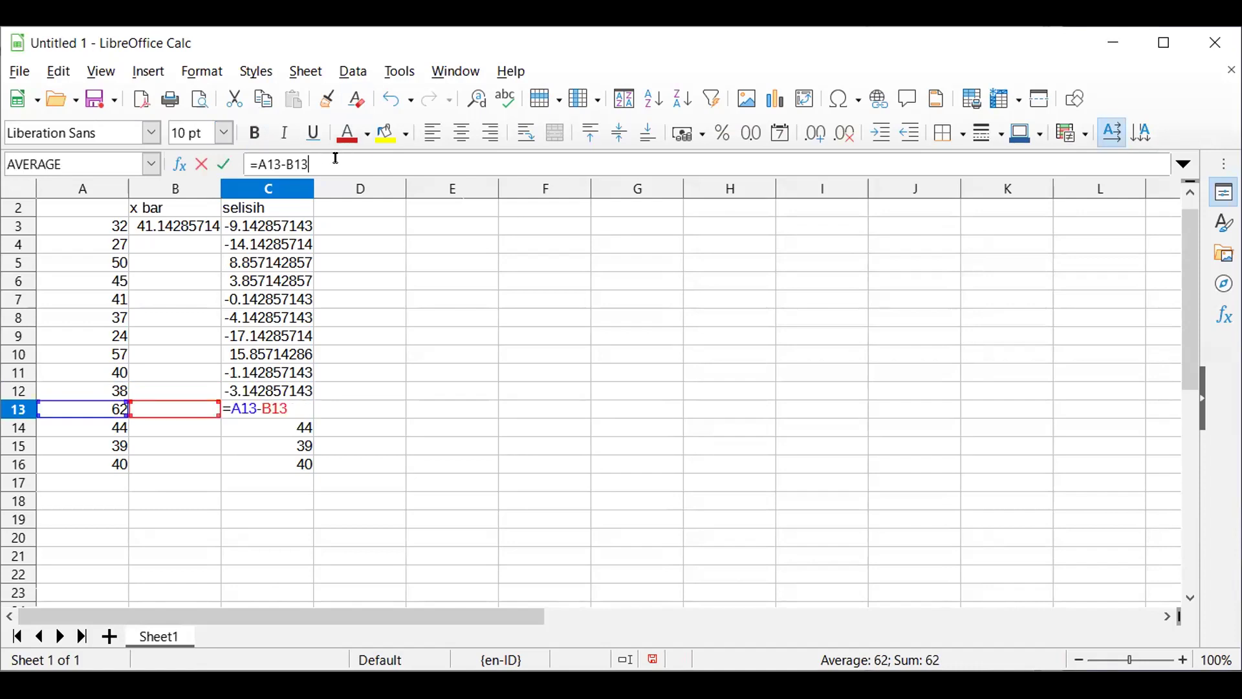
key(Return)
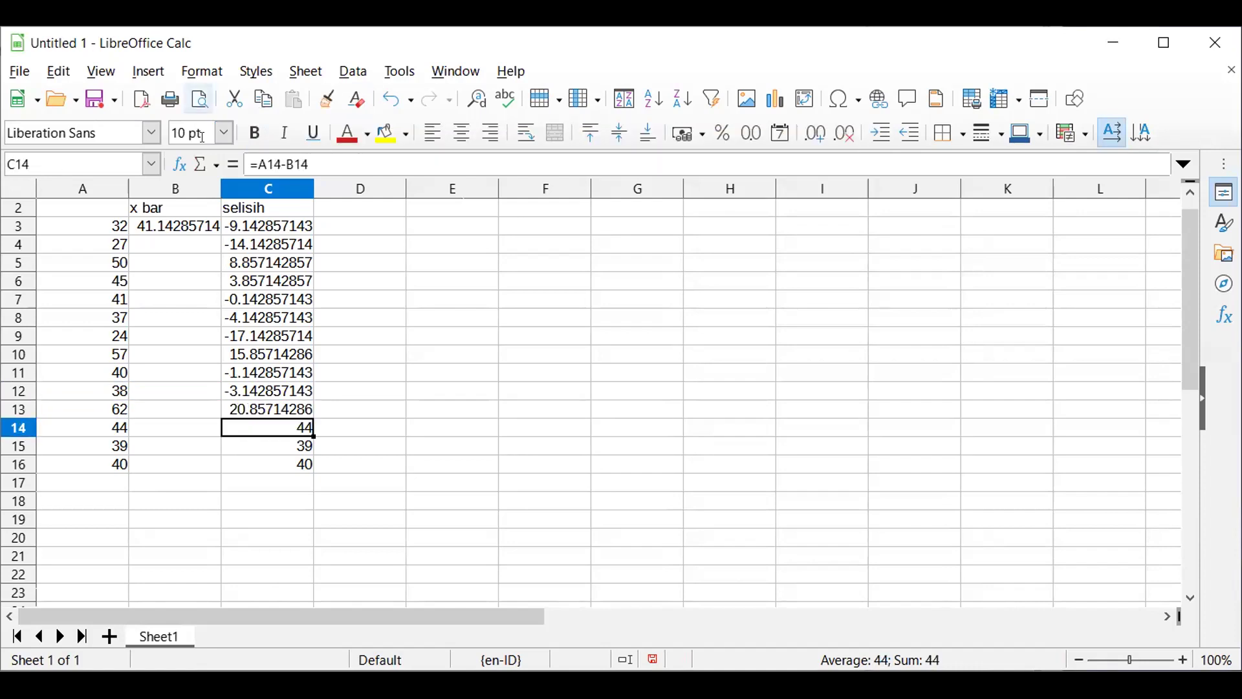
Change the formula in C14 to =A14-B3.
click(320, 165)
key(BackSpace)
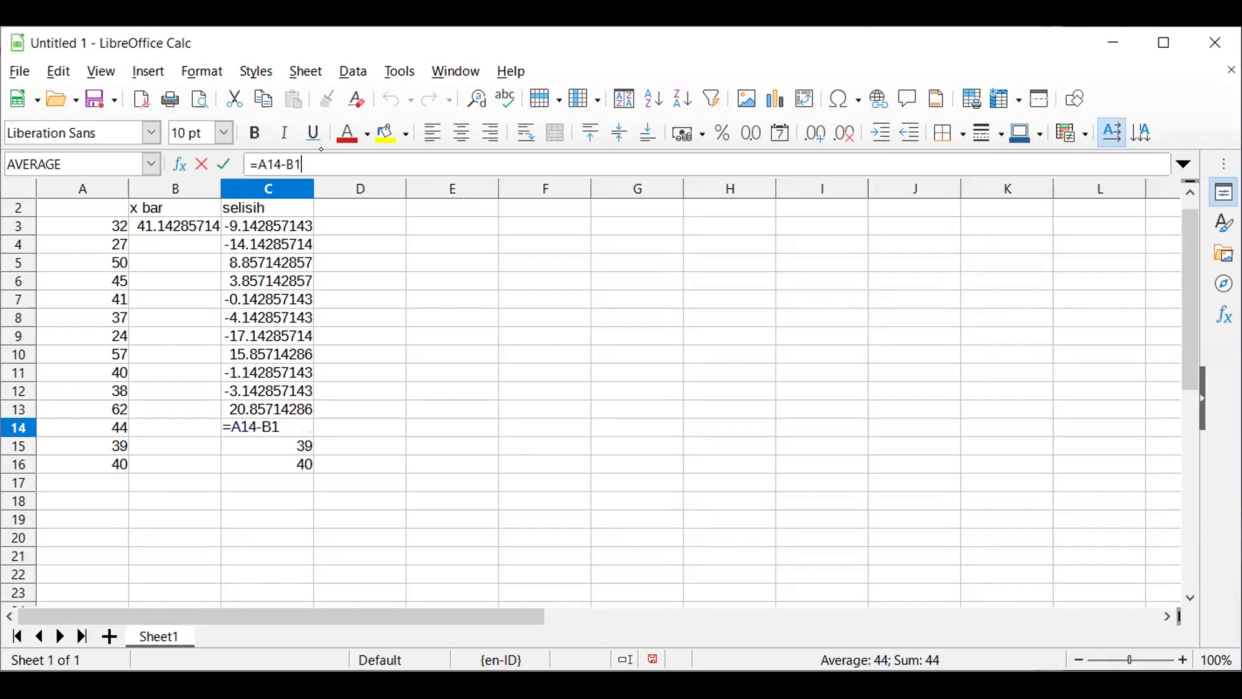
key(BackSpace)
text(14)
key(Return)
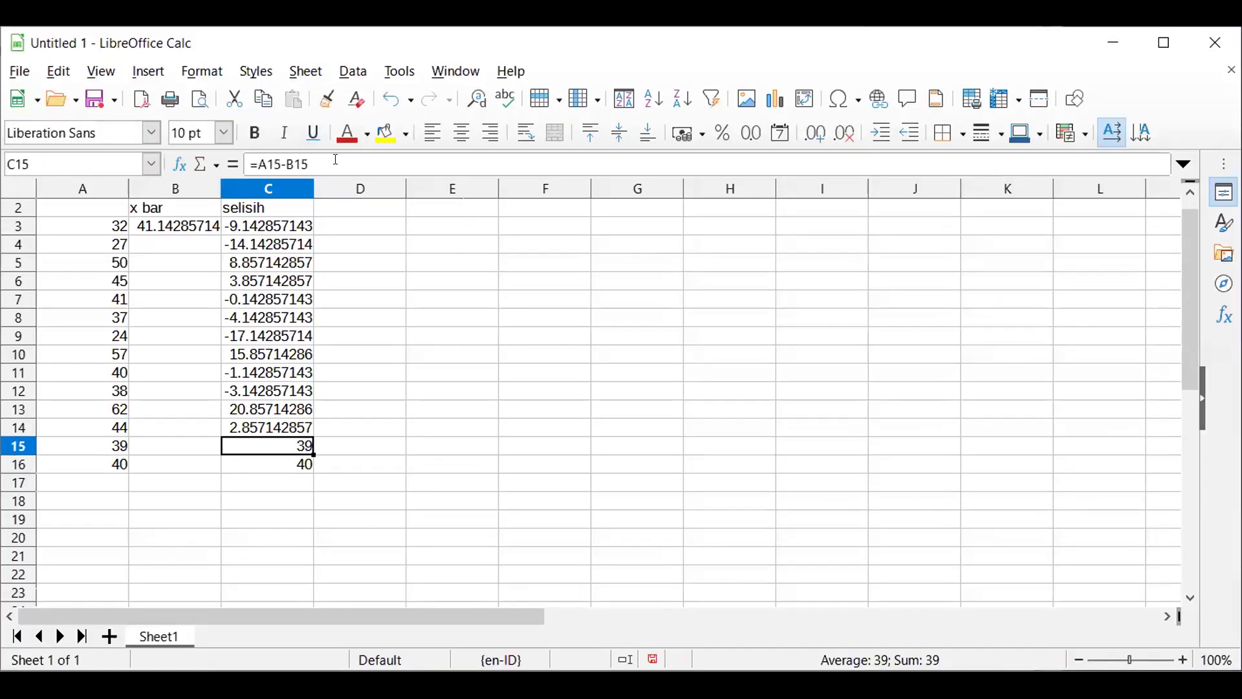
Change the formulas in C15 and C16 to =A15-B3 and =A16-B3.
click(335, 160)
key(BackSpace)
key(BackSpace)
text(3)
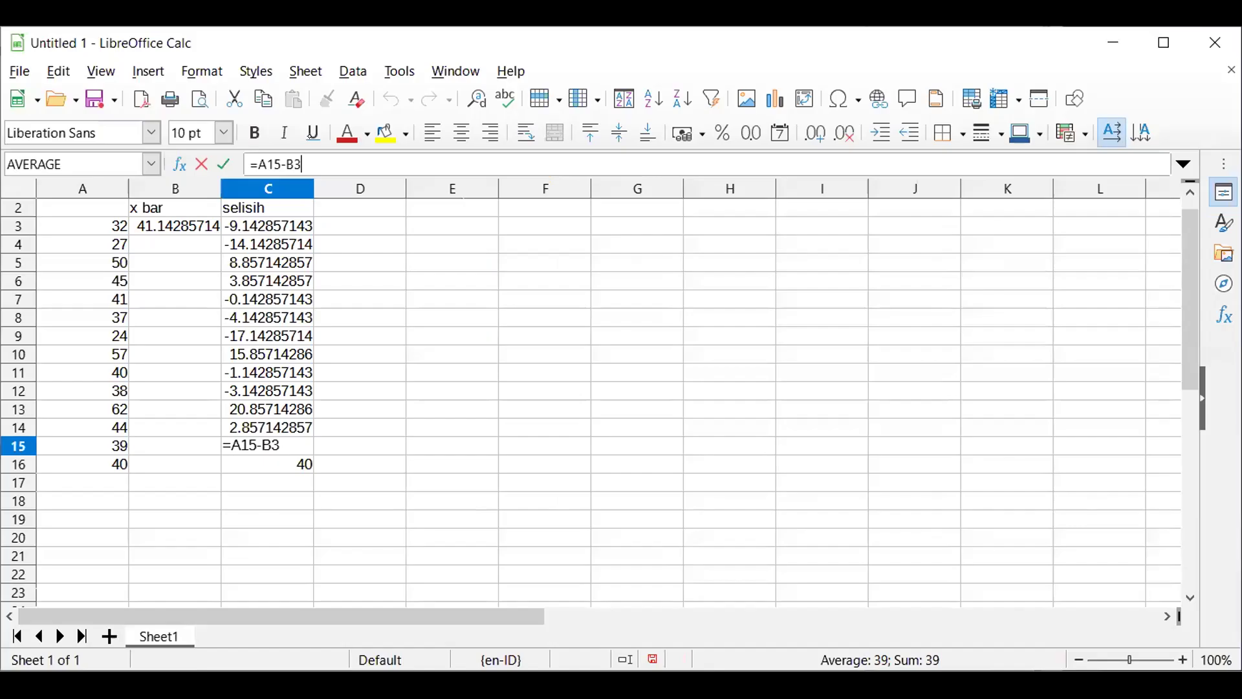
key(Return)
click(327, 163)
key(BackSpace)
key(BackSpace)
text(3)
key(Return)
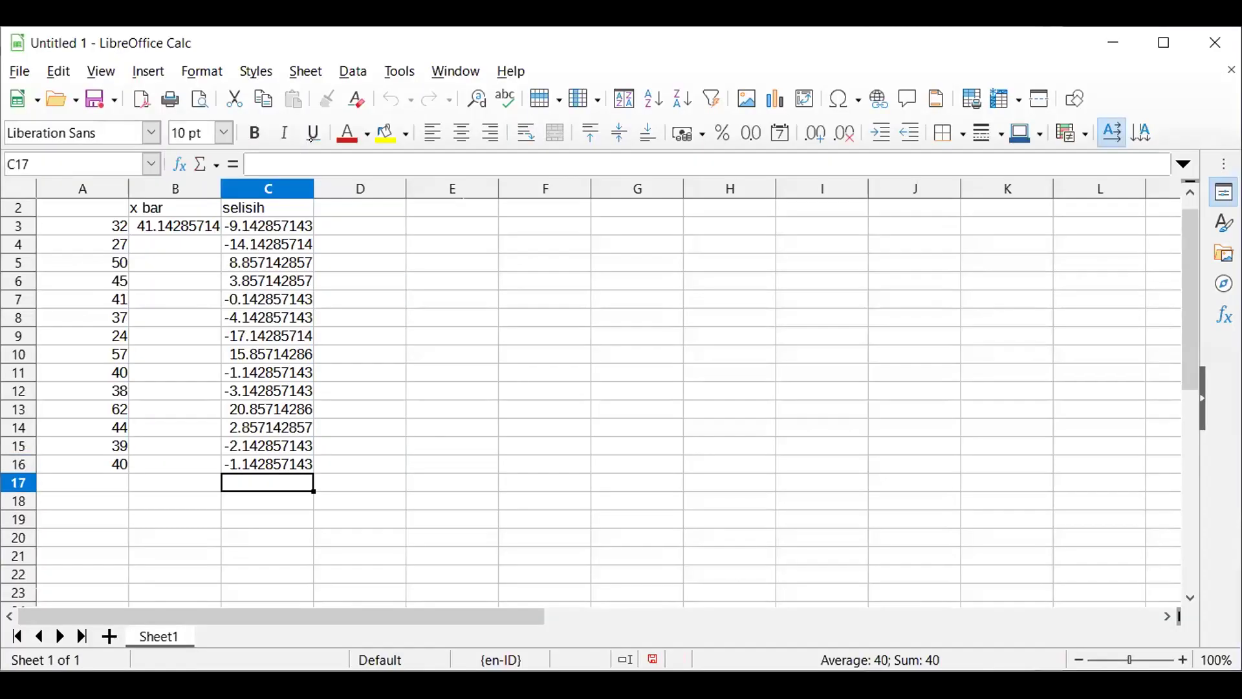
Enter =C3*C3 in D3 to square the difference and fill the formula down to D16.
click(534, 245)
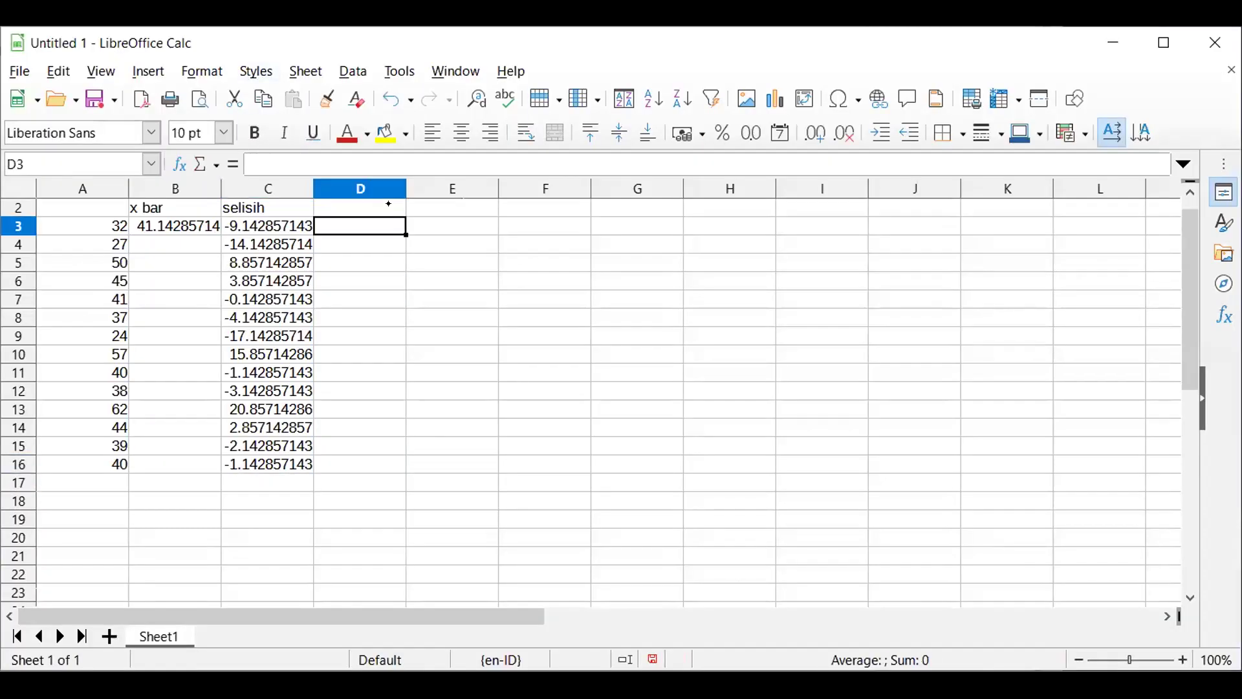
text(=)
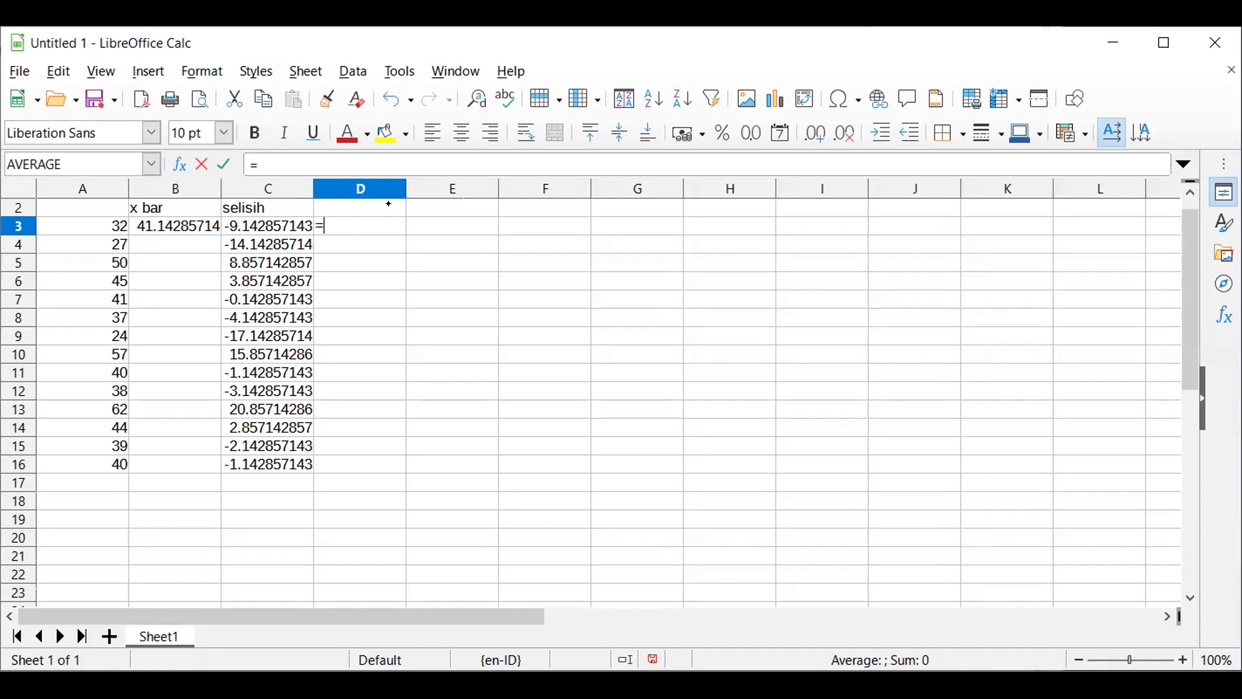
key(Left)
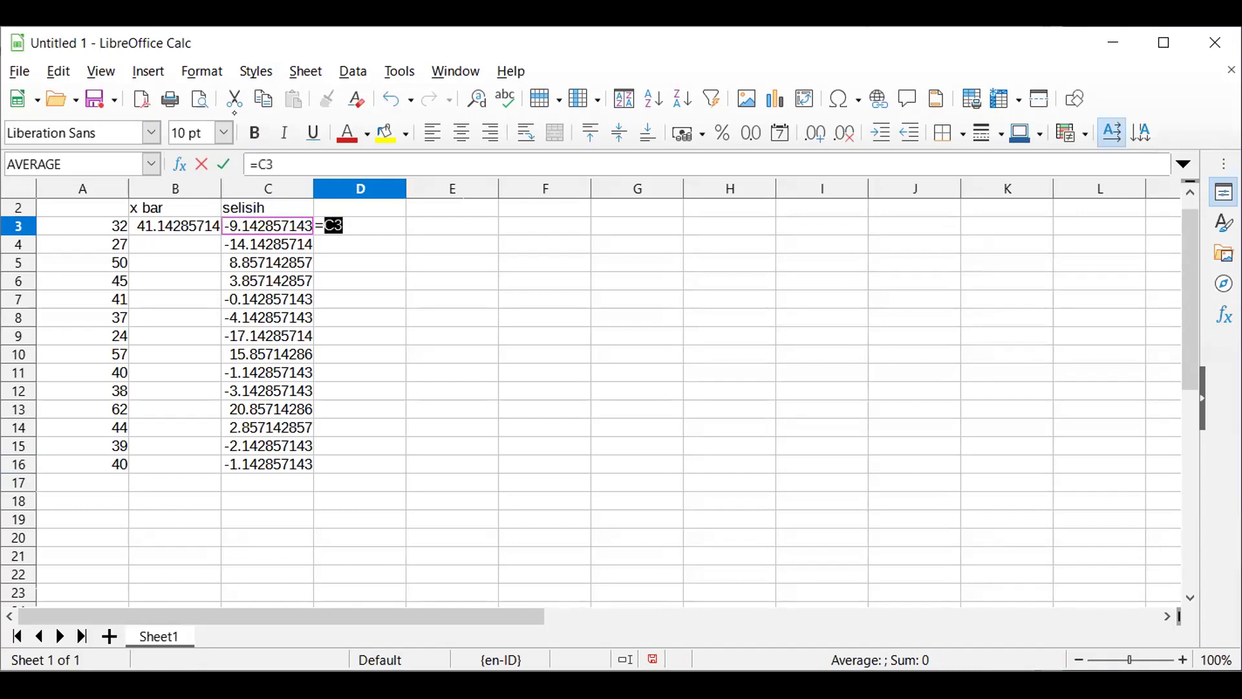
key(Right)
text(*)
click(246, 225)
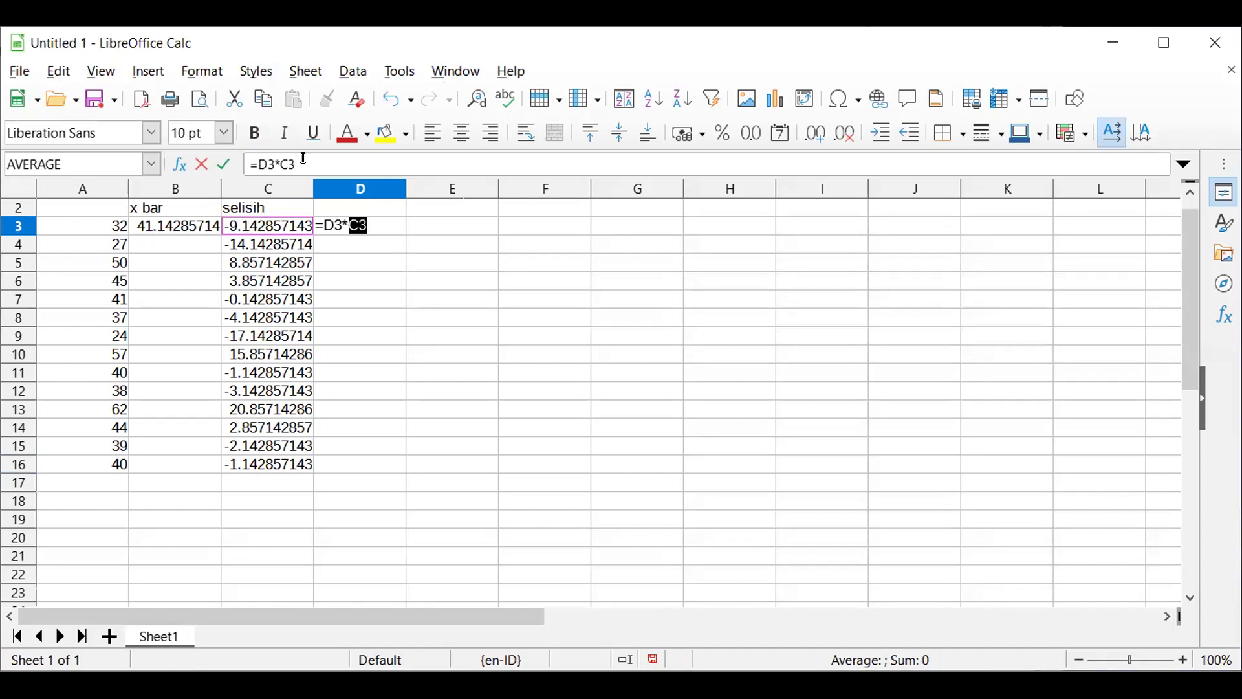
click(278, 161)
key(BackSpace)
text(C)
key(Return)
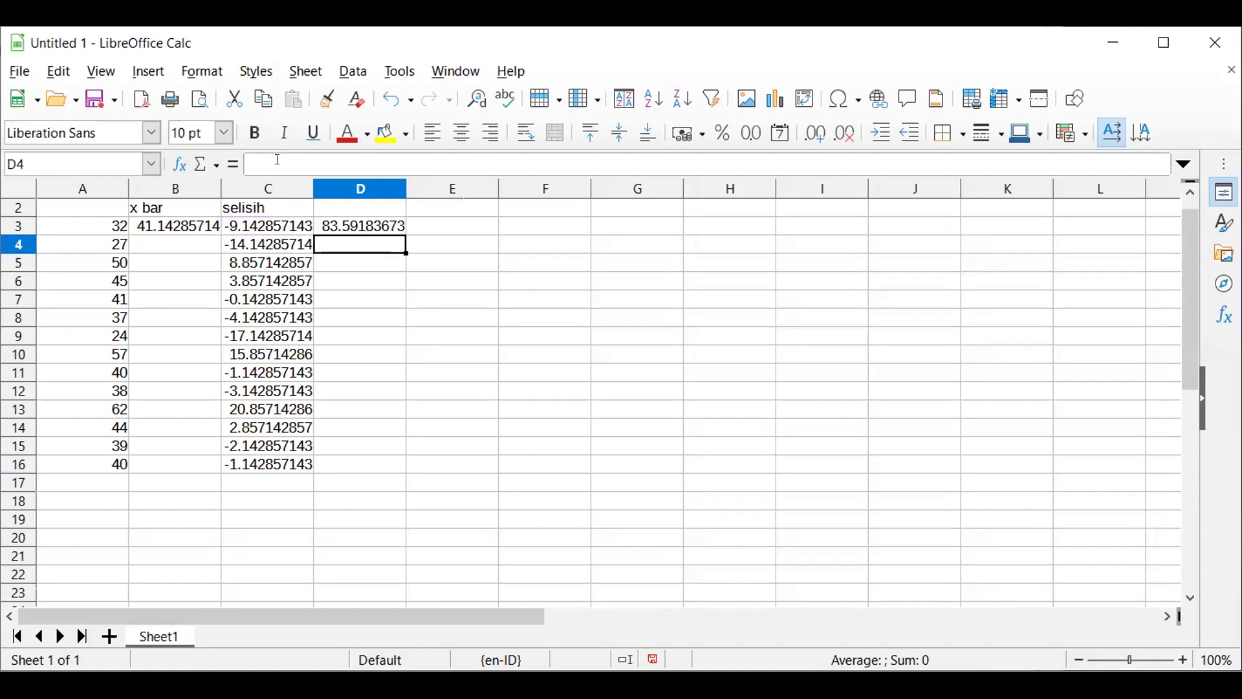
key(Up)
drag(406, 234, 382, 462)
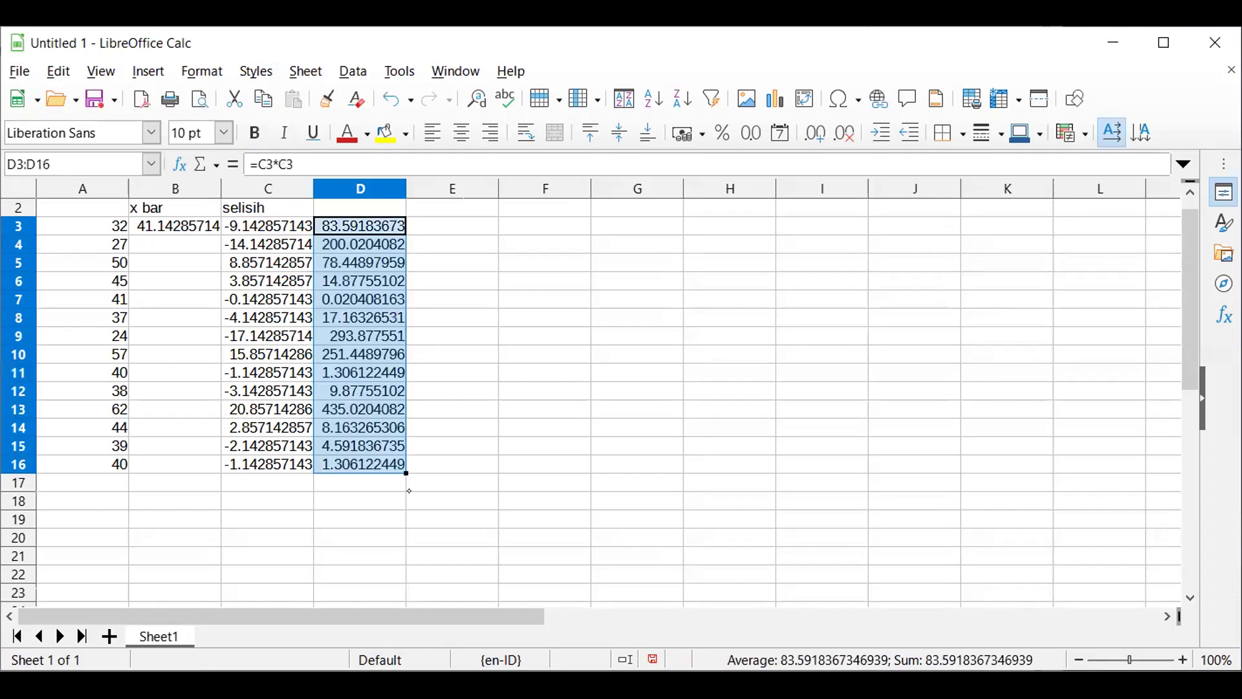
Total the squared differences in D17 with =SUM(D3:D16).
click(360, 486)
text(=)
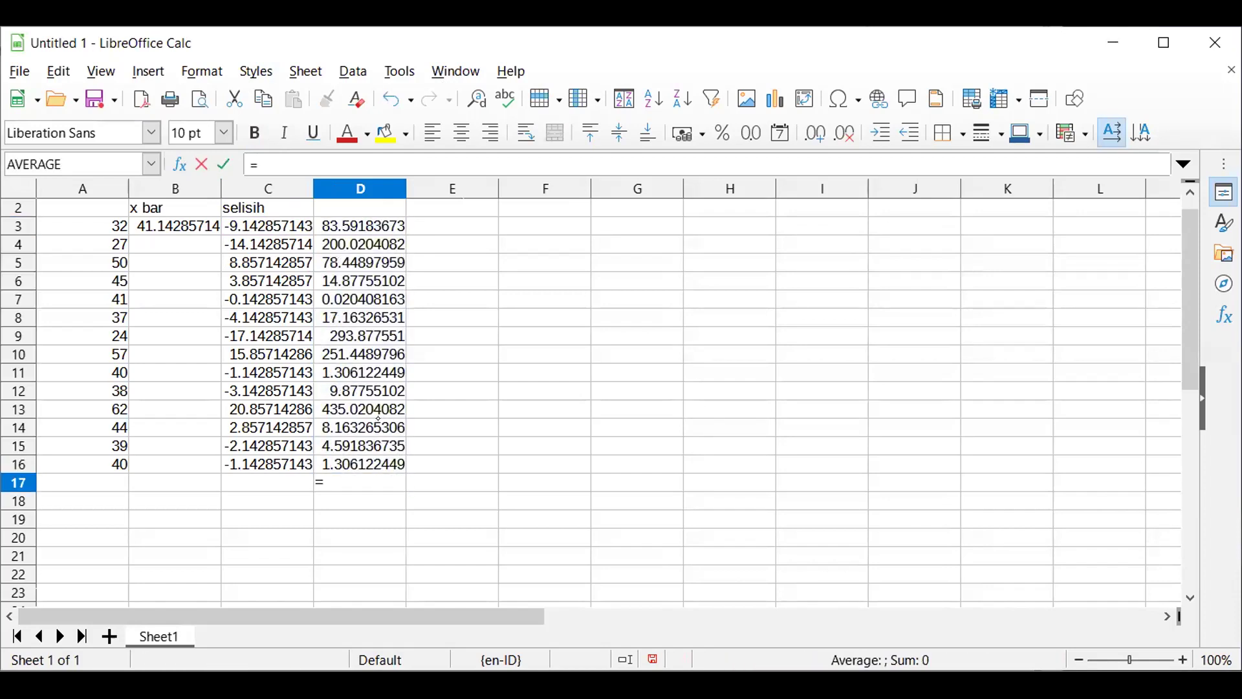
text(sum()
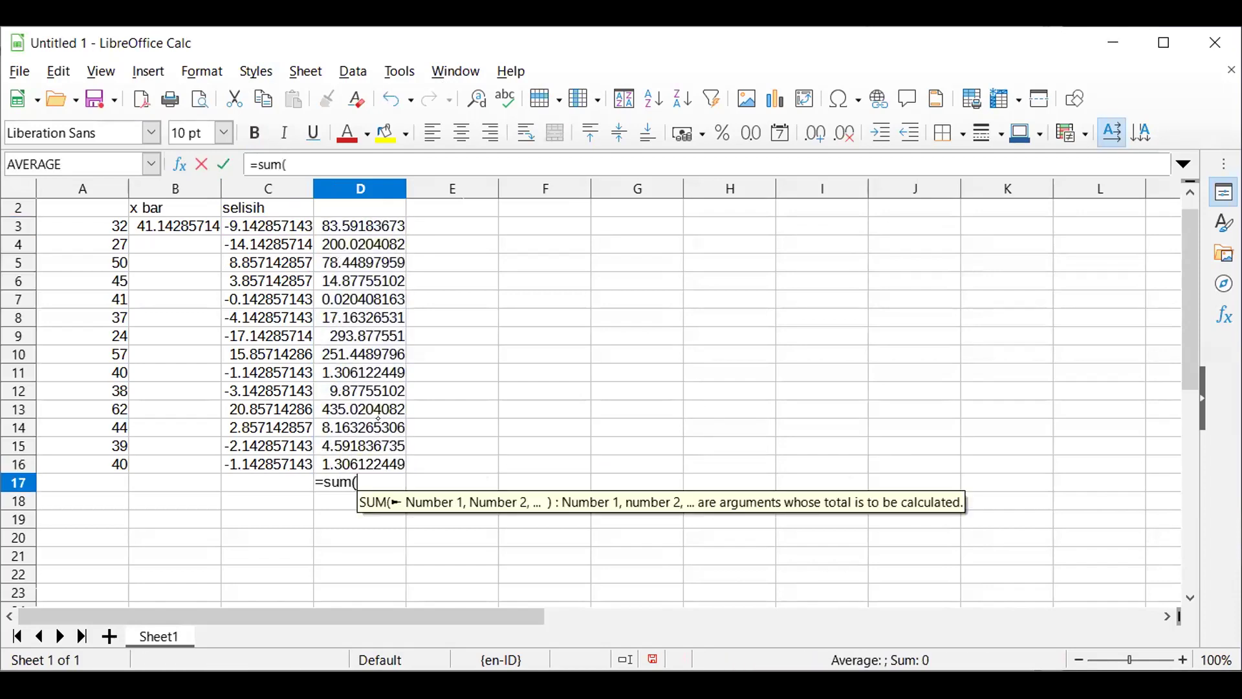
drag(361, 226, 372, 409)
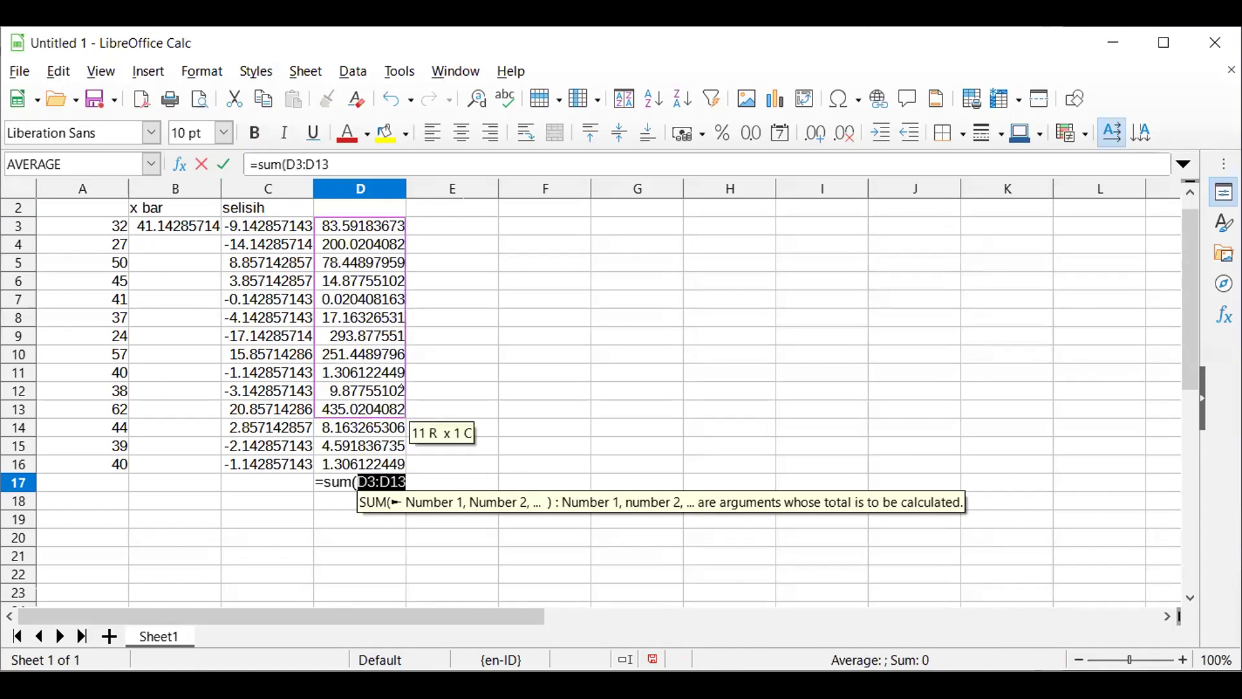
drag(372, 409, 372, 465)
text())
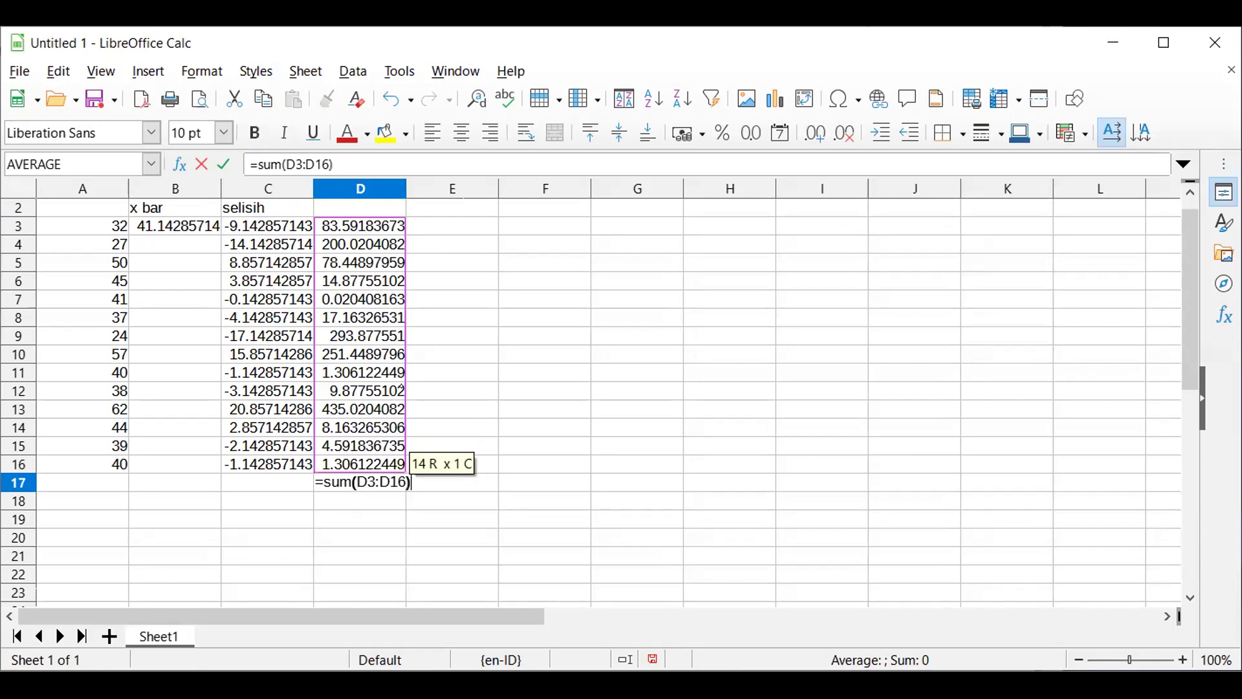
key(Return)
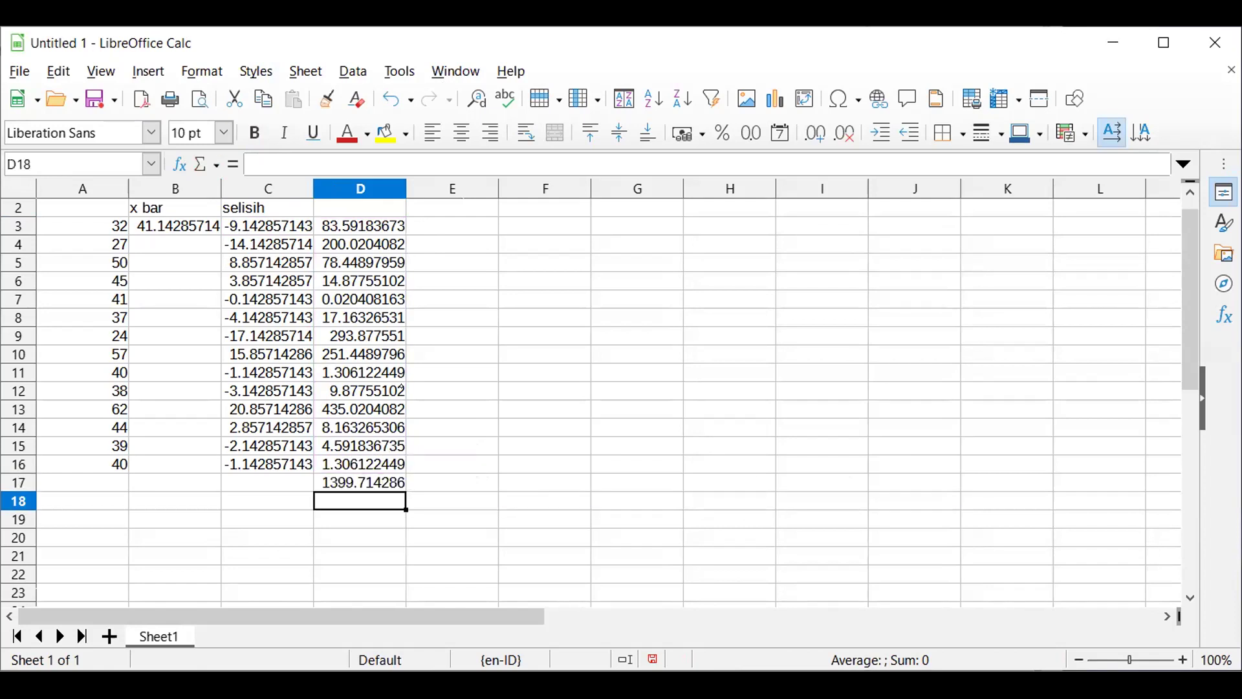
Label cell C18 as "S^2".
key(Left)
text(S)
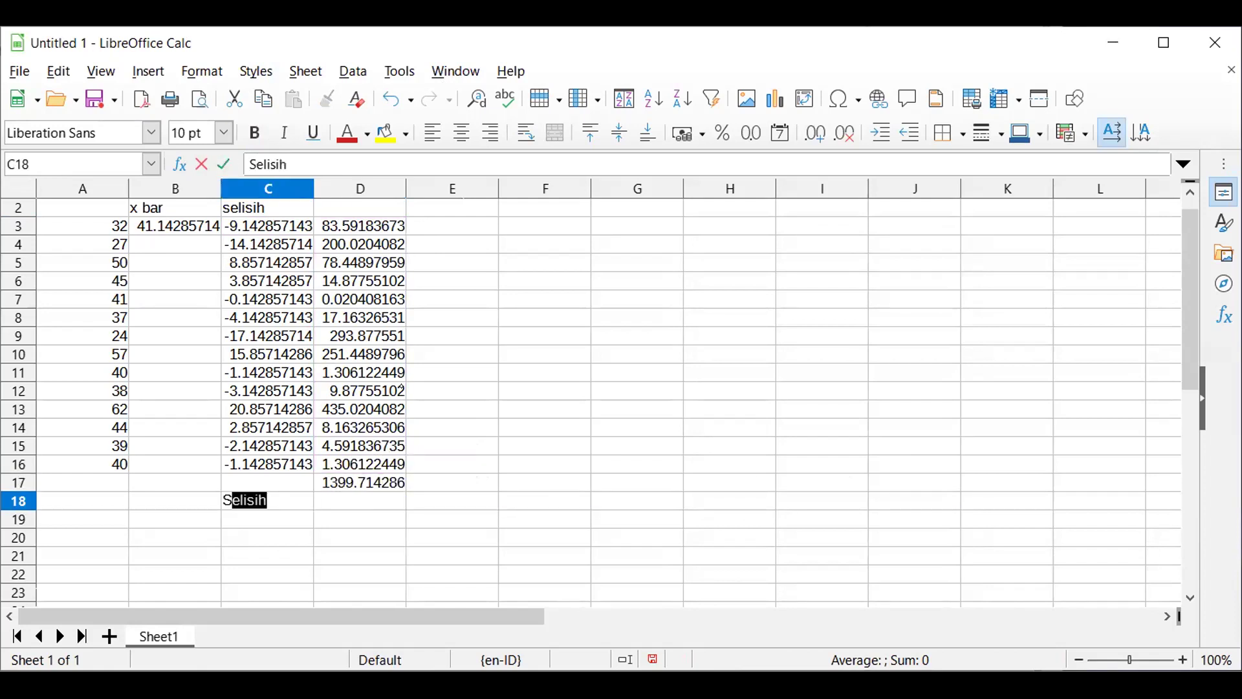
text(^2)
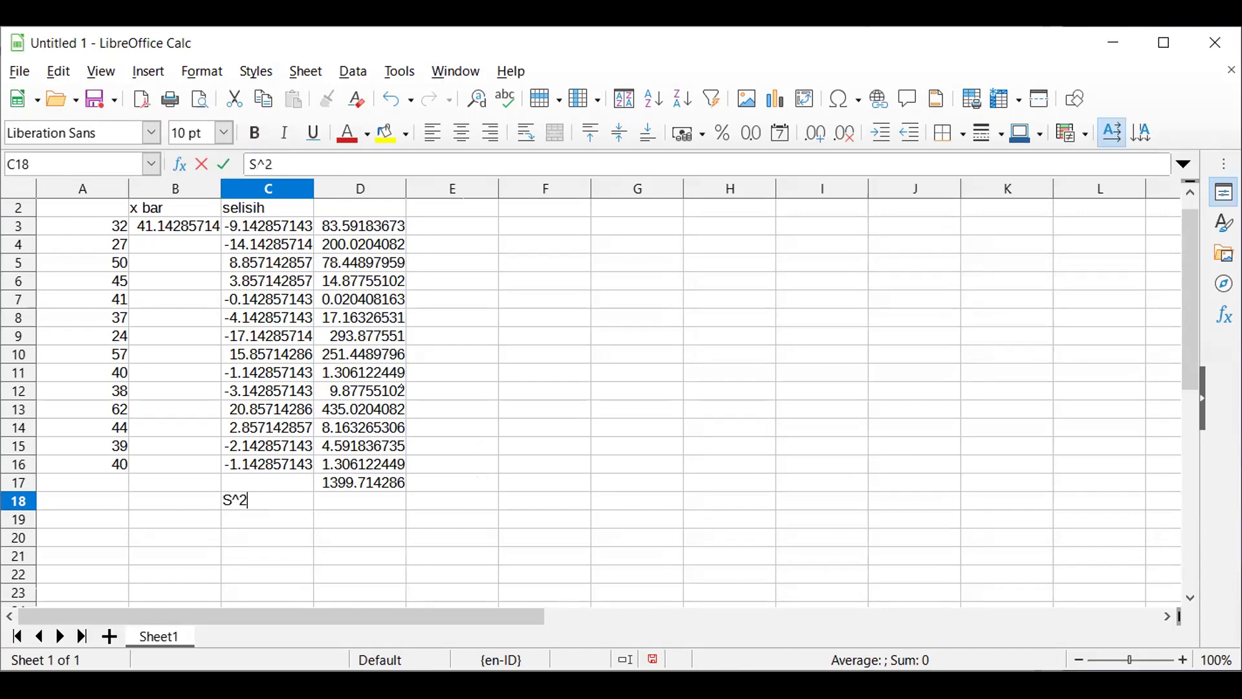
key(Right)
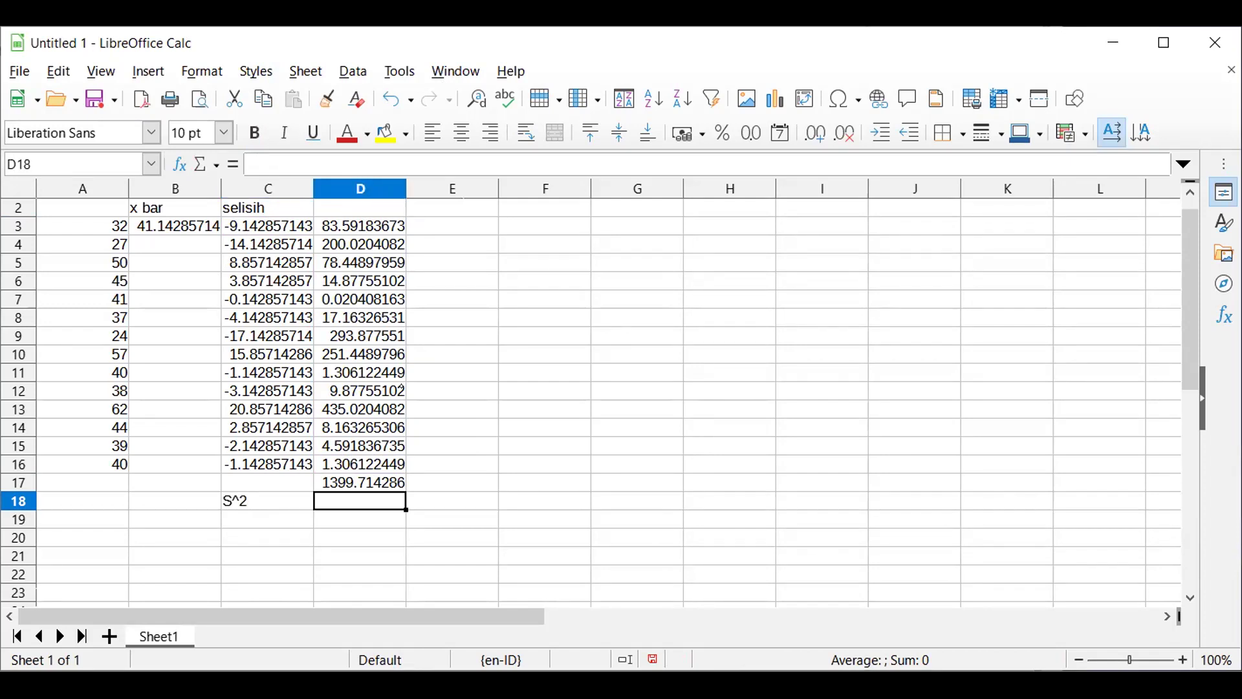
Compute the variance in D18 with the formula =D17/13.
text(=)
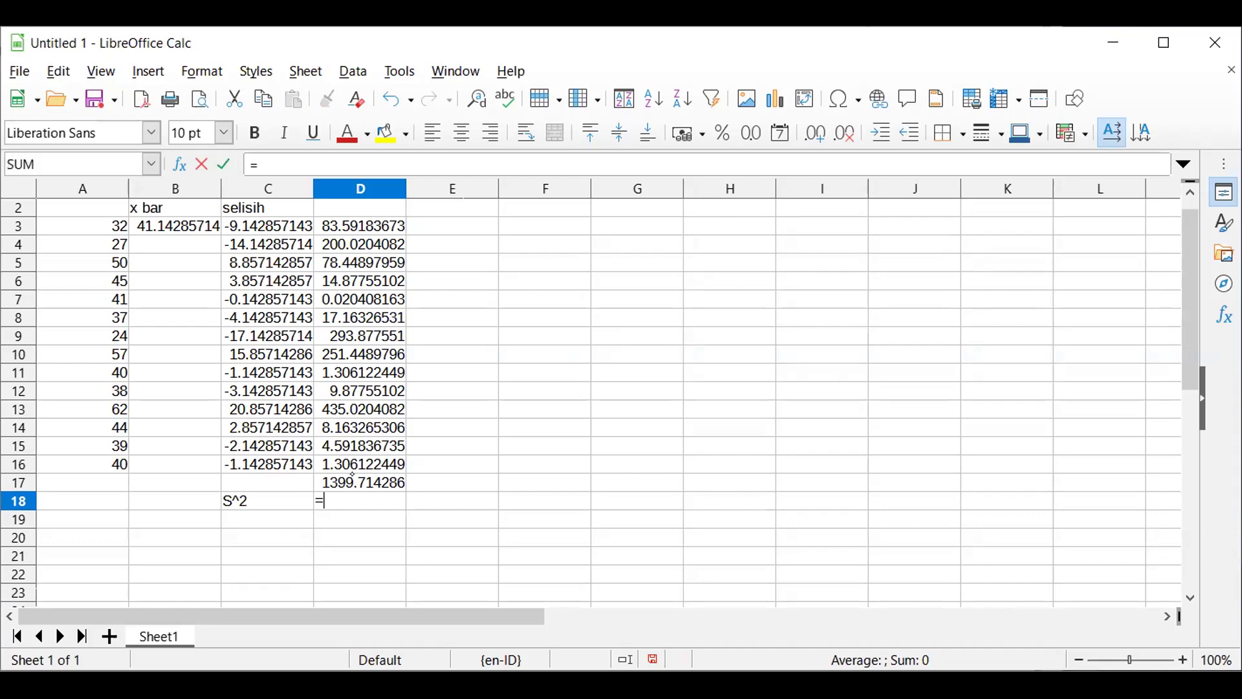
click(380, 480)
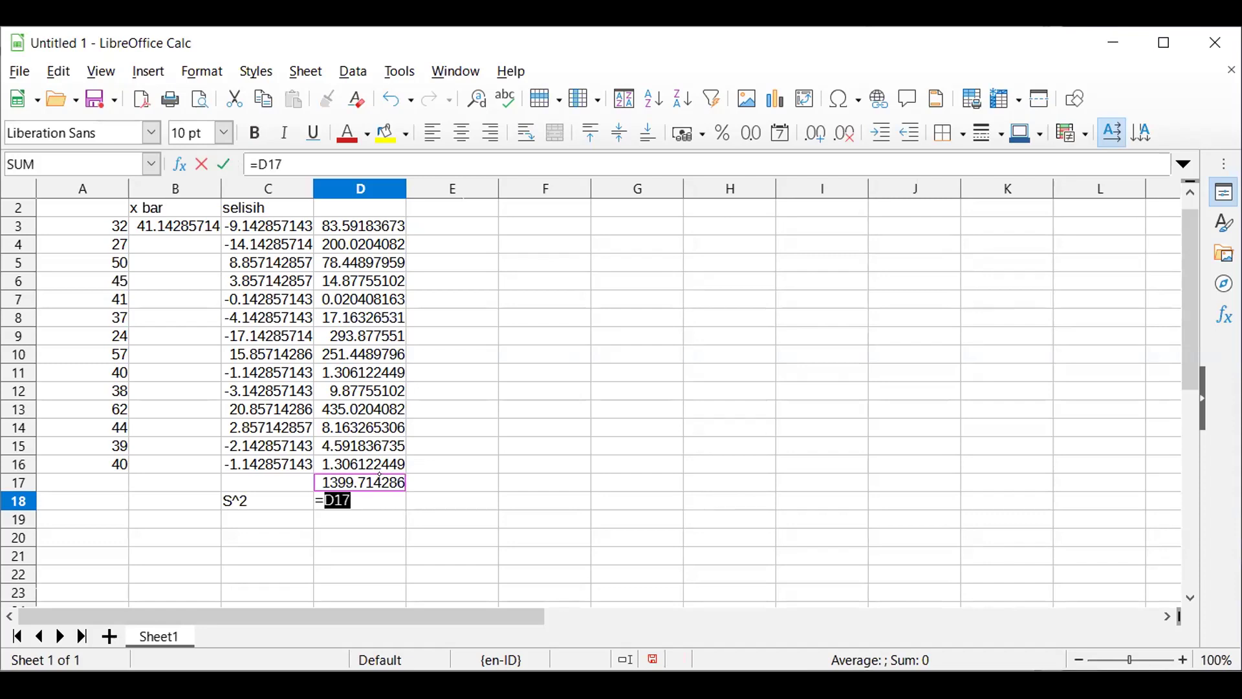
text(/)
text(13)
key(Return)
Compute the standard deviation in D19 with the formula =SQRT(D18).
text(=)
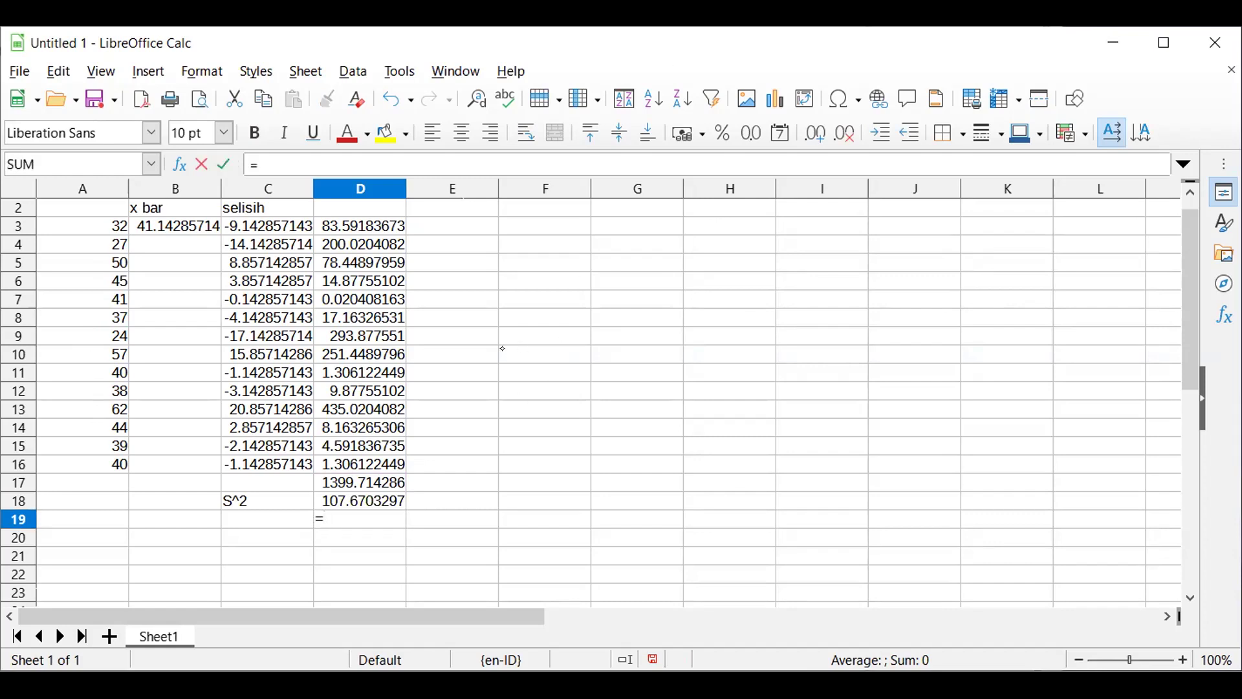
text(S)
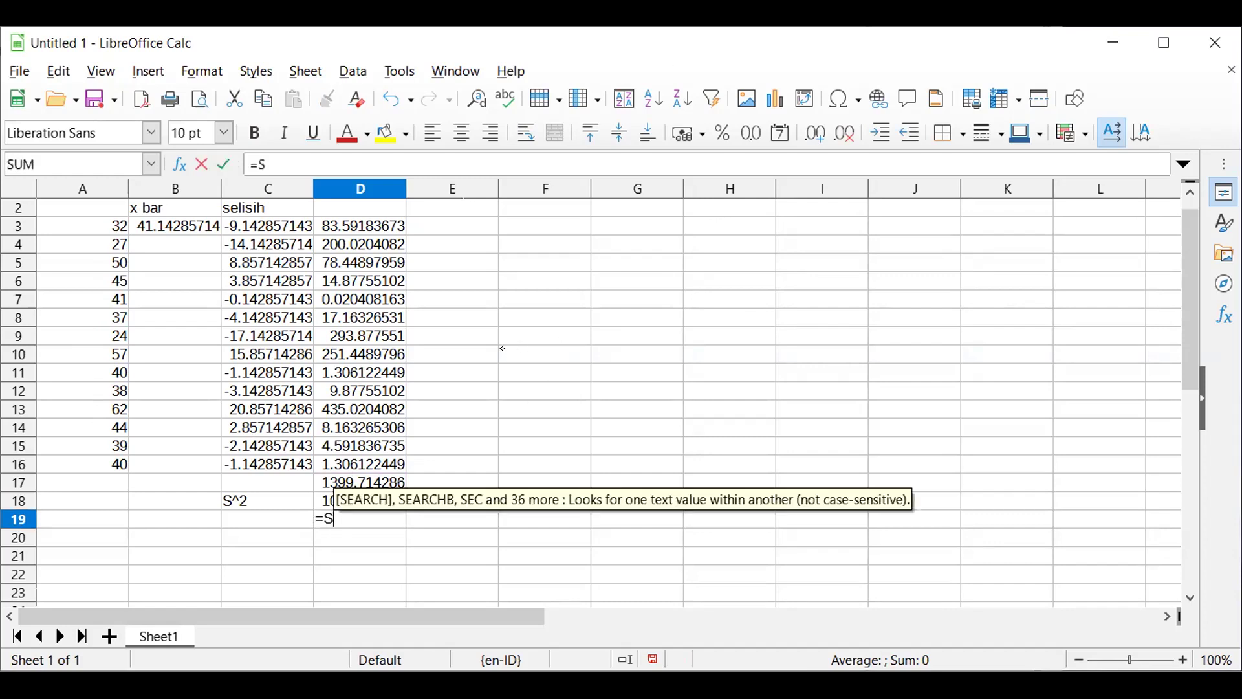
text(R)
key(BackSpace)
key(BackSpace)
text(sqrt)
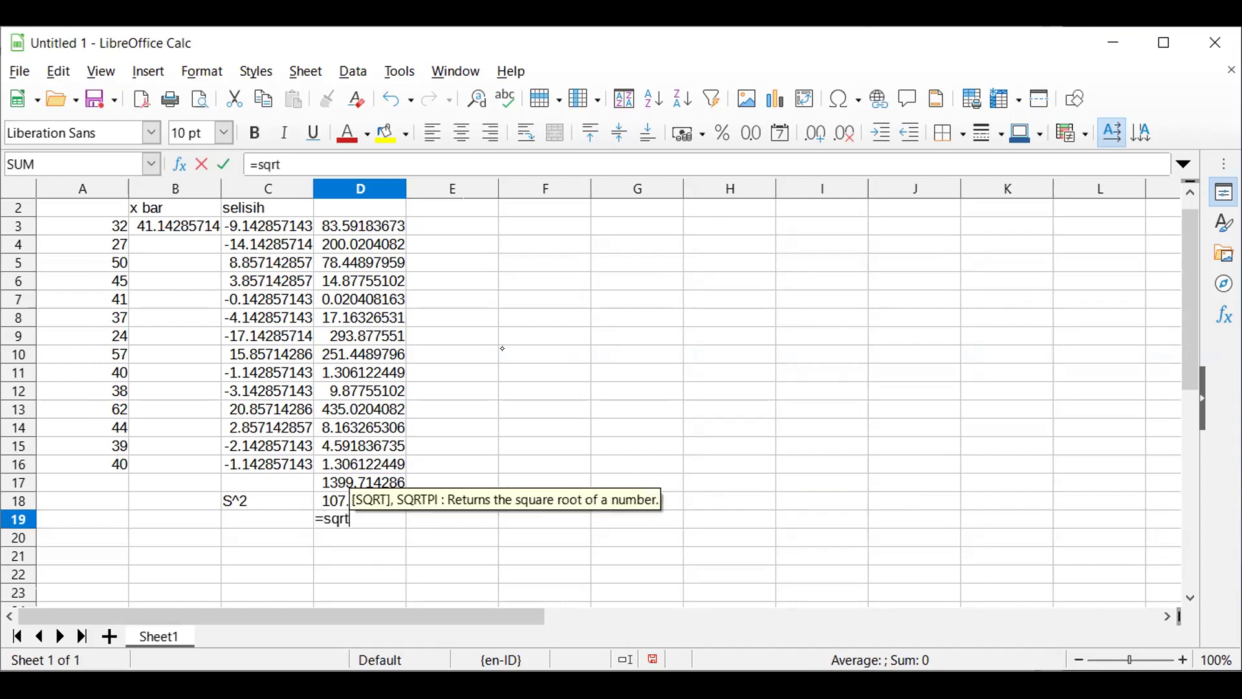
text(()
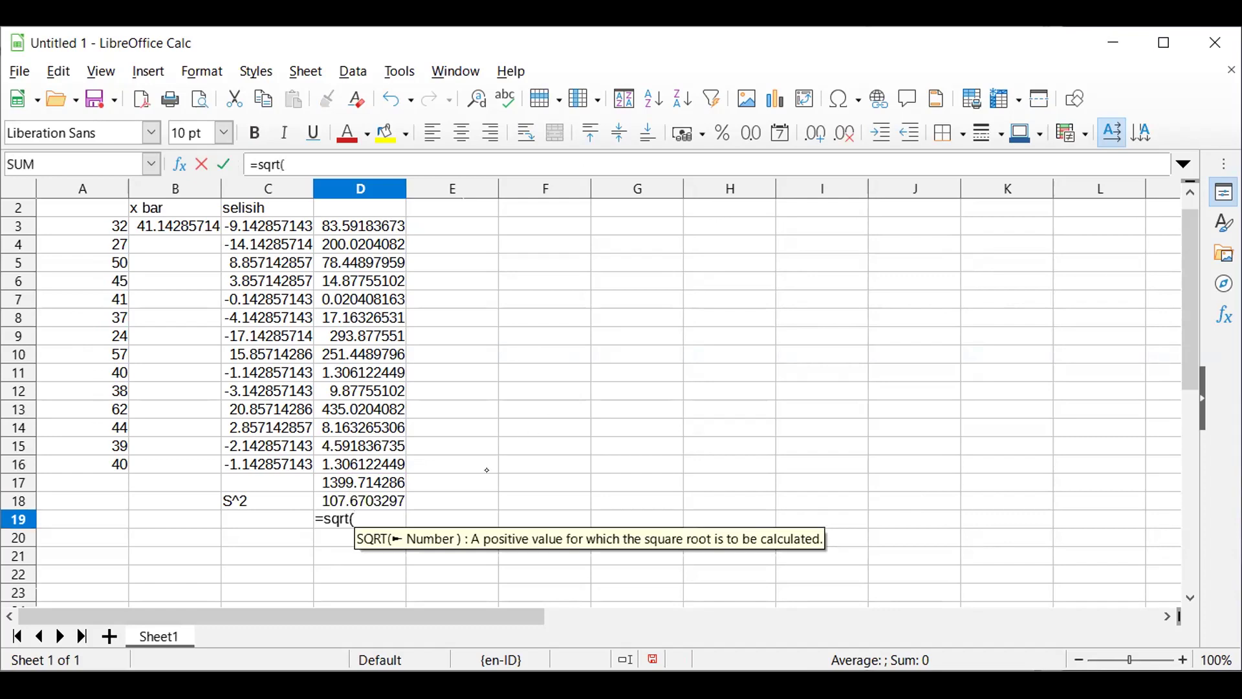
click(364, 482)
click(373, 500)
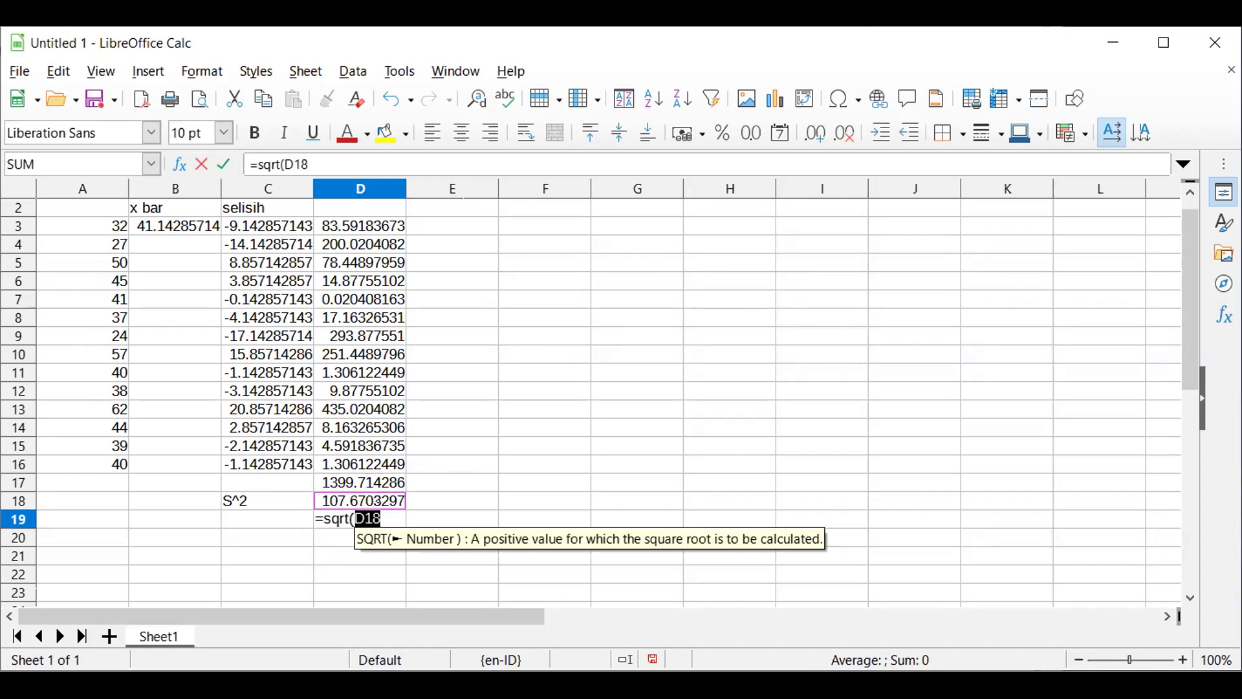
text())
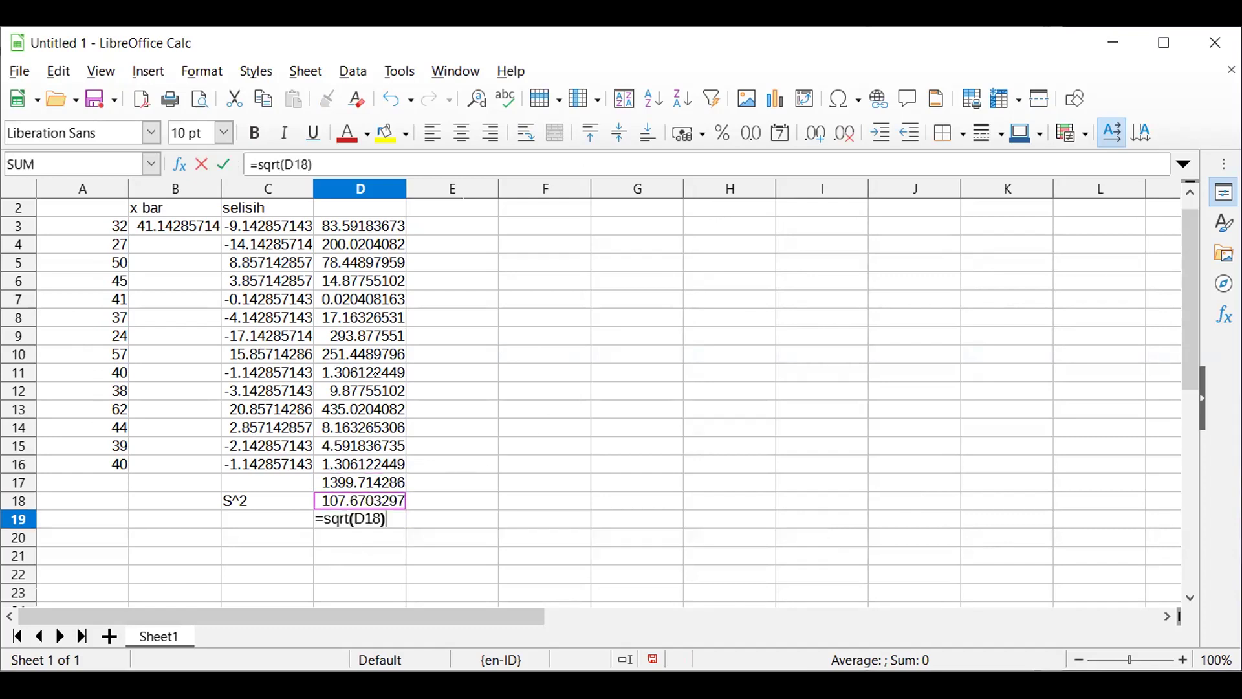
key(Return)
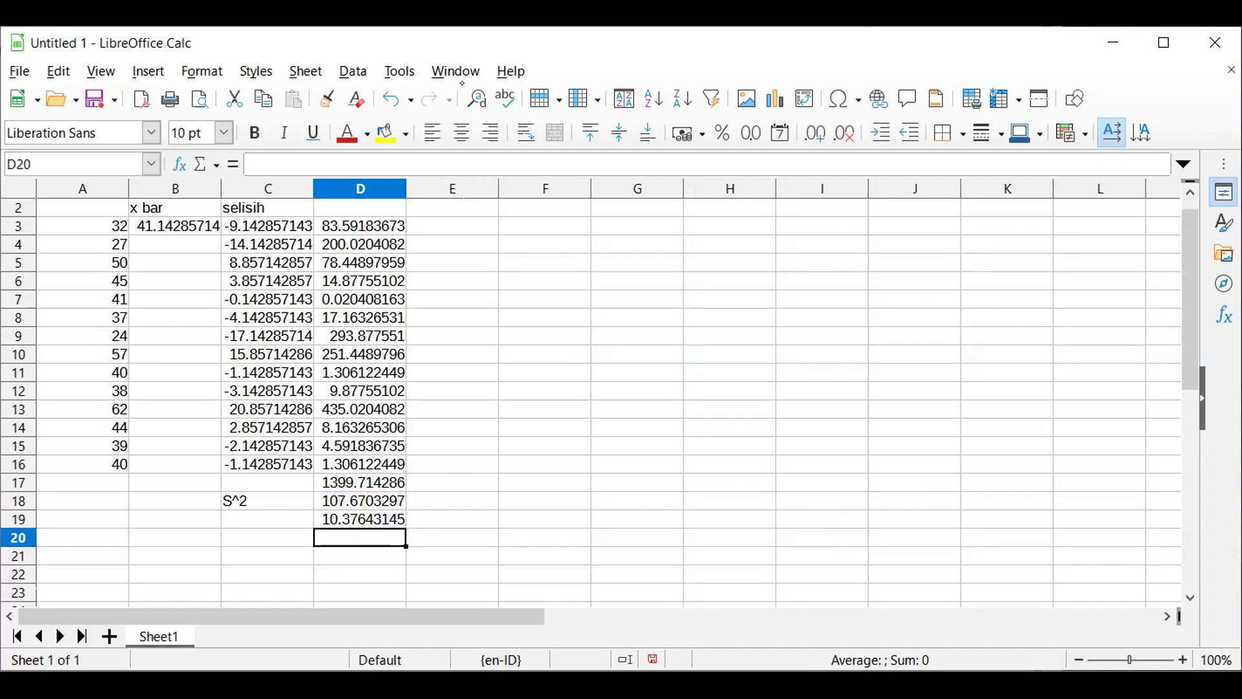
Review the formulas behind the standard deviation, variance and sum of squares in D19, D18 and D17.
click(361, 520)
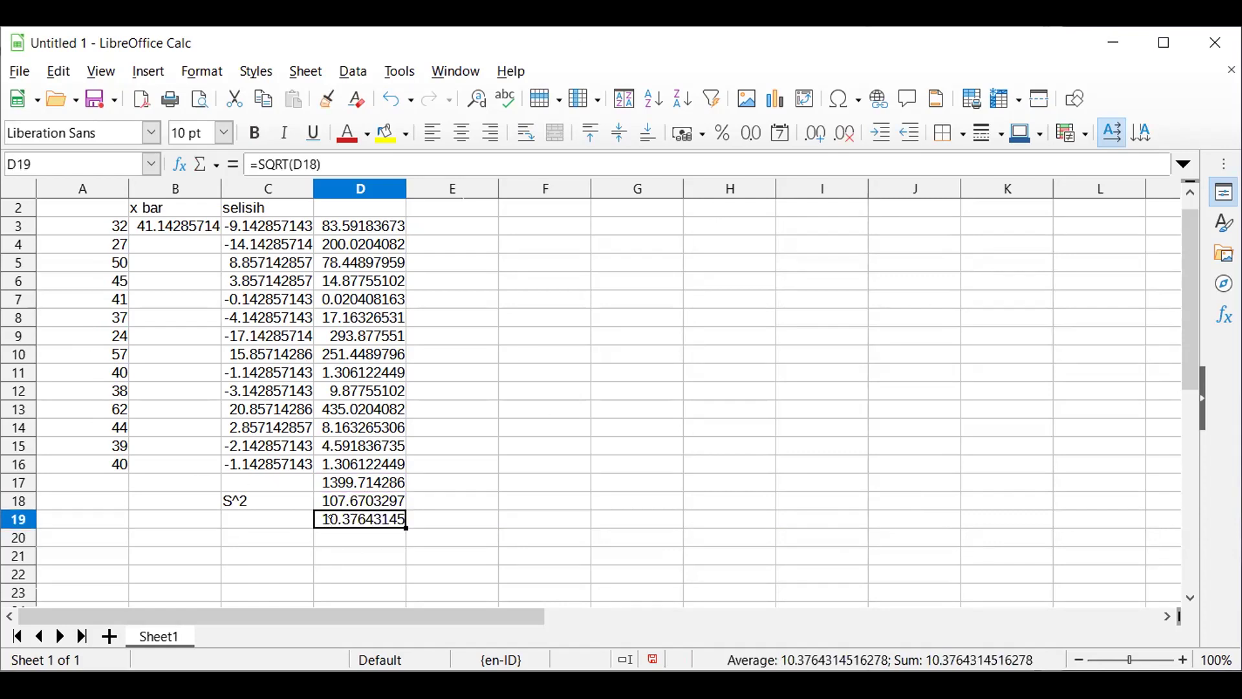
key(Up)
key(Left)
key(Right)
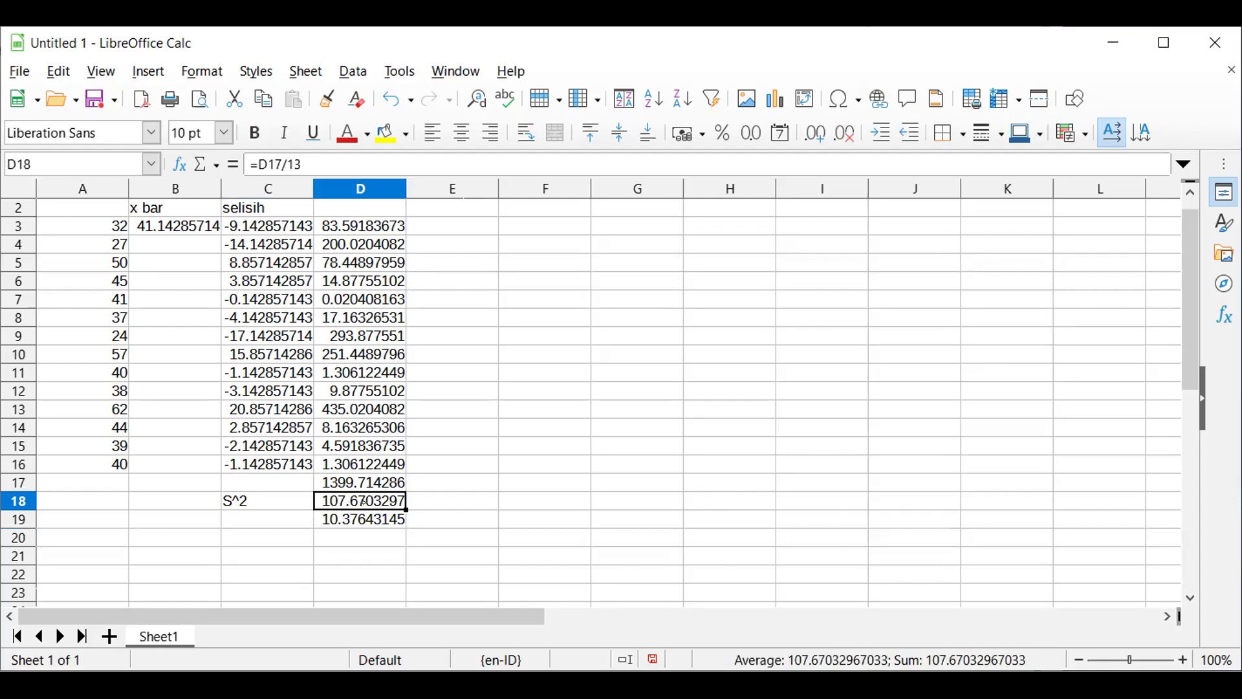
click(337, 477)
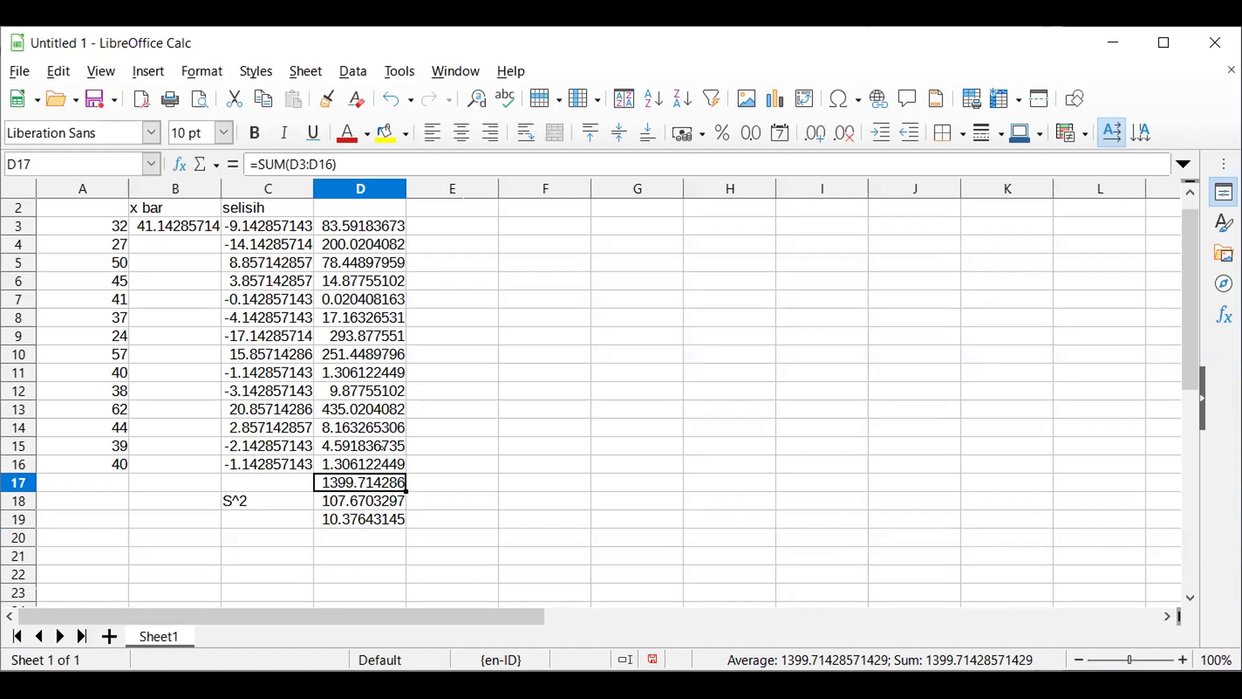
click(359, 507)
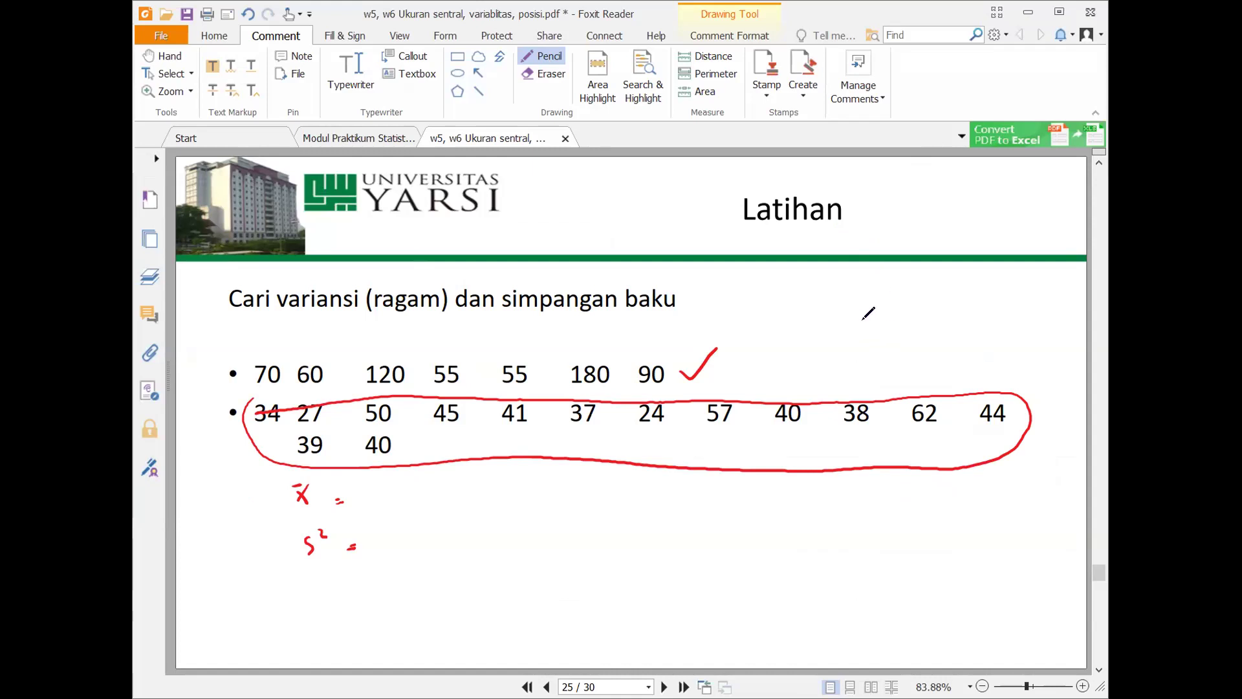
Switch to the lecture PDF in Foxit Reader and advance to page 26 on the sample mean for grouped distributions.
scroll(861, 305, down, 2)
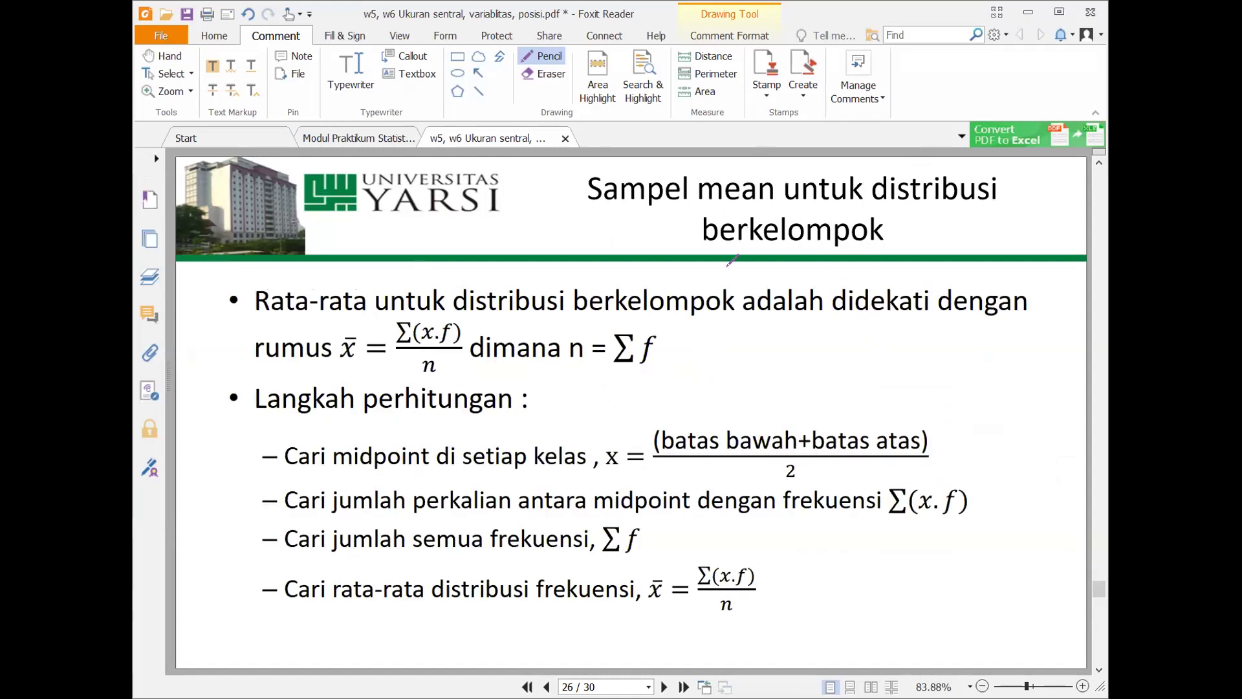
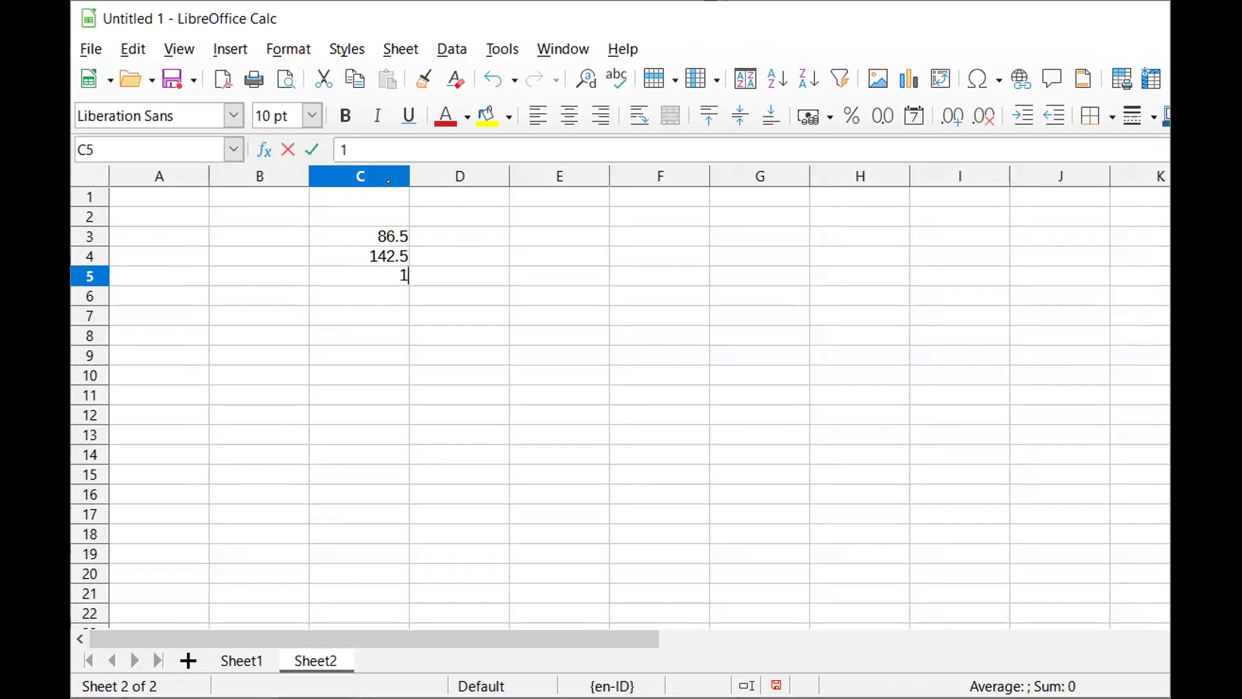
Complete the class midpoints on Sheet2 of the Calc file by entering 198.5, 254.5, 310.5, 366.5 and 422.5 in C5:C9.
text(5)
key(Return)
text(25)
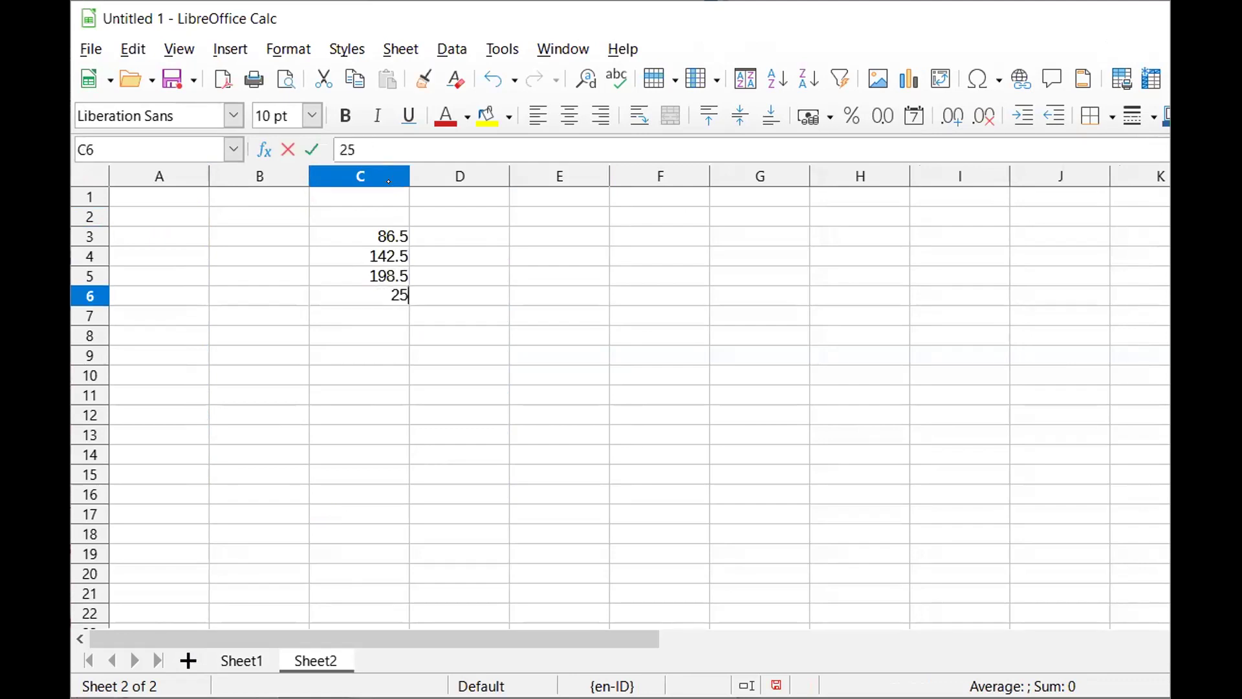
text(4.5)
key(Return)
text(21)
key(BackSpace)
key(BackSpace)
text(310.5)
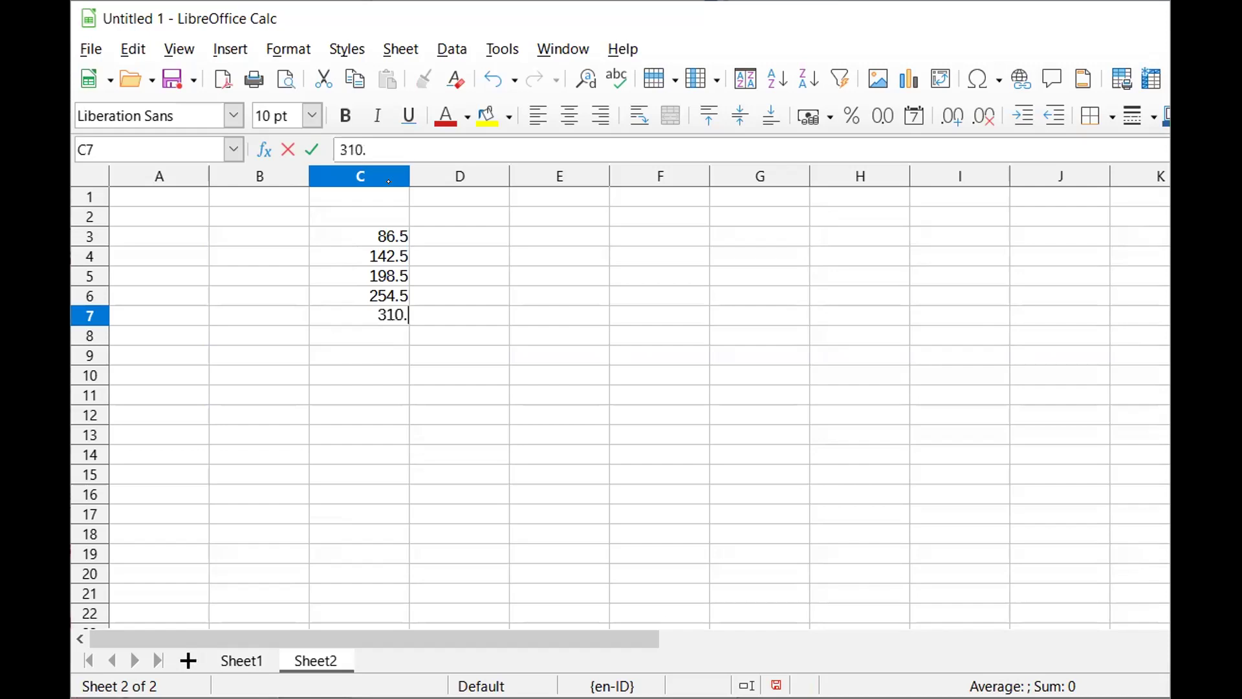
key(Return)
text(366.5)
key(Return)
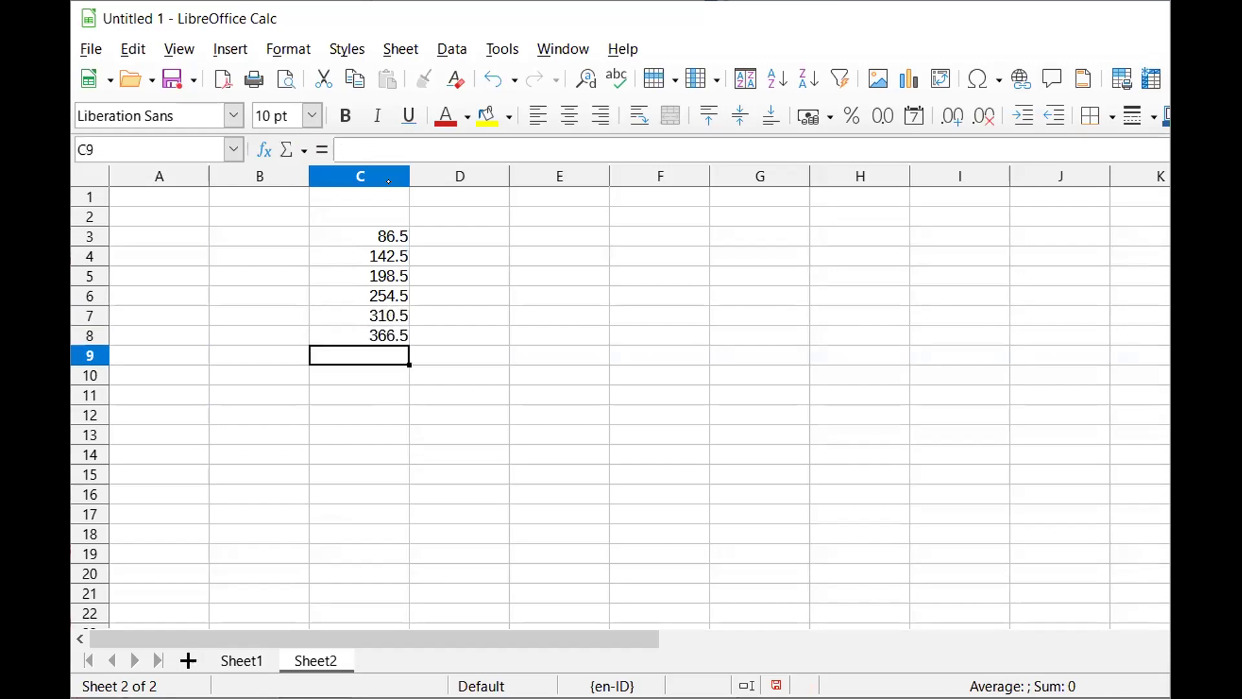
text(422.5)
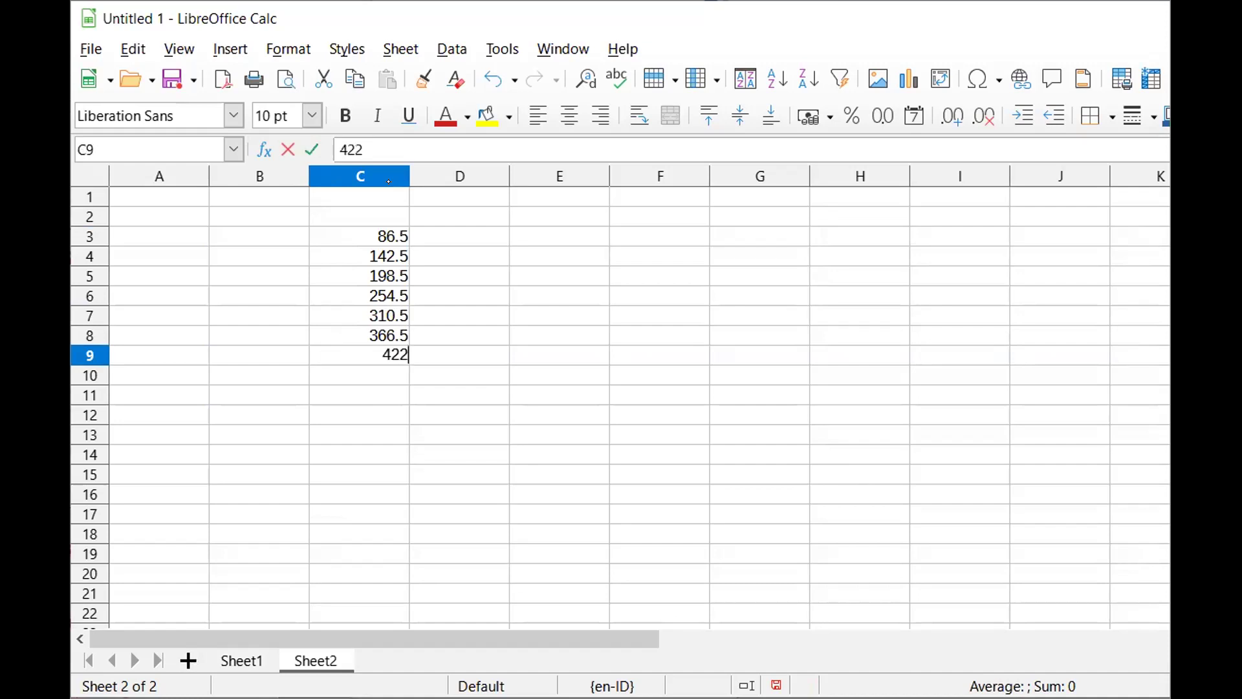
key(Return)
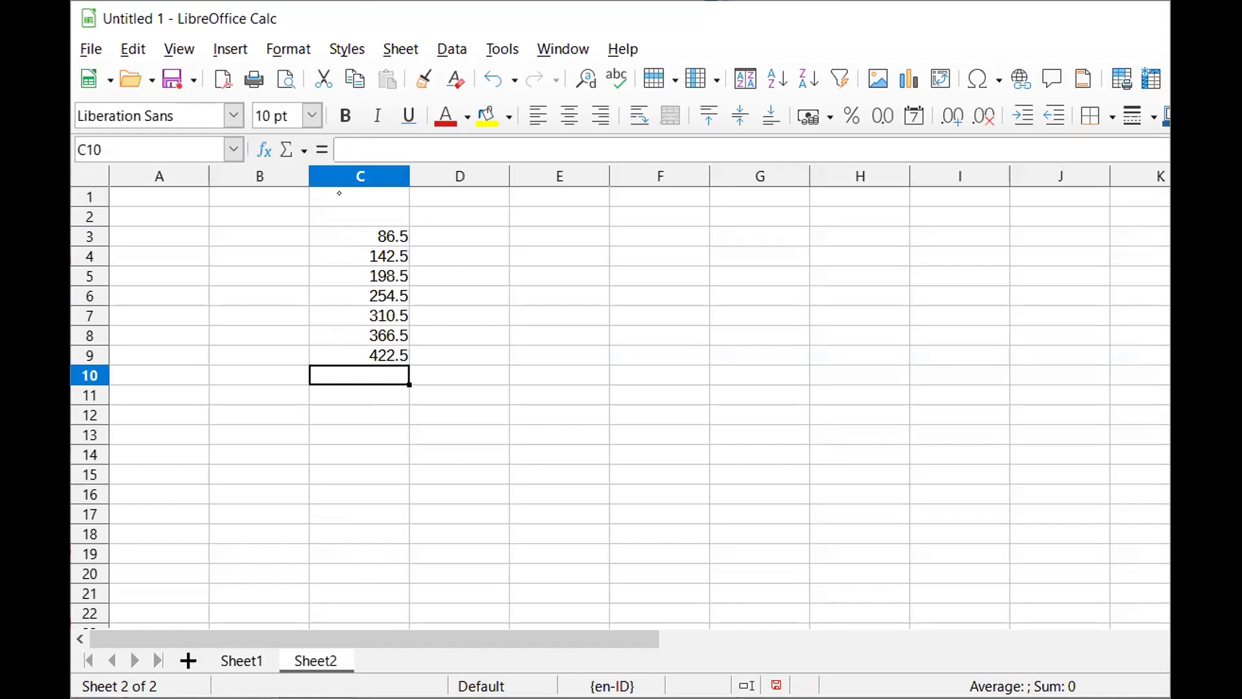
Label cell D2 as "f" and enter the frequencies 5, 8, 6, 5, 2, 1 and 3 in D3:D9.
click(465, 206)
text(f)
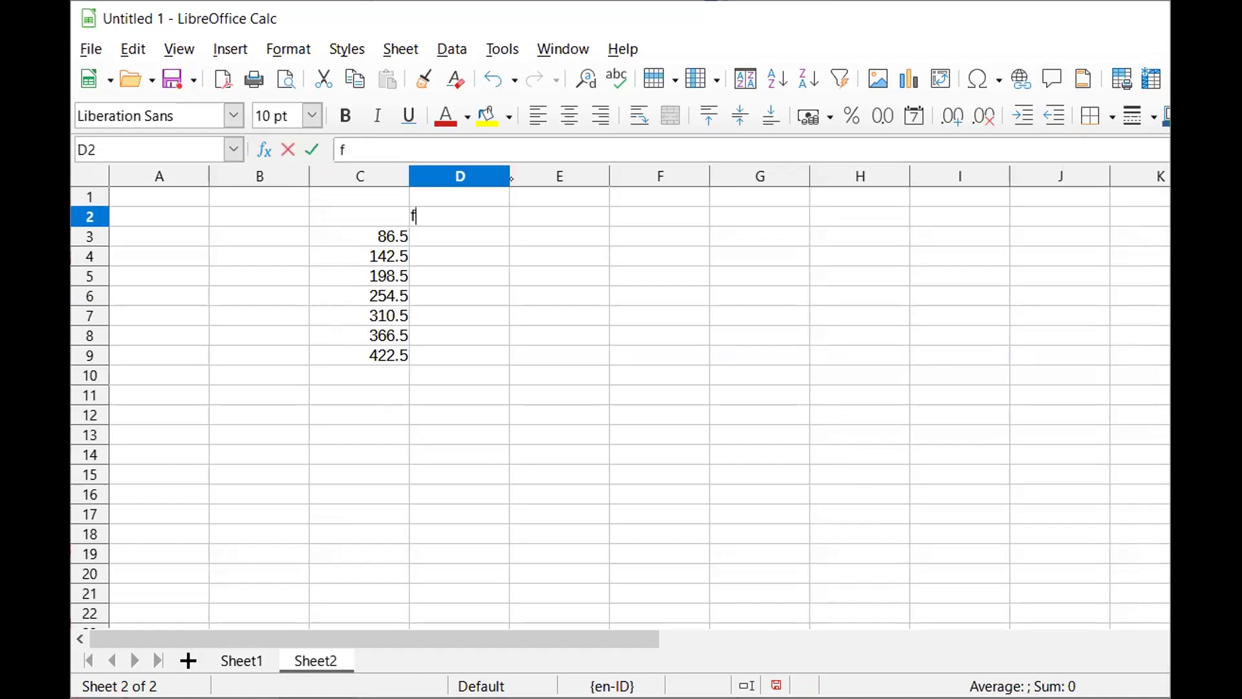
key(Return)
text(5)
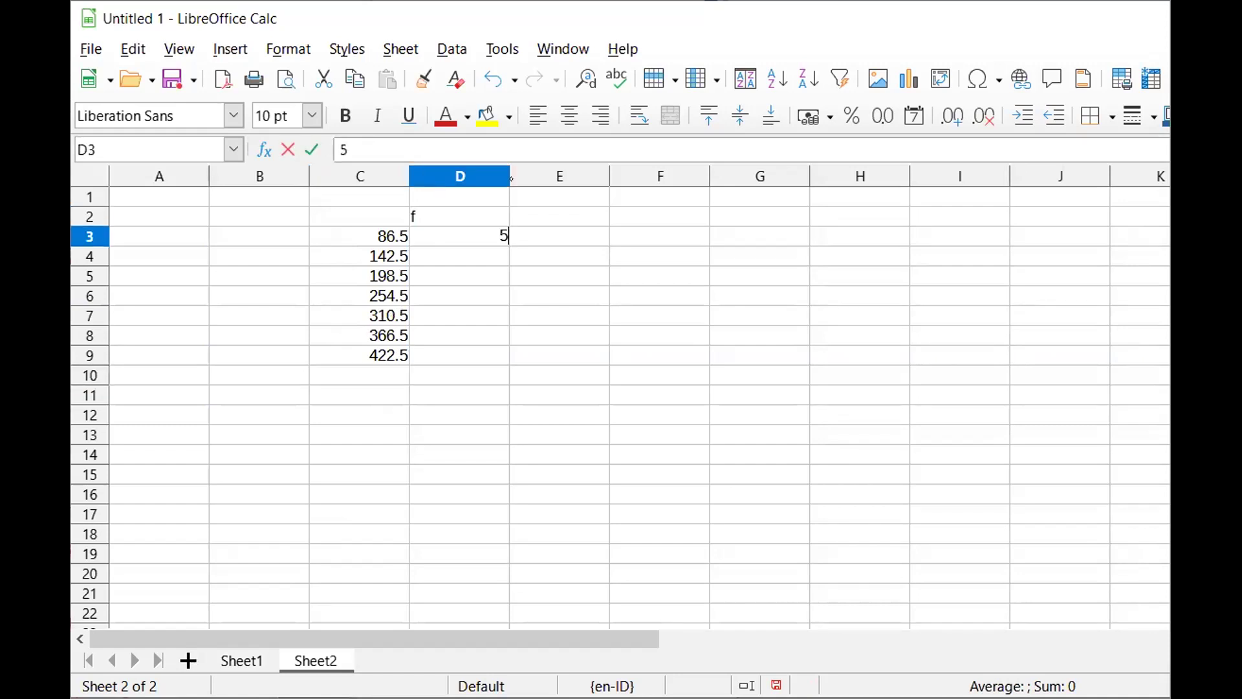
key(Return)
text(6)
key(BackSpace)
text(8)
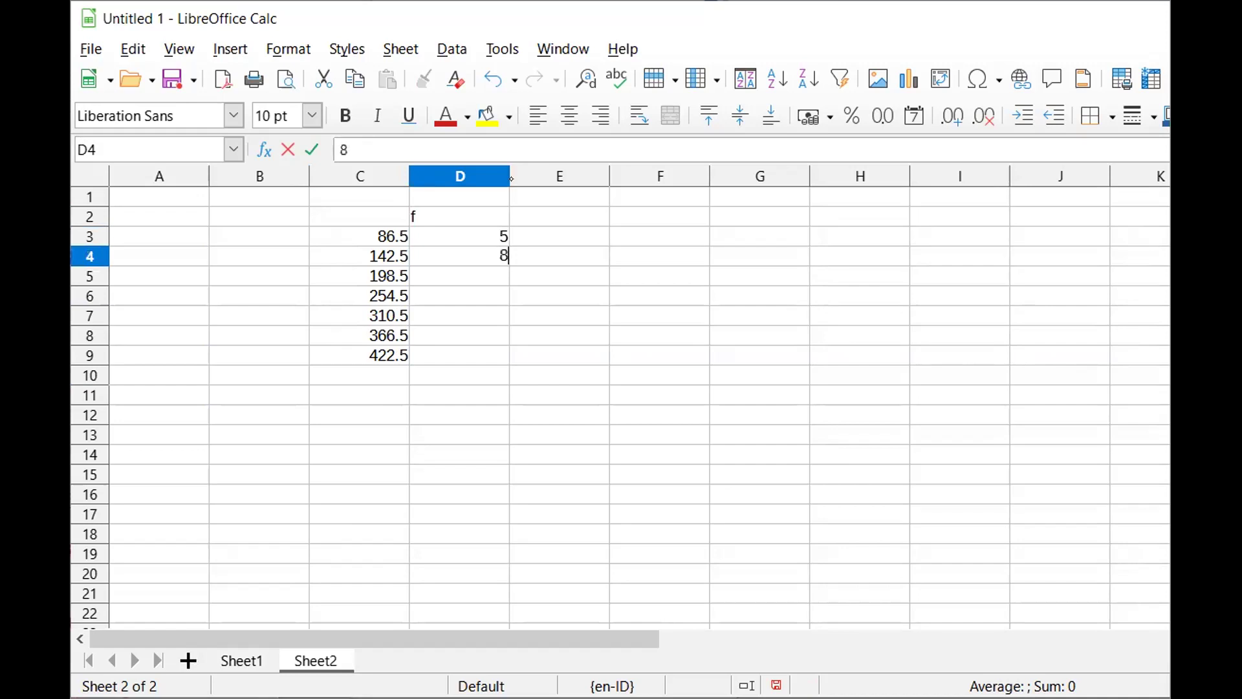
key(Return)
text(6)
key(Return)
text(5)
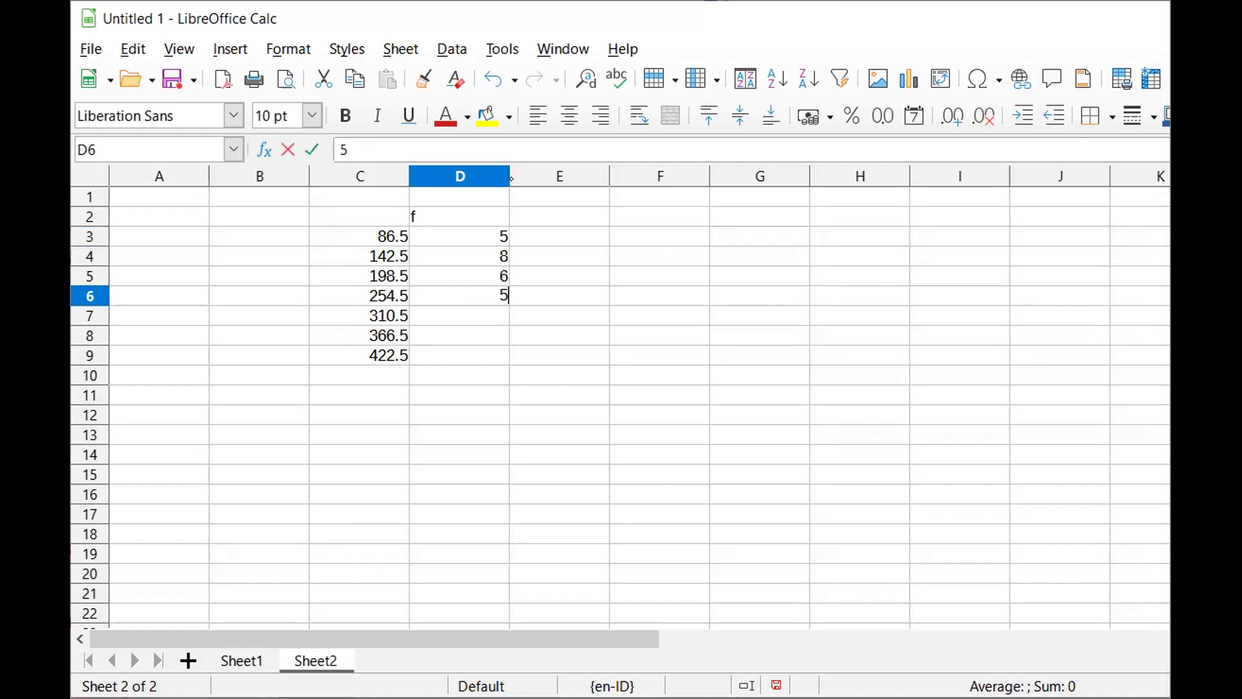
key(Return)
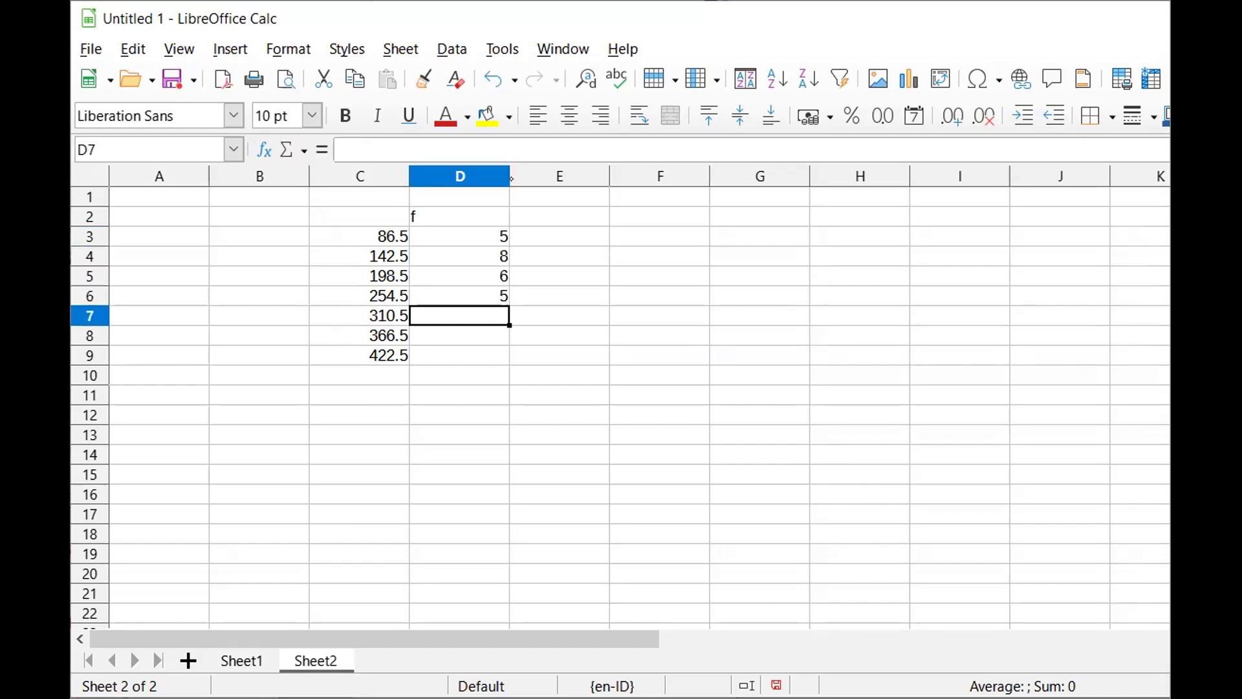
text(2)
key(Return)
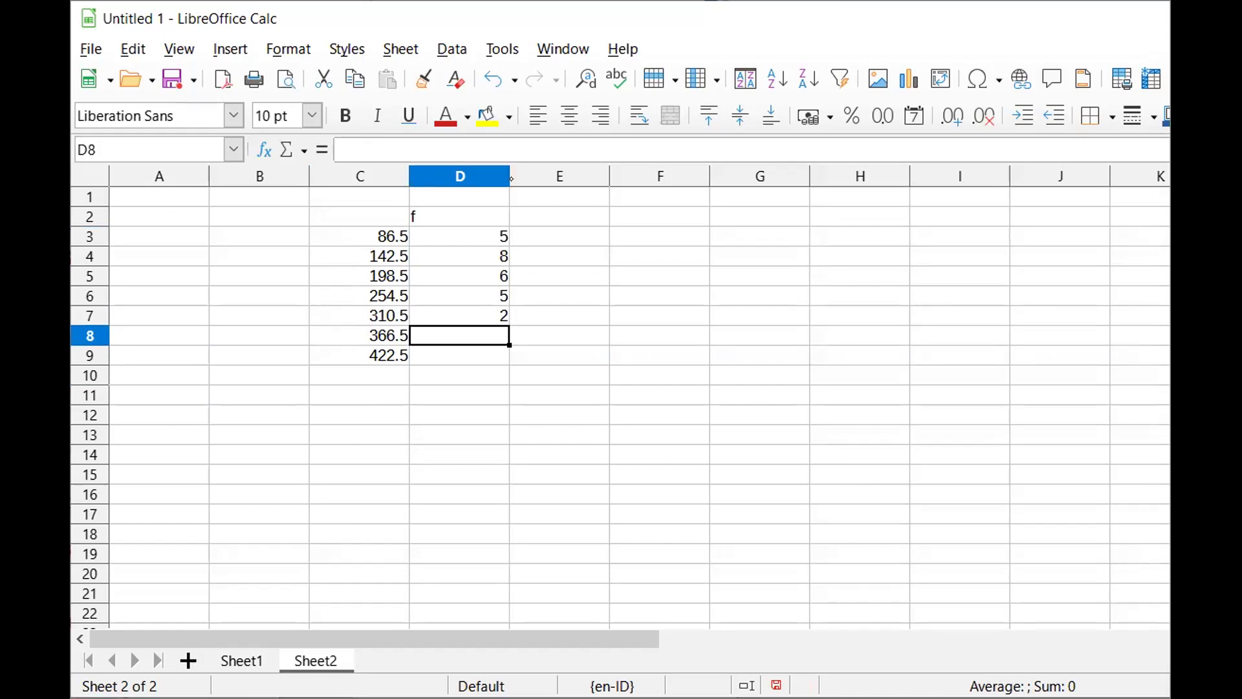
text(1)
key(Return)
text(3)
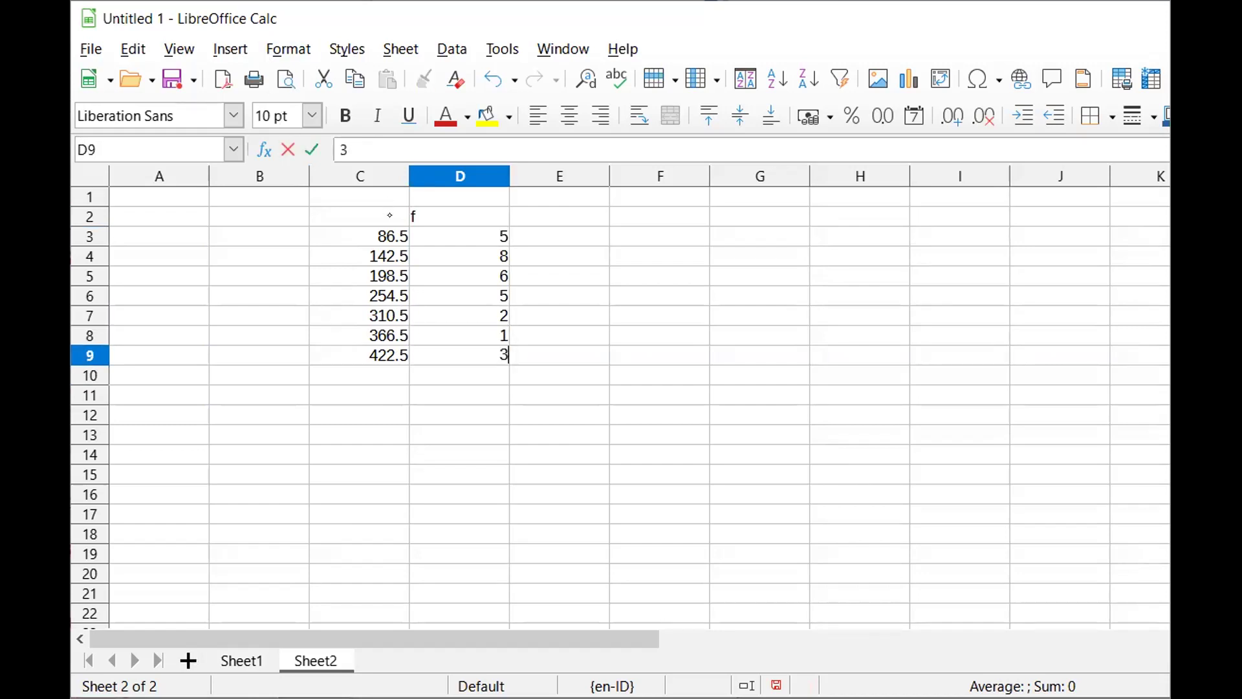
Label cell C2 above the midpoint values as "midpoint (x)".
click(389, 214)
text(midpoint (x))
Multiply midpoint by frequency in E3 with =C3*D3 and fill the formula down to E9.
click(563, 239)
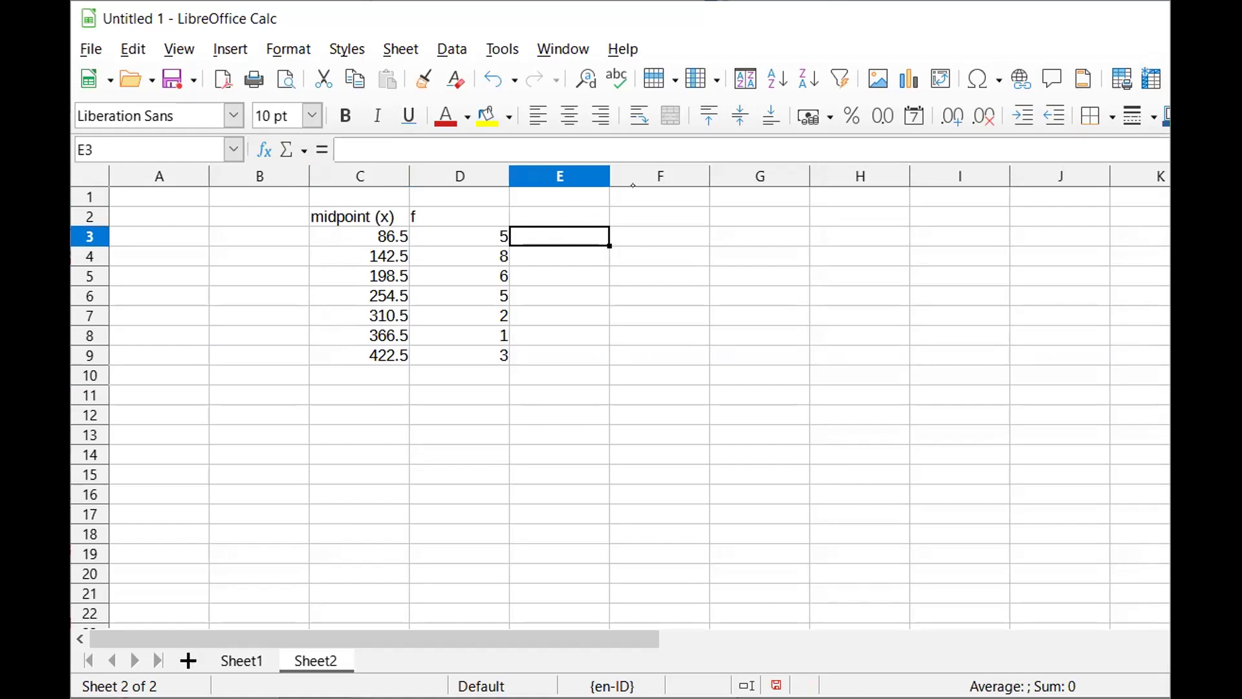
text(=)
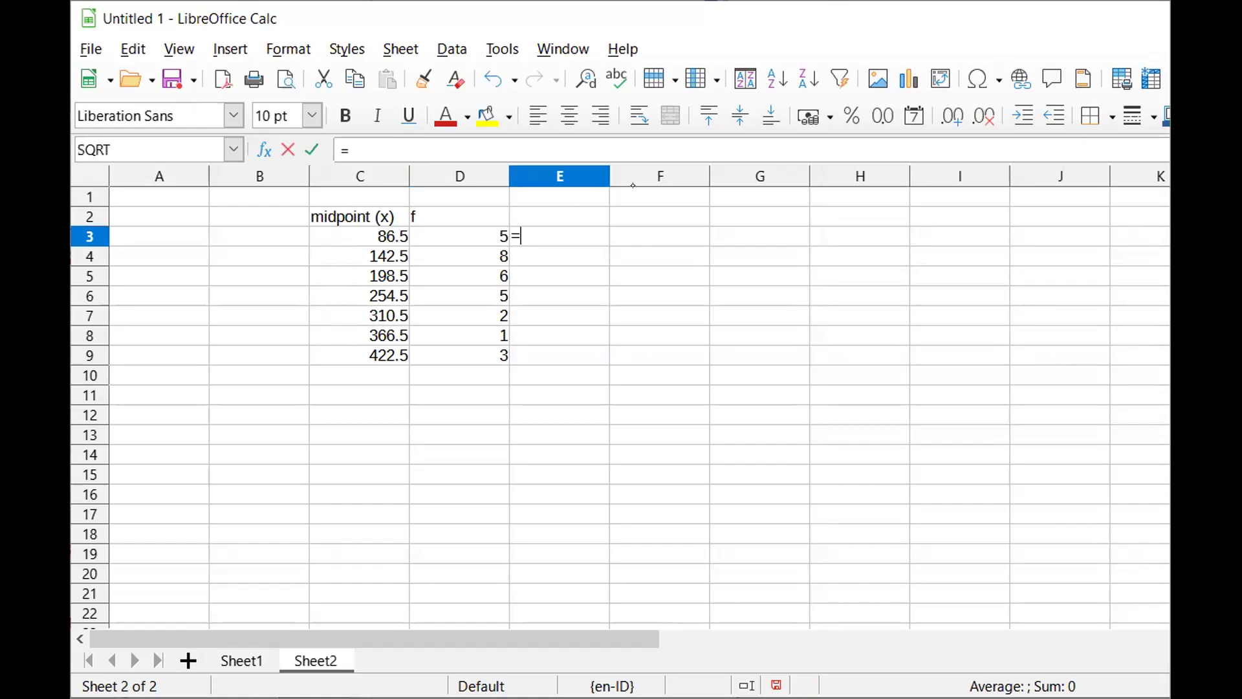
click(381, 237)
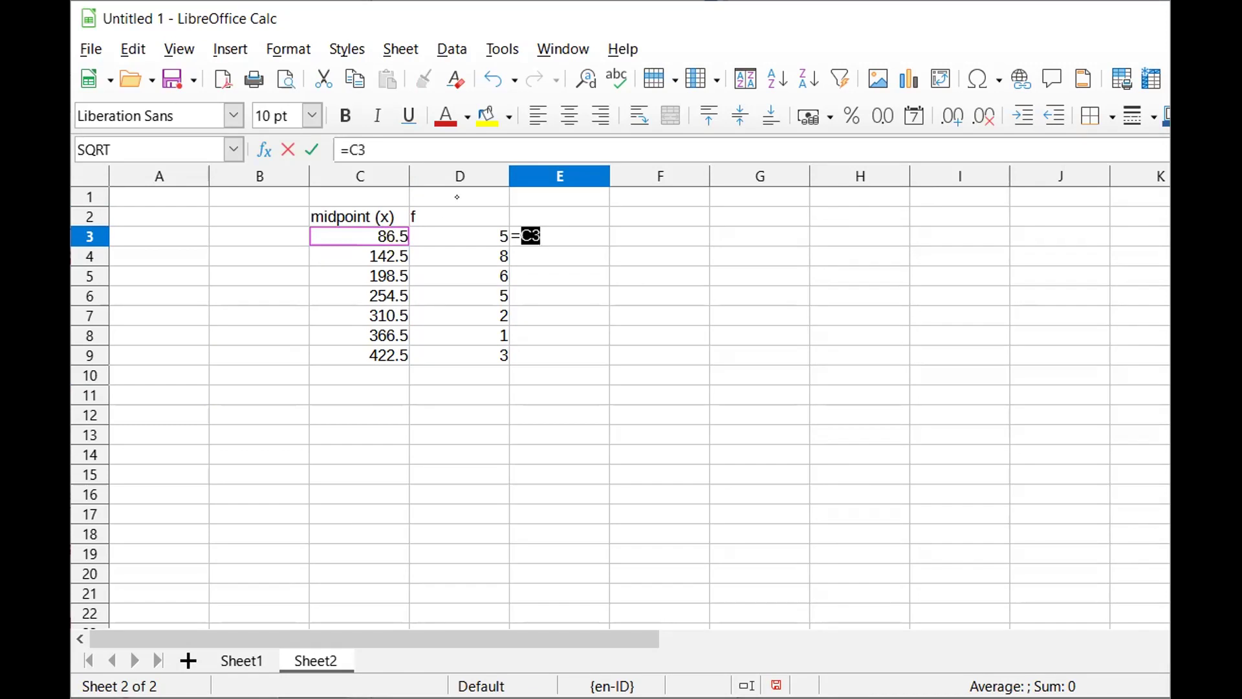
text(8)
key(BackSpace)
text(*)
click(474, 230)
key(Return)
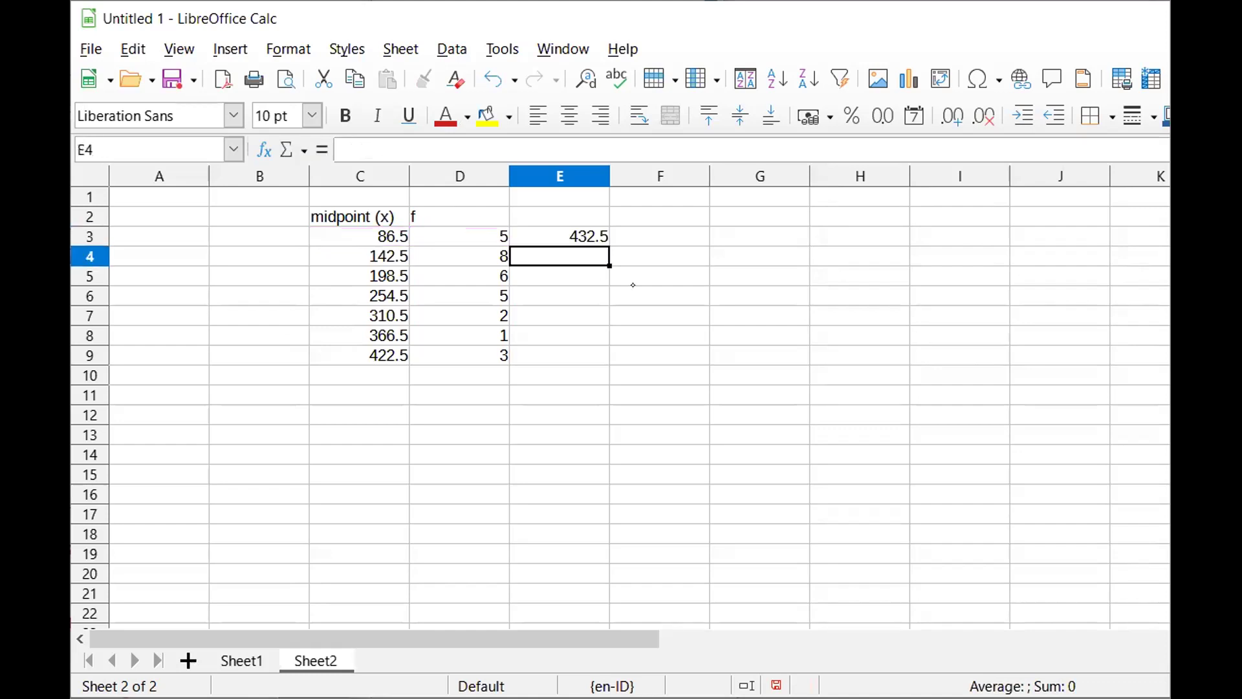
click(585, 236)
drag(608, 246, 601, 355)
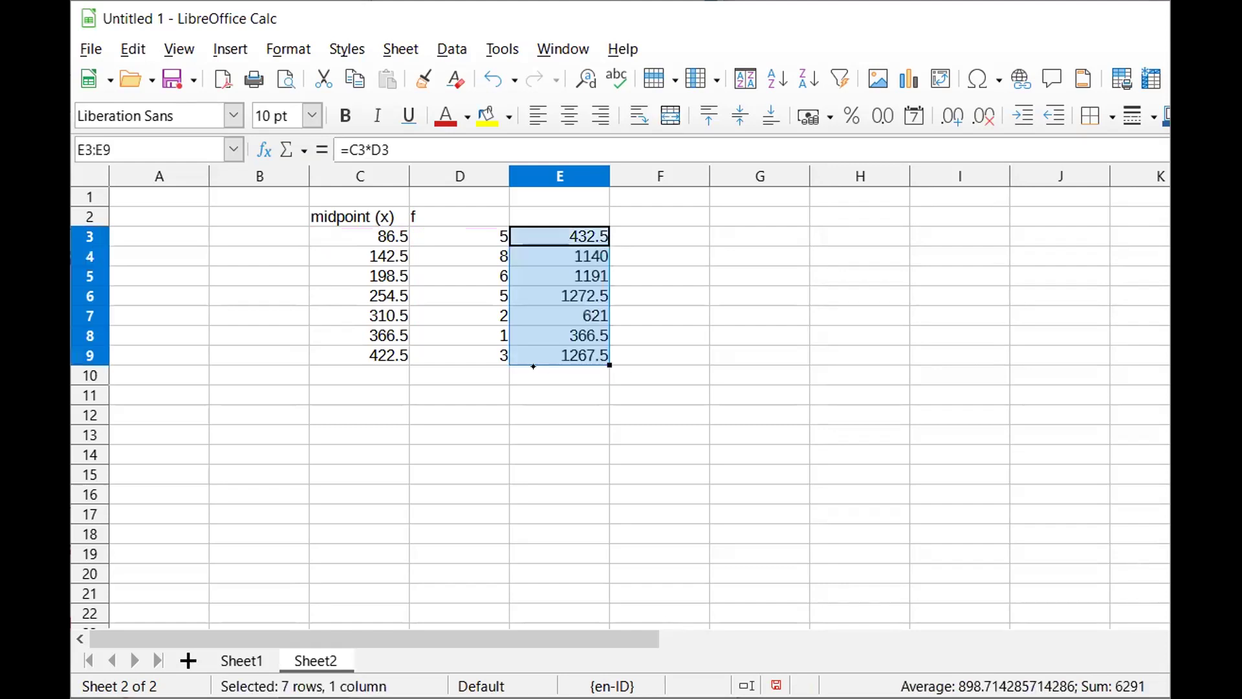
Label cell D11 below the frequency column as "xbar".
click(567, 377)
click(477, 393)
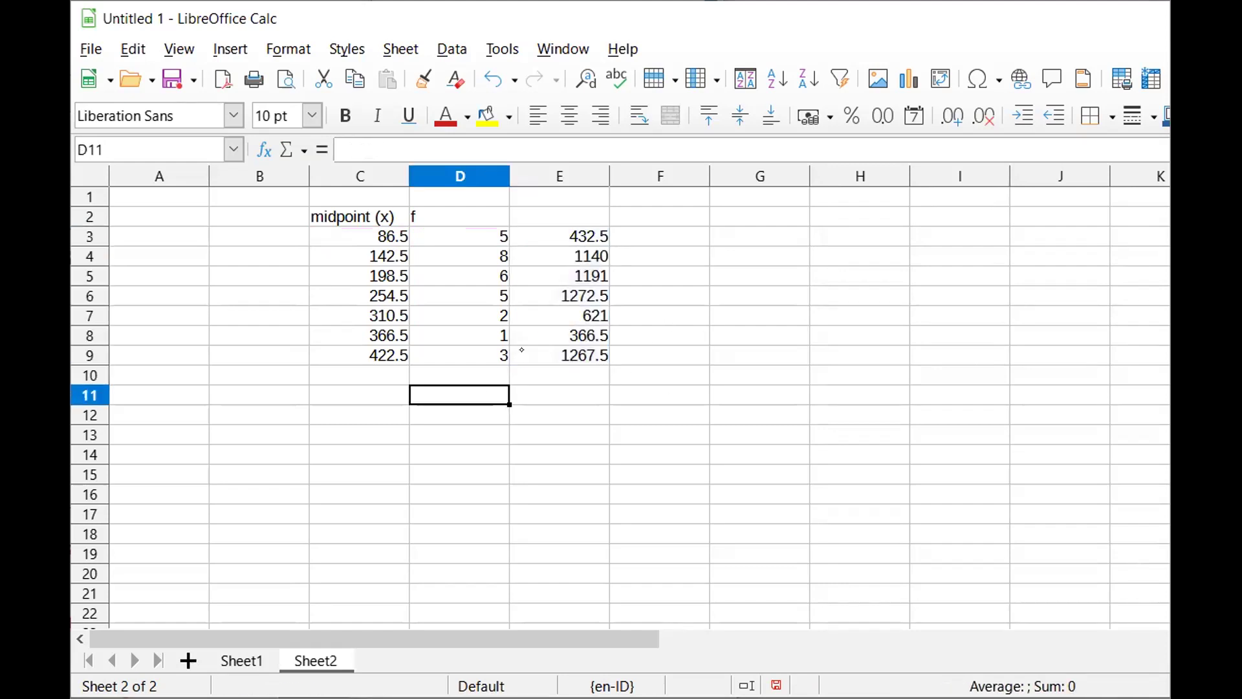
text(xbar)
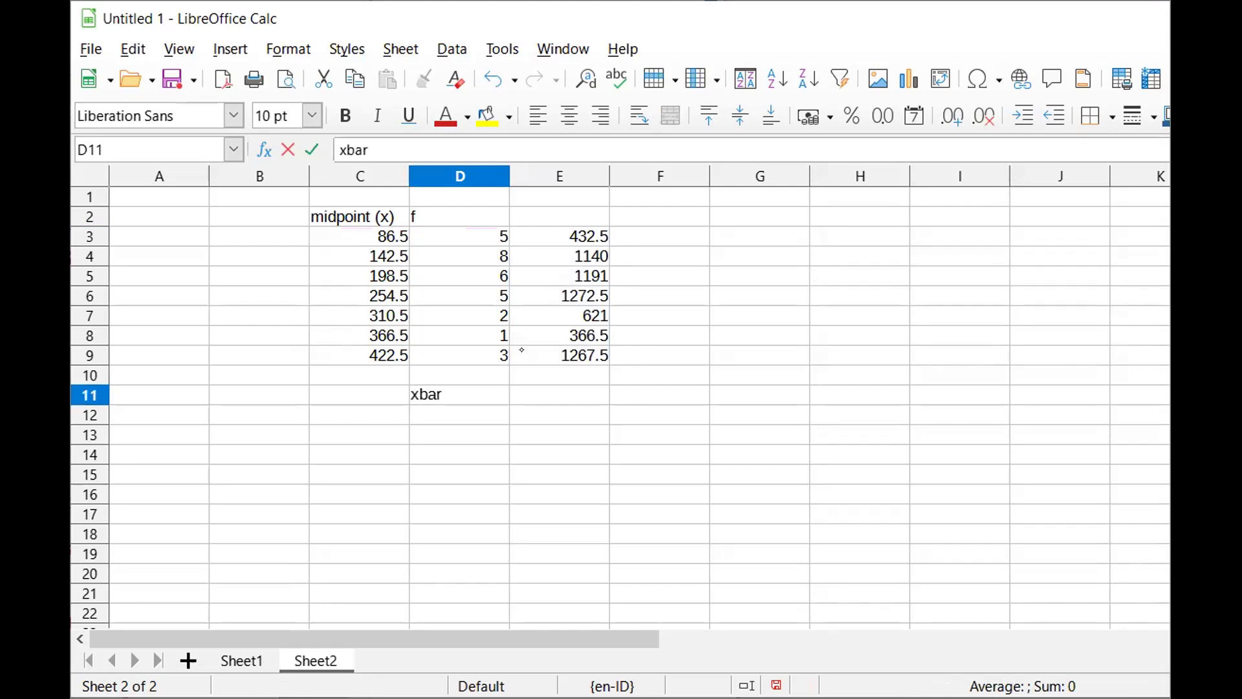
key(Return)
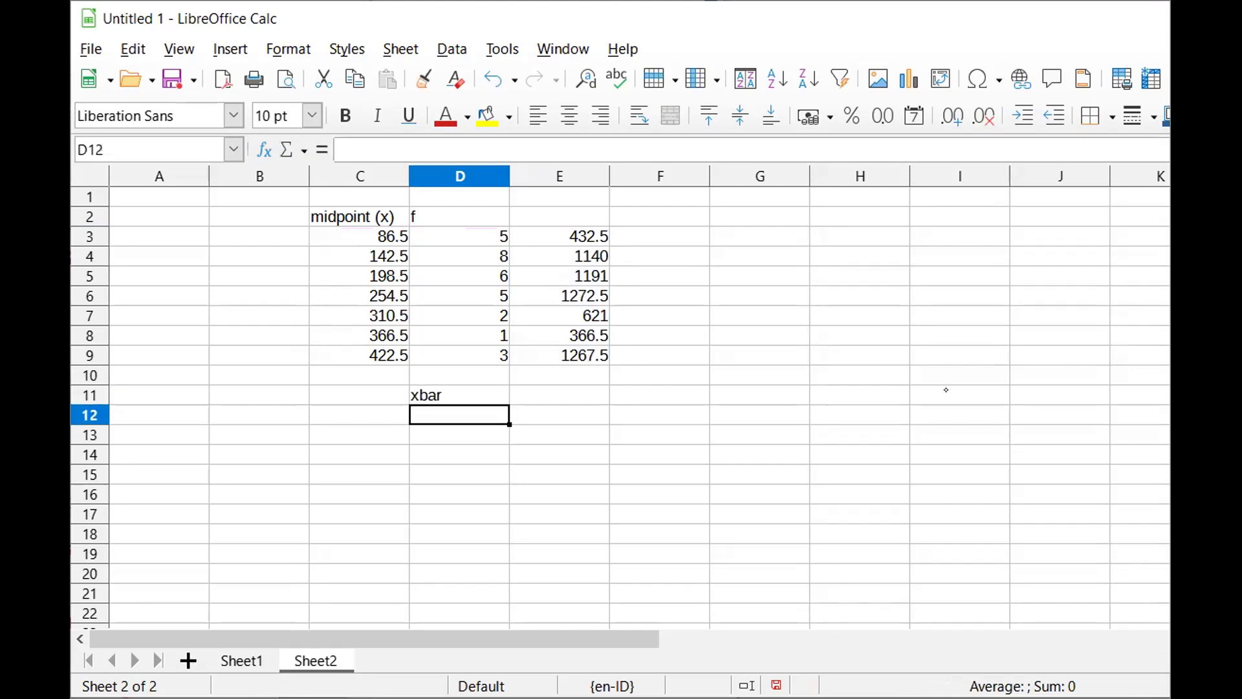
Label cell F2 as "xbar" to head the column beside the products.
click(675, 213)
text(z)
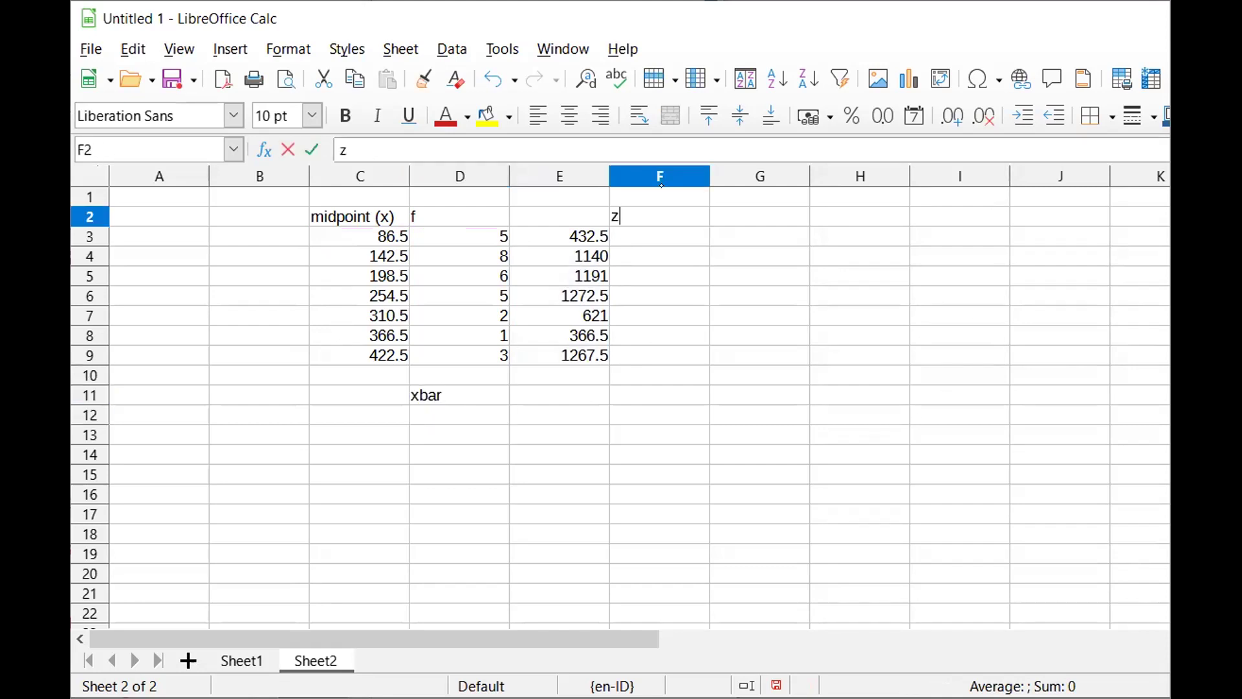
key(BackSpace)
text(xbar)
key(Return)
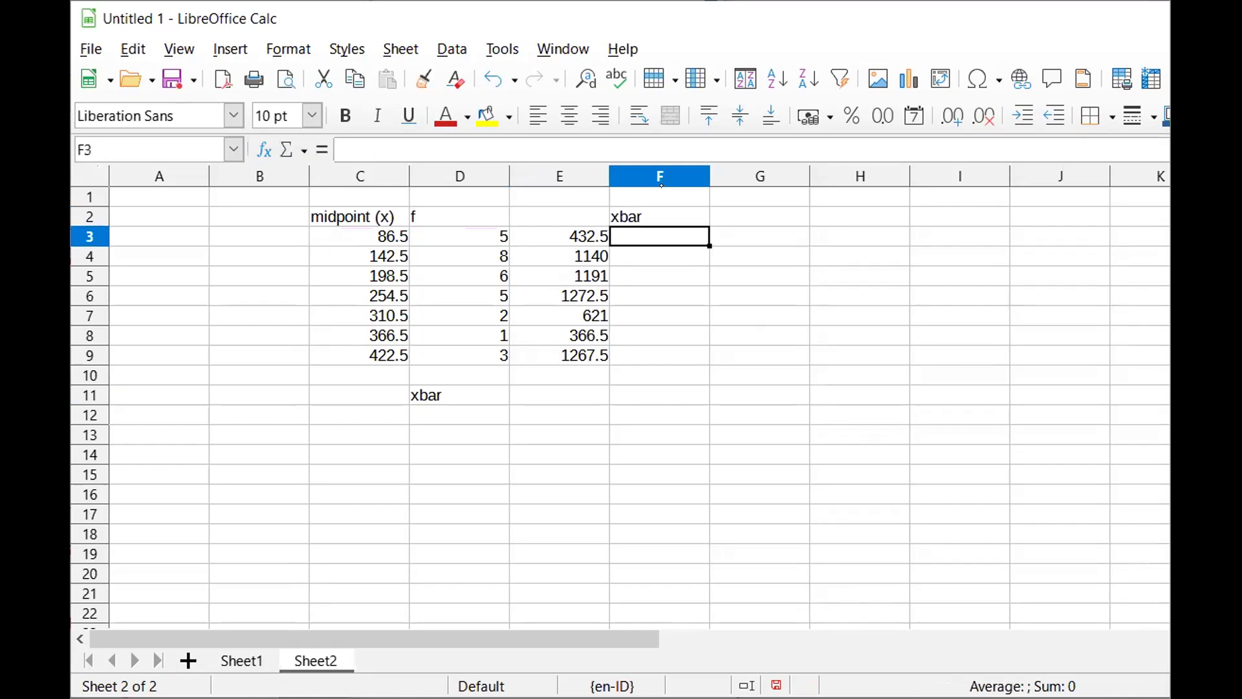
Calculate the grouped mean in F3 under the xbar heading with the formula =SUM(E3:E9)/30.
click(568, 367)
click(669, 227)
text(=s)
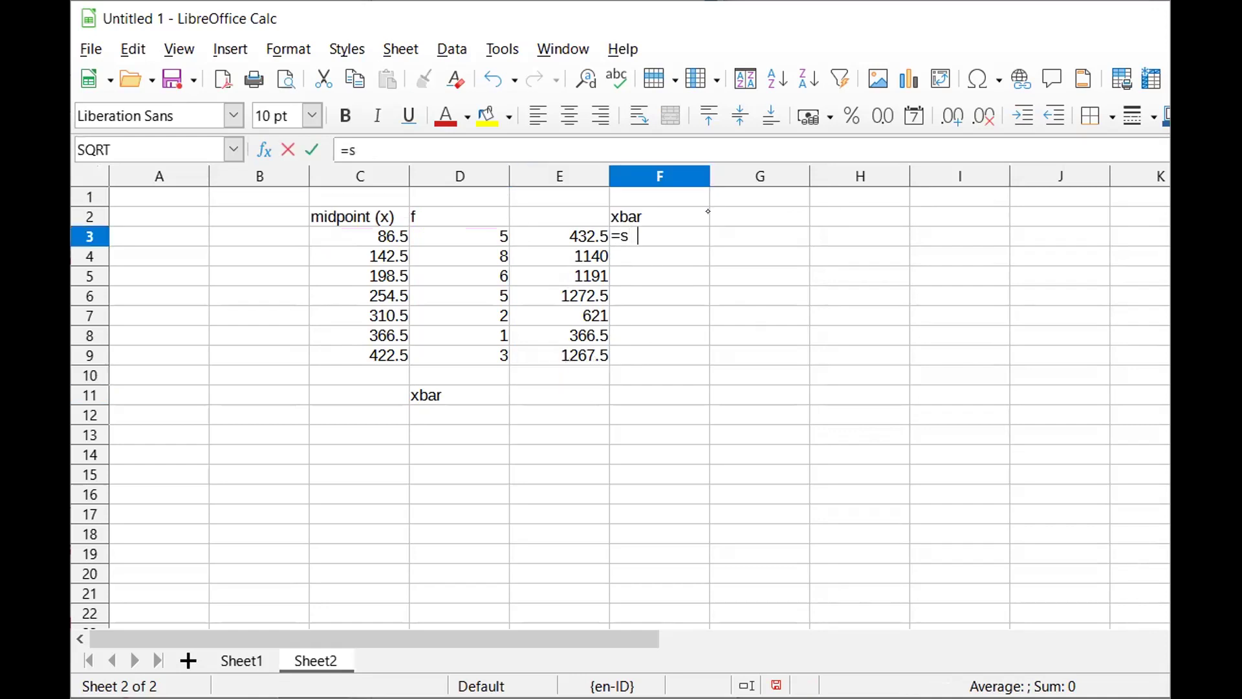
text(um()
drag(554, 236, 541, 351)
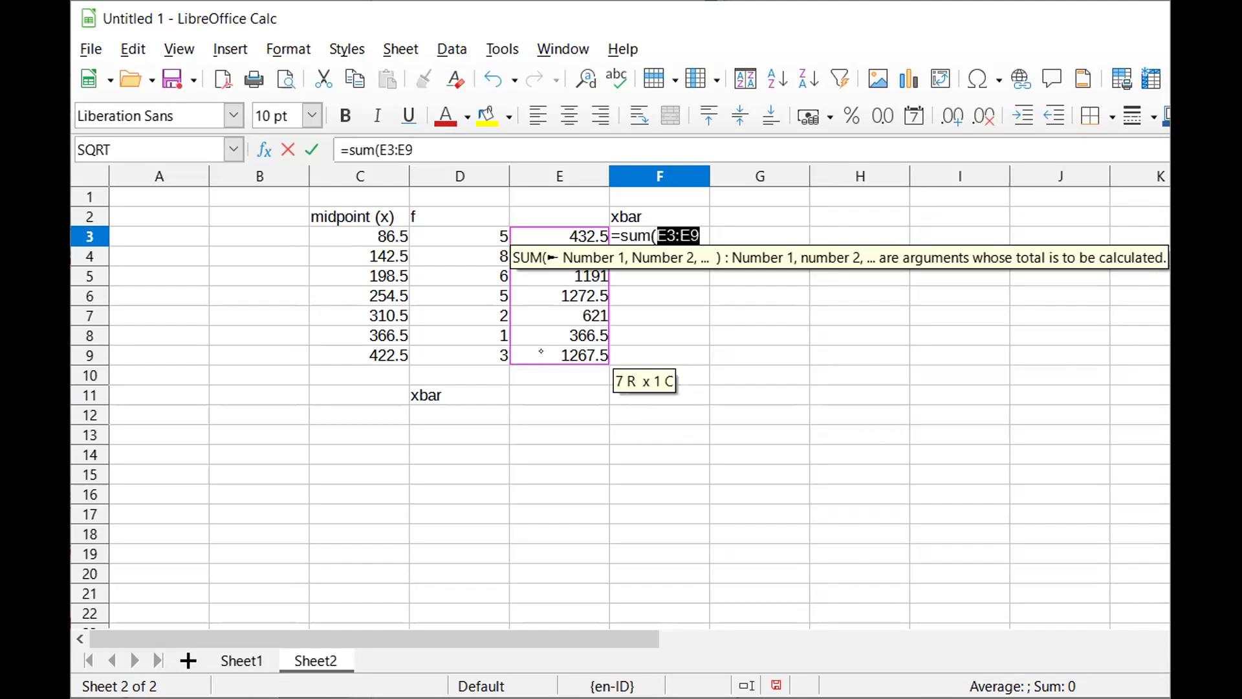
text())
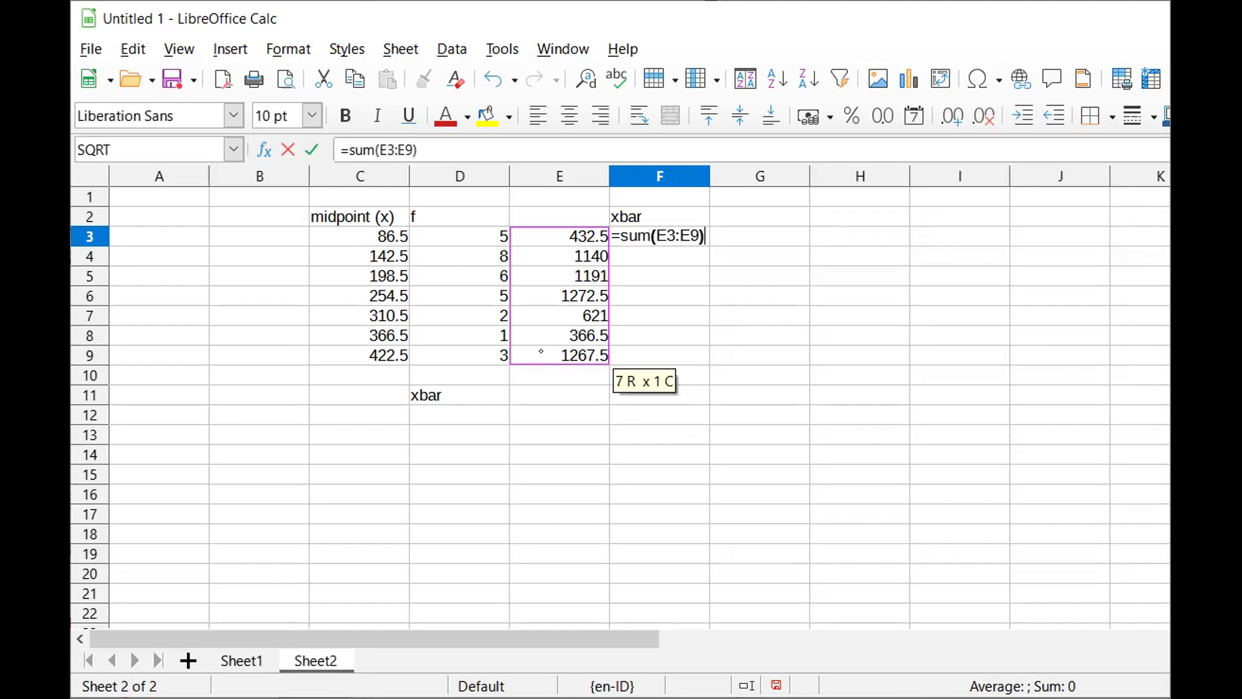
text(/30)
key(Return)
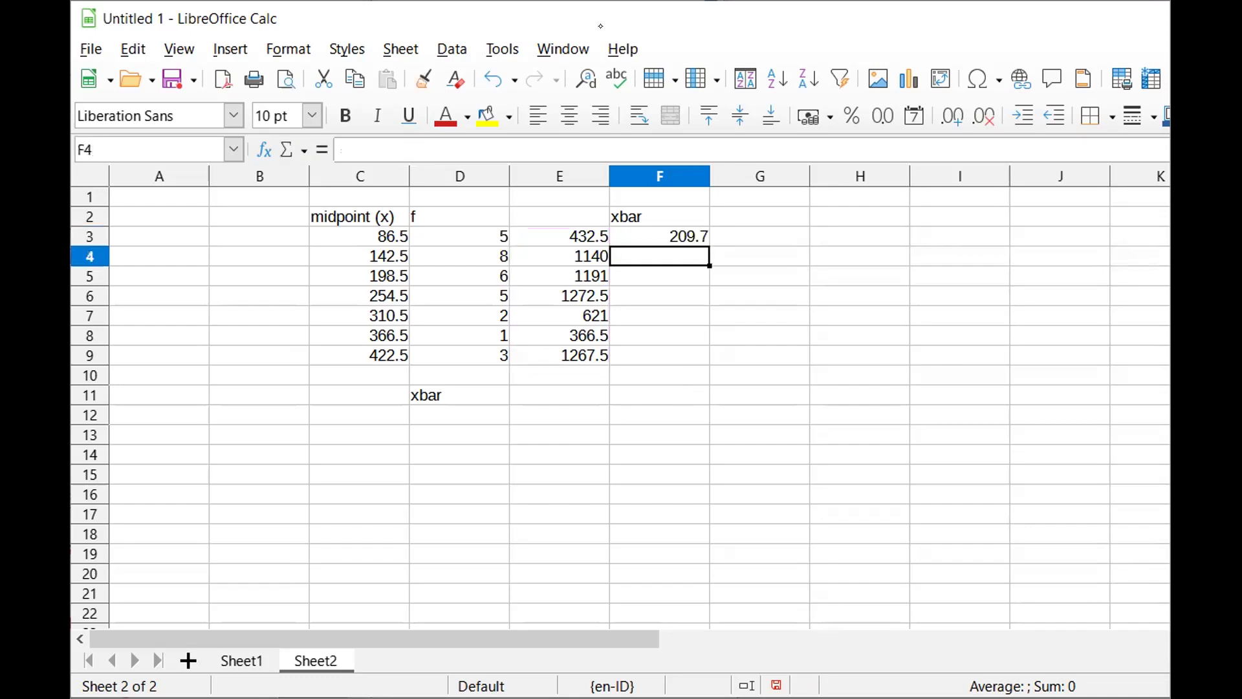
click(701, 237)
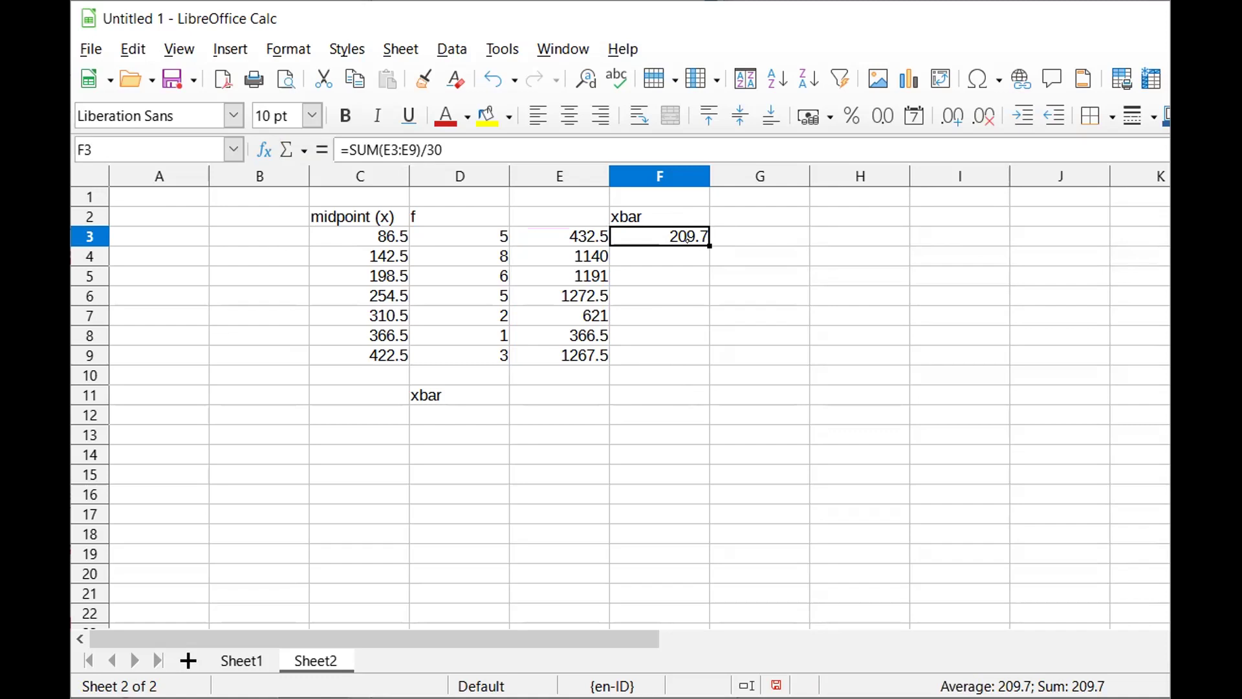
click(748, 210)
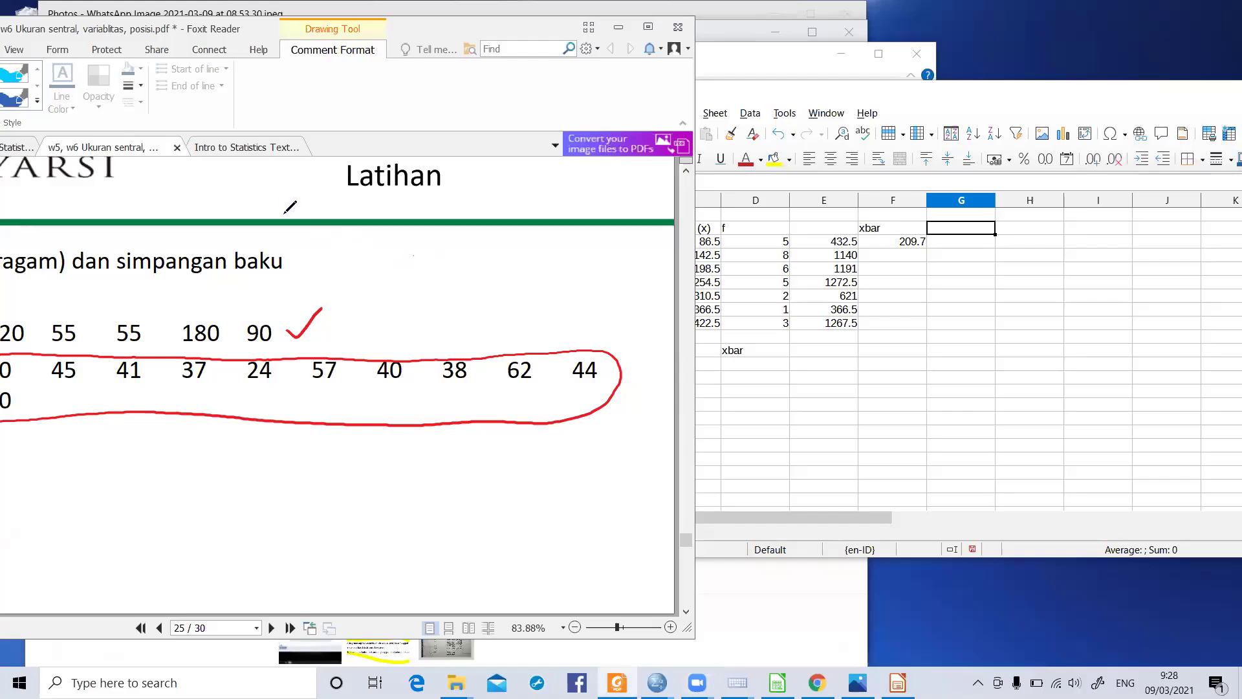
Switch to the statistics PDF in Foxit Reader and go to the "Ragam data berkelompok" table on page 28.
key(Right)
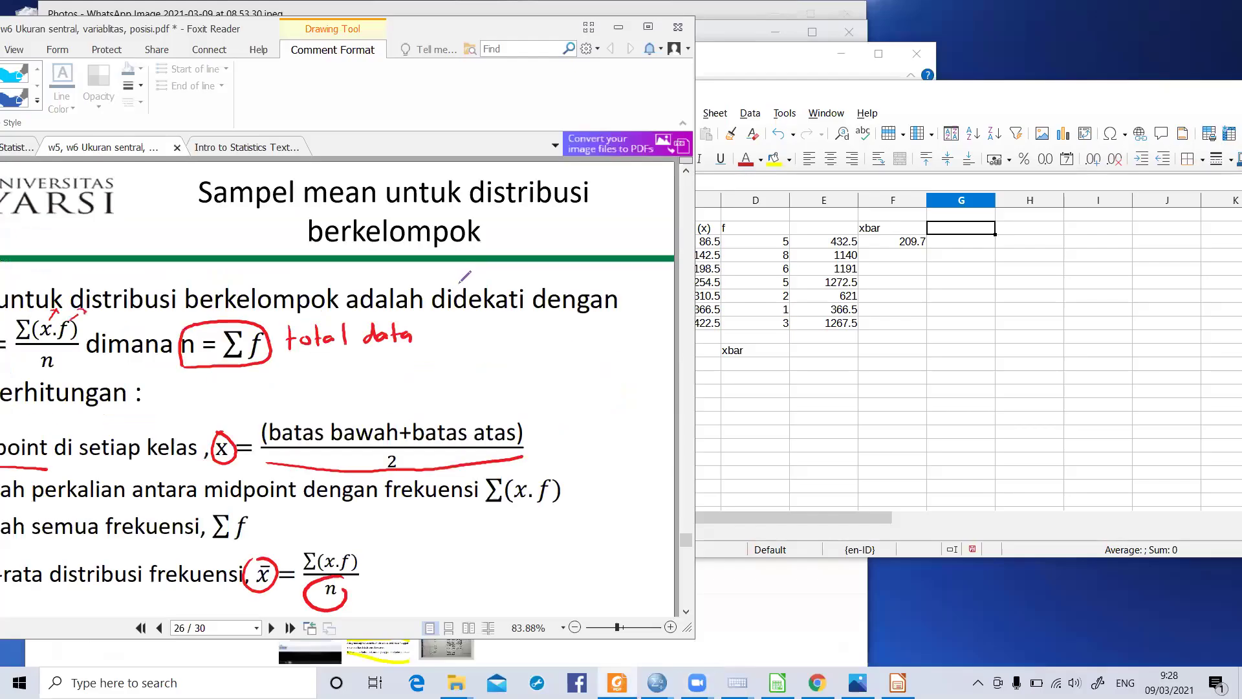
key(Right)
key(Right)
key(Right)
key(Right)
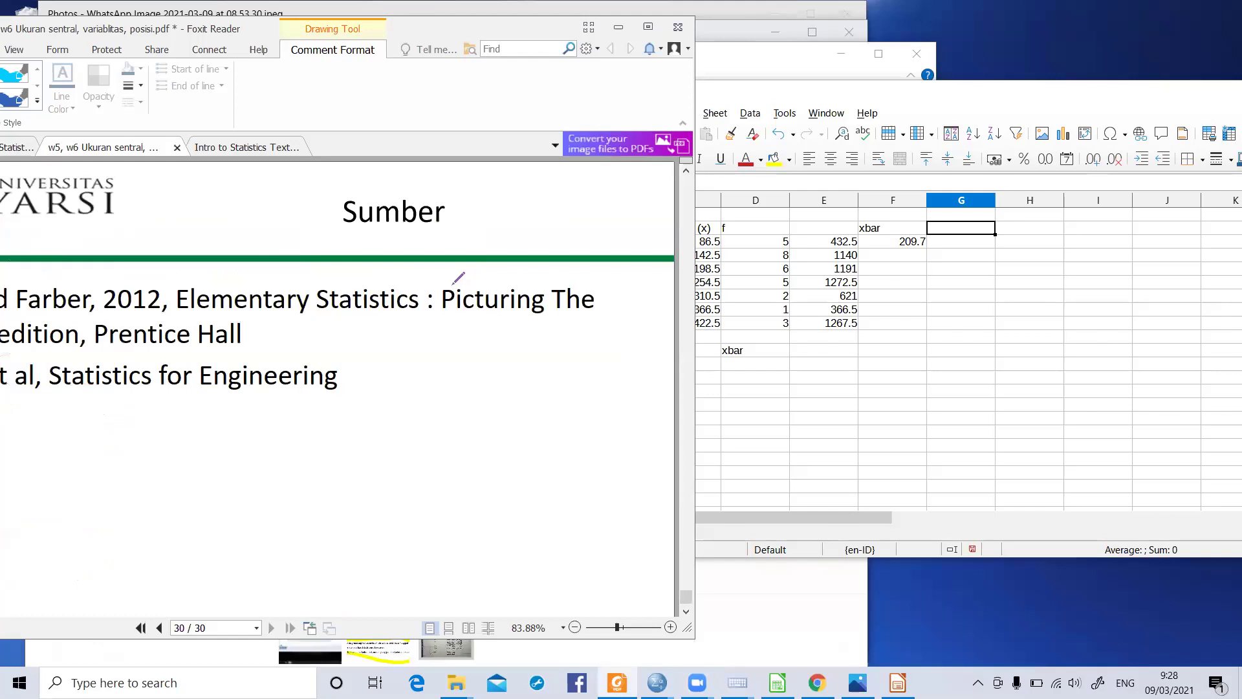
key(Left)
key(Left)
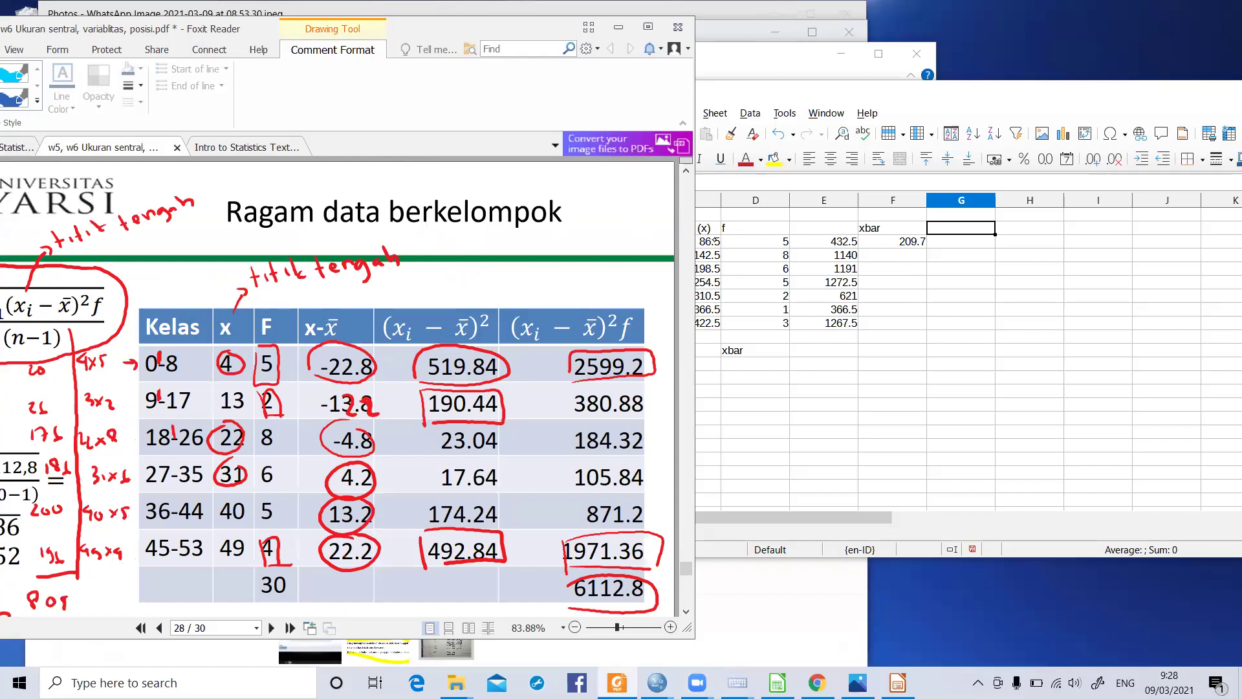
Switch to LibreOffice Calc, subtract the mean from the first midpoint in G3 with =C3-F3, and fill the formula down to G9.
click(957, 244)
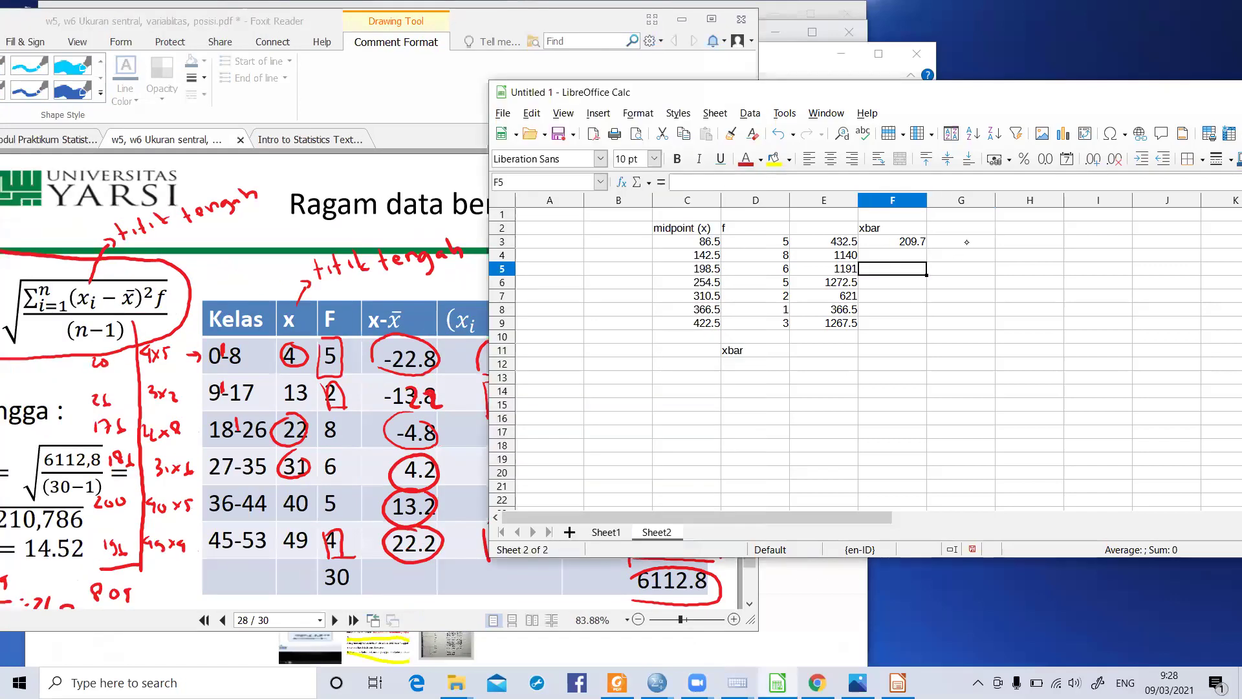
text(=)
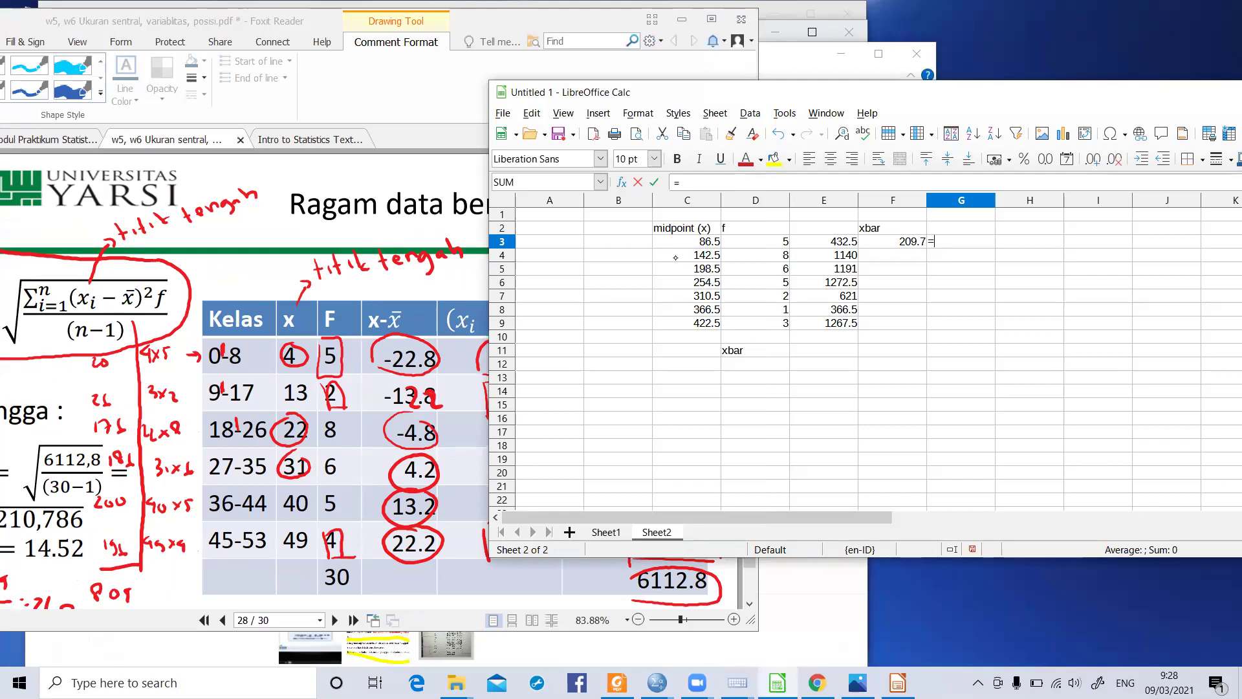
click(698, 241)
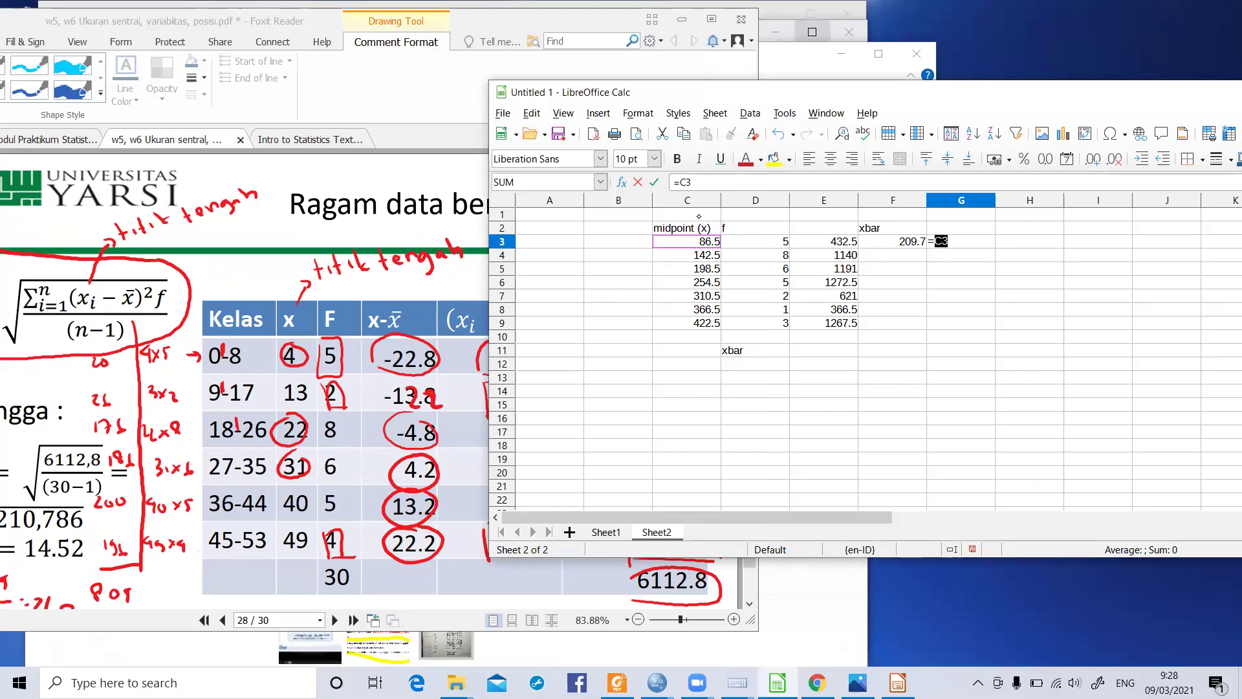
text(-)
click(889, 240)
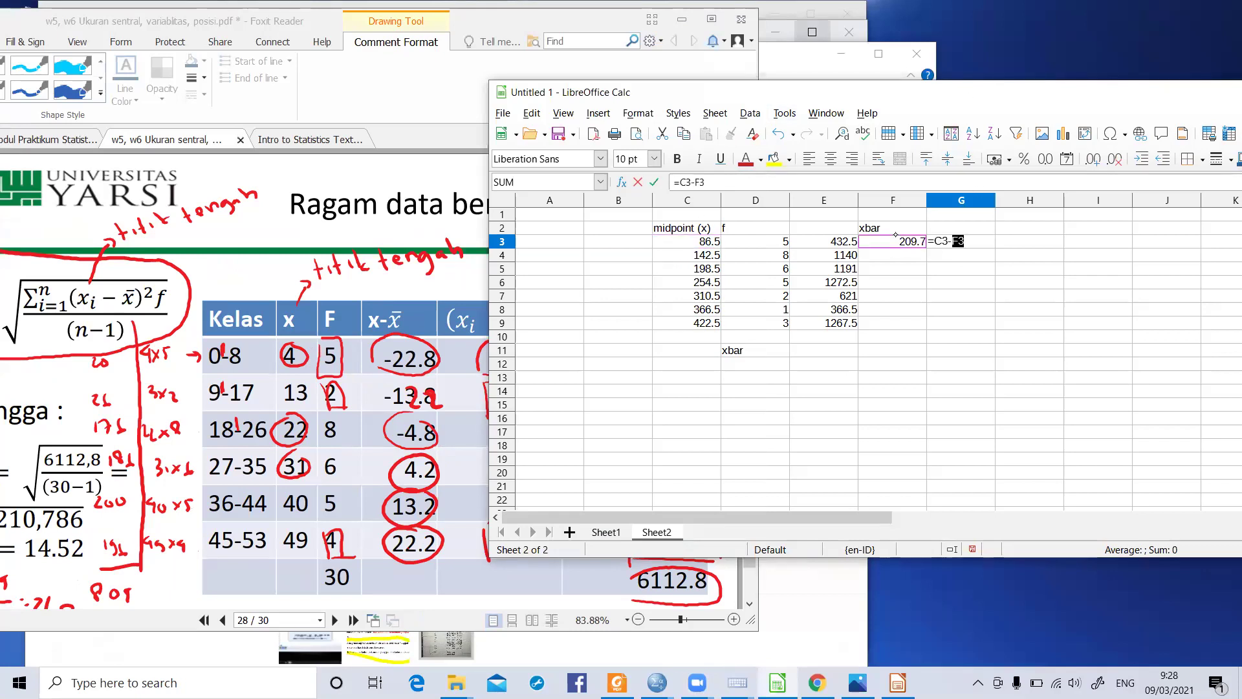
key(Return)
click(977, 240)
drag(995, 248, 990, 324)
Correct the formulas in G4 through G9 so that each one subtracts the mean in F3 from its own row's midpoint.
click(979, 255)
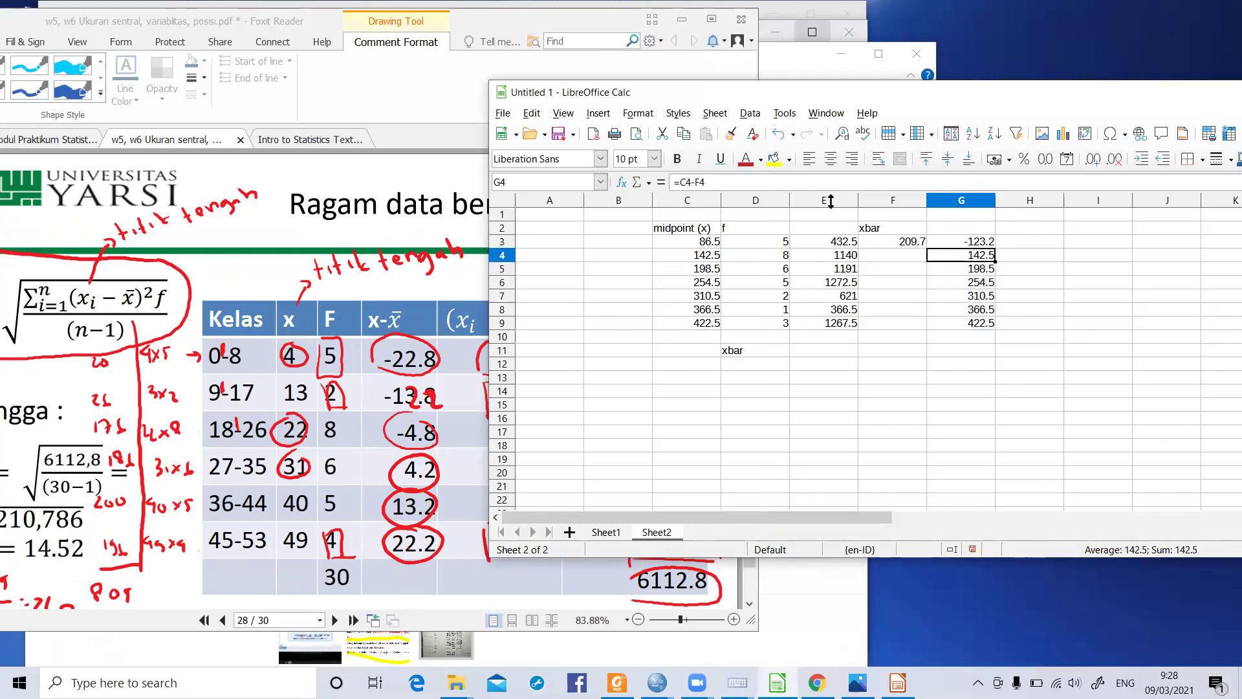
click(706, 182)
key(BackSpace)
text(3)
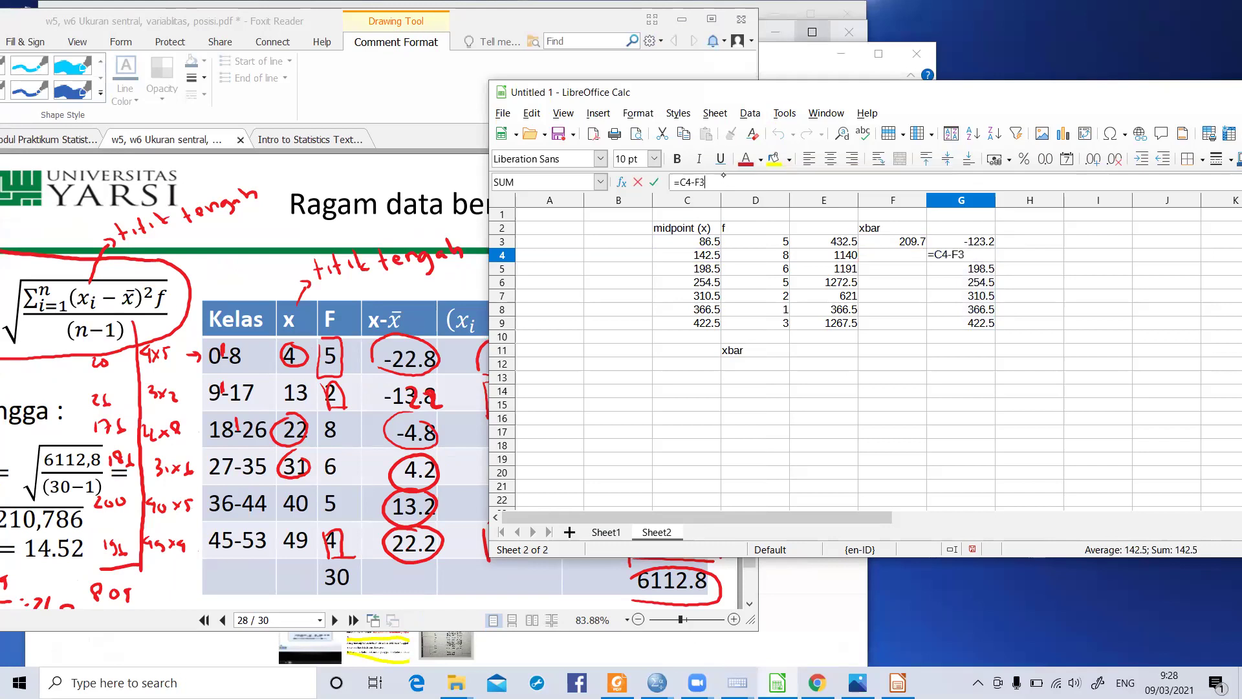
key(Return)
click(731, 179)
key(BackSpace)
text(3)
key(Return)
click(714, 181)
key(BackSpace)
text(3)
key(Return)
click(716, 181)
key(BackSpace)
text(3)
key(Return)
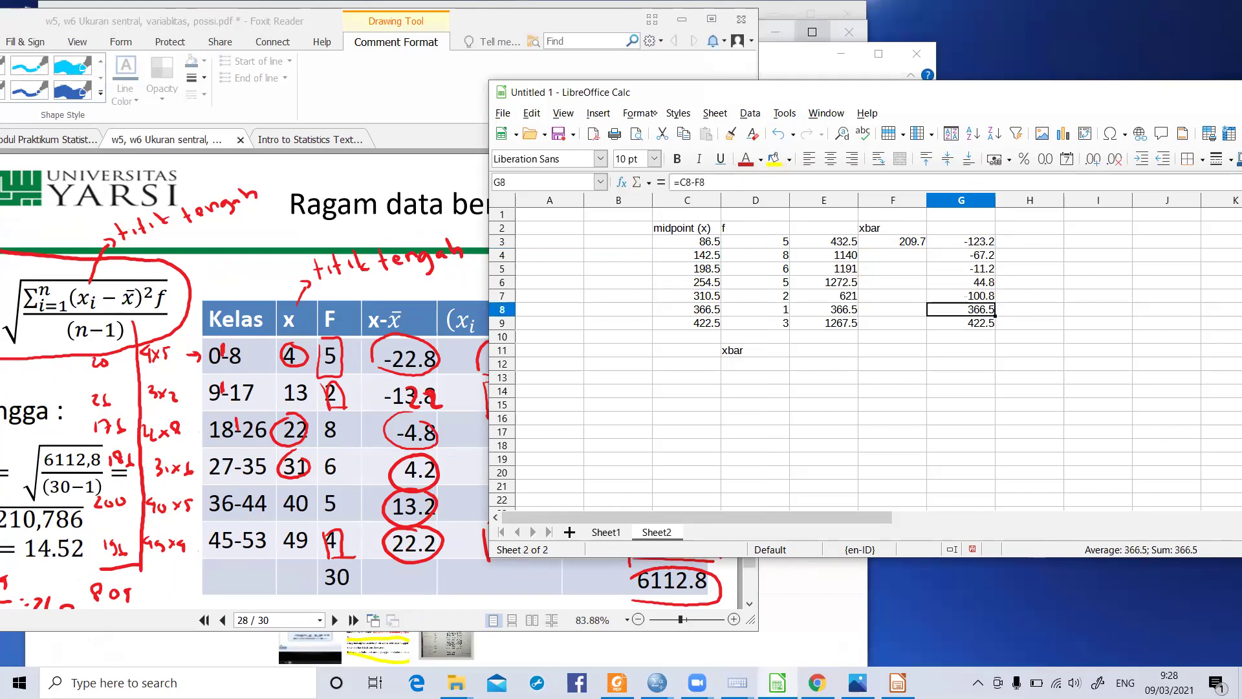
click(724, 177)
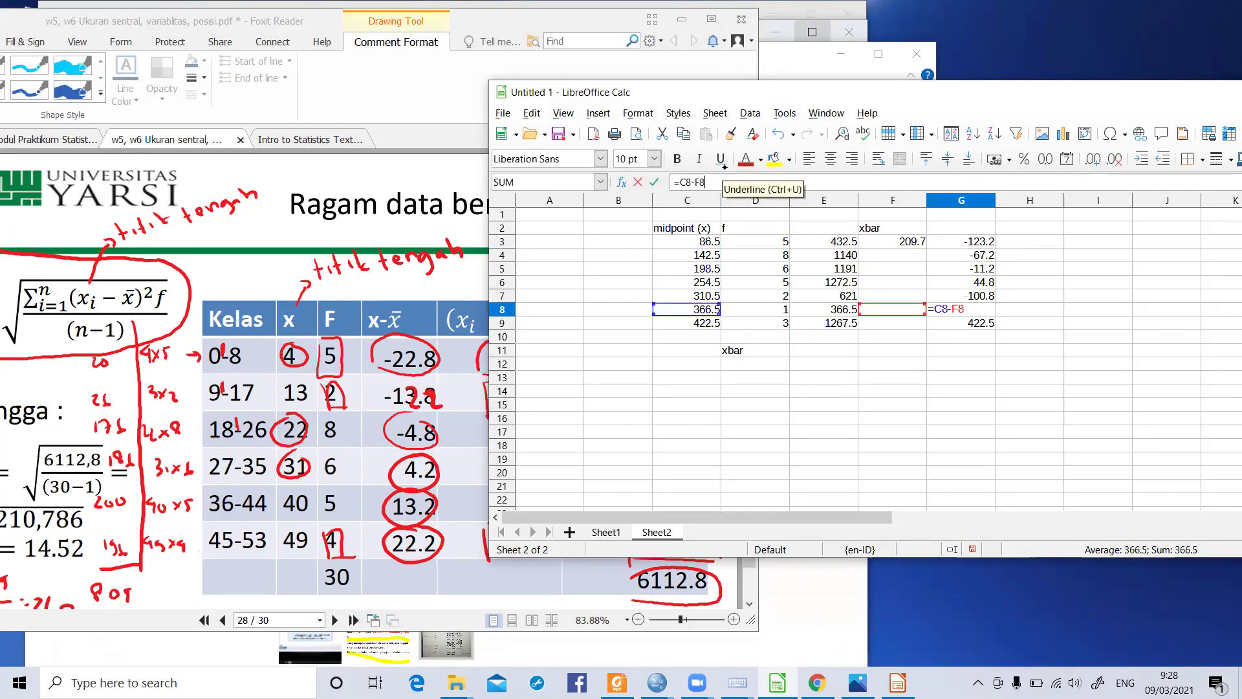
key(BackSpace)
text(3)
key(Return)
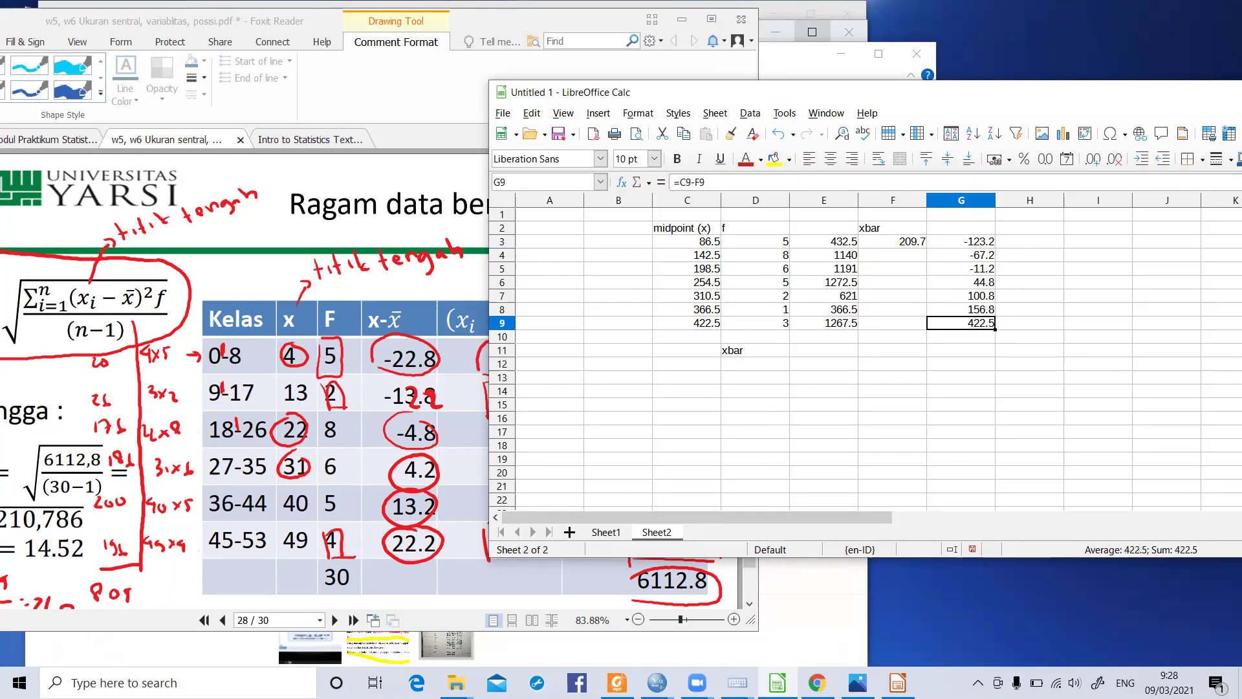
click(709, 176)
key(BackSpace)
text(3)
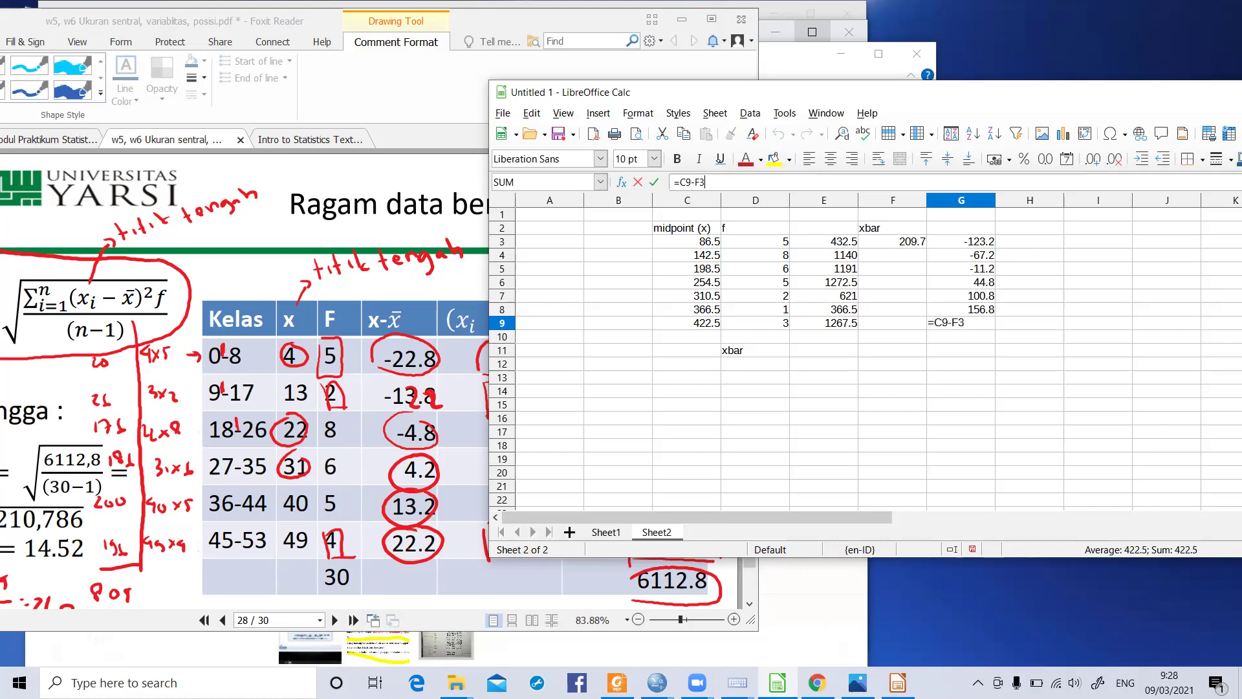
key(Return)
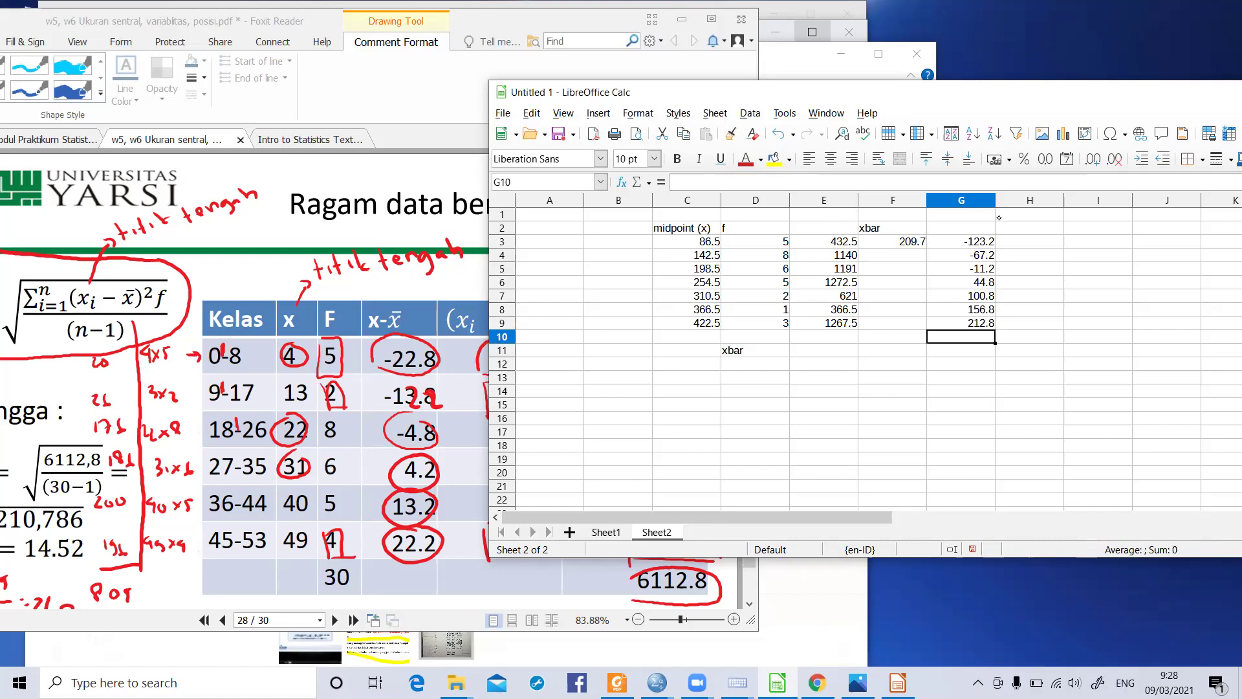
Head the differences column in G2 as "(x-xbar)" and label H2 as "kuadrat selisih".
key(Up)
key(Up)
key(Up)
key(Up)
key(Up)
key(Up)
key(Up)
key(Up)
text((x-xbar)
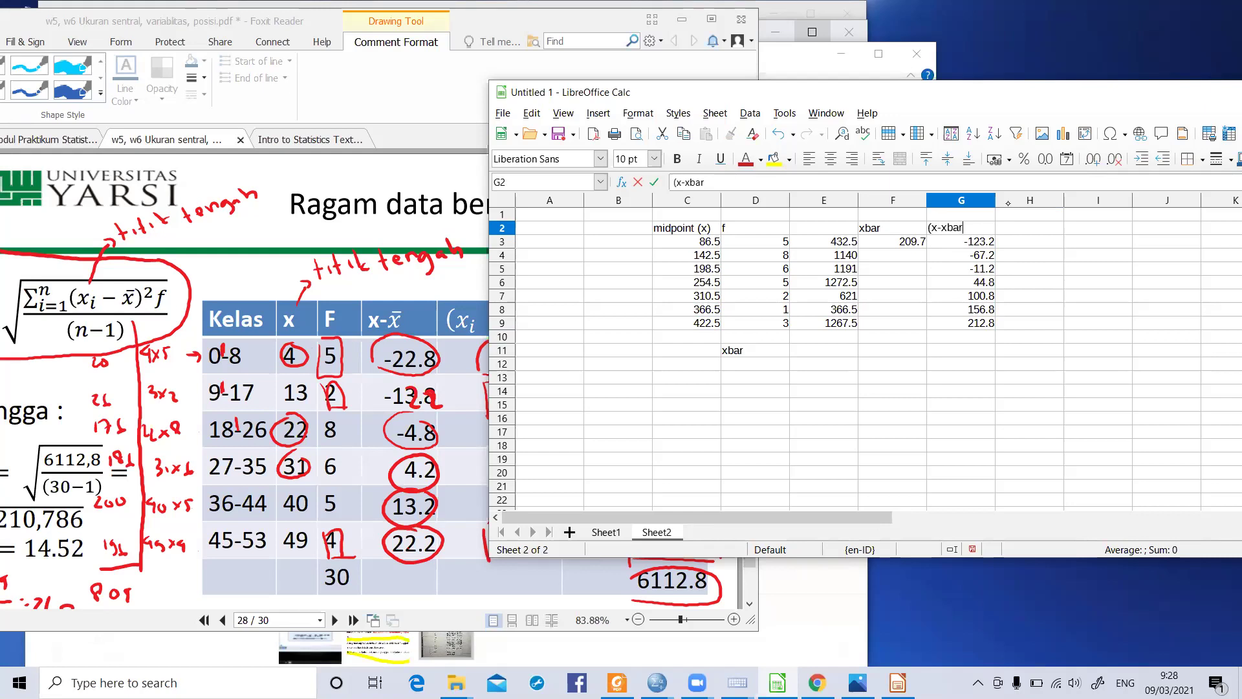
text())
key(Tab)
text(kuadrat)
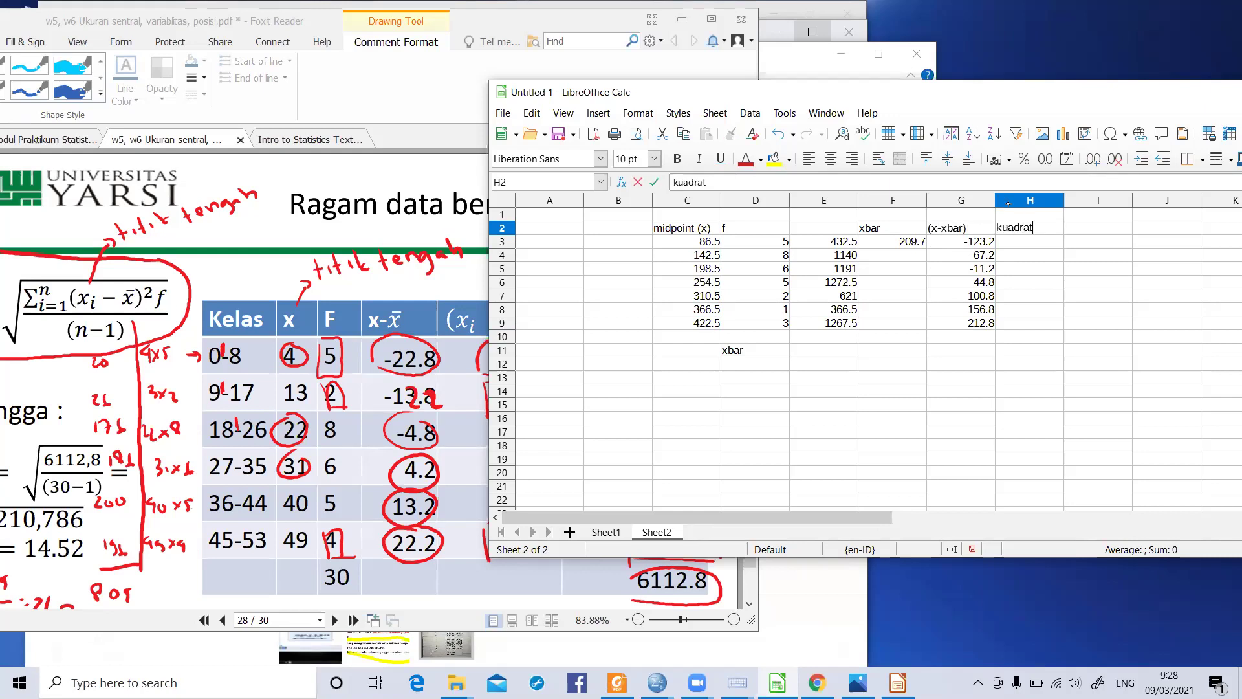
text( selisih)
key(Return)
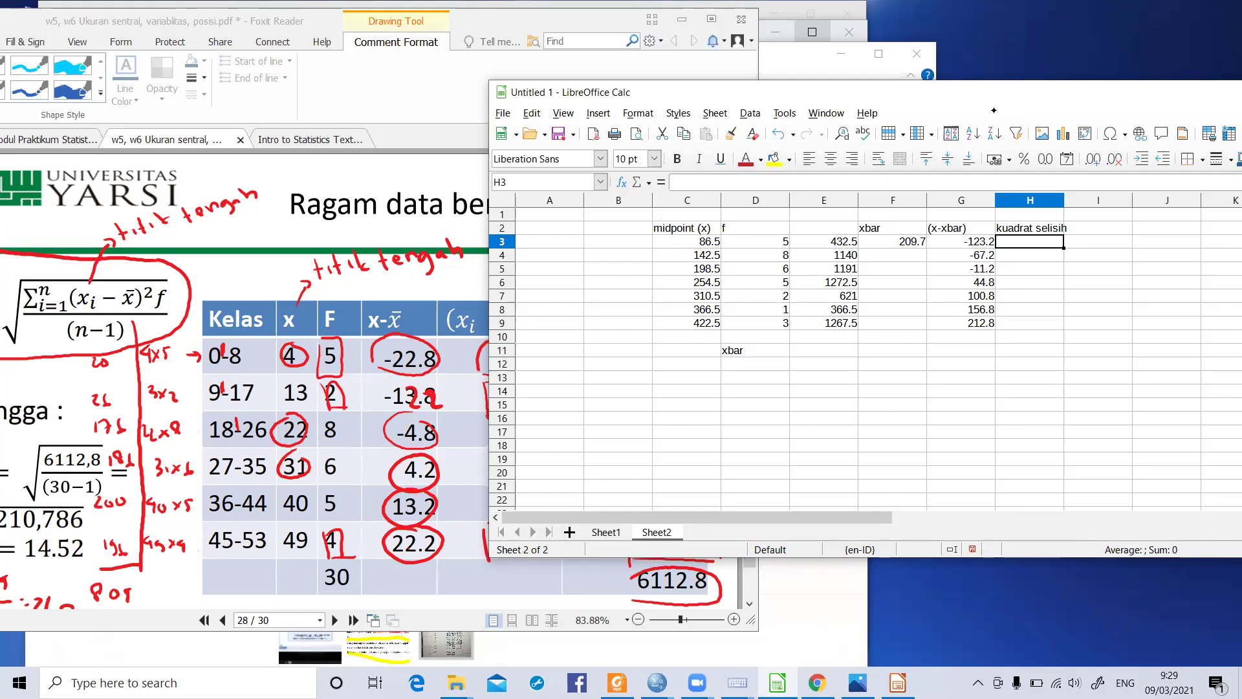
Square the difference from G3 in H3 and fill the formula down to H9.
text(=)
click(993, 242)
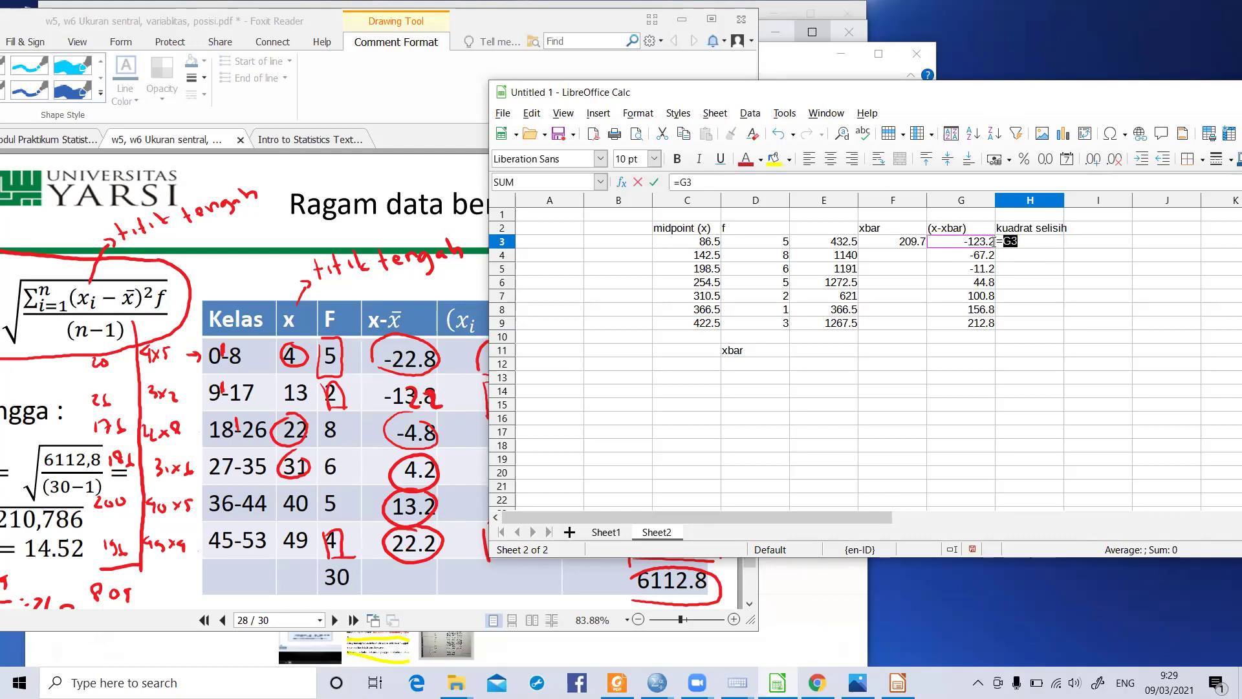
key(Right)
key(Left)
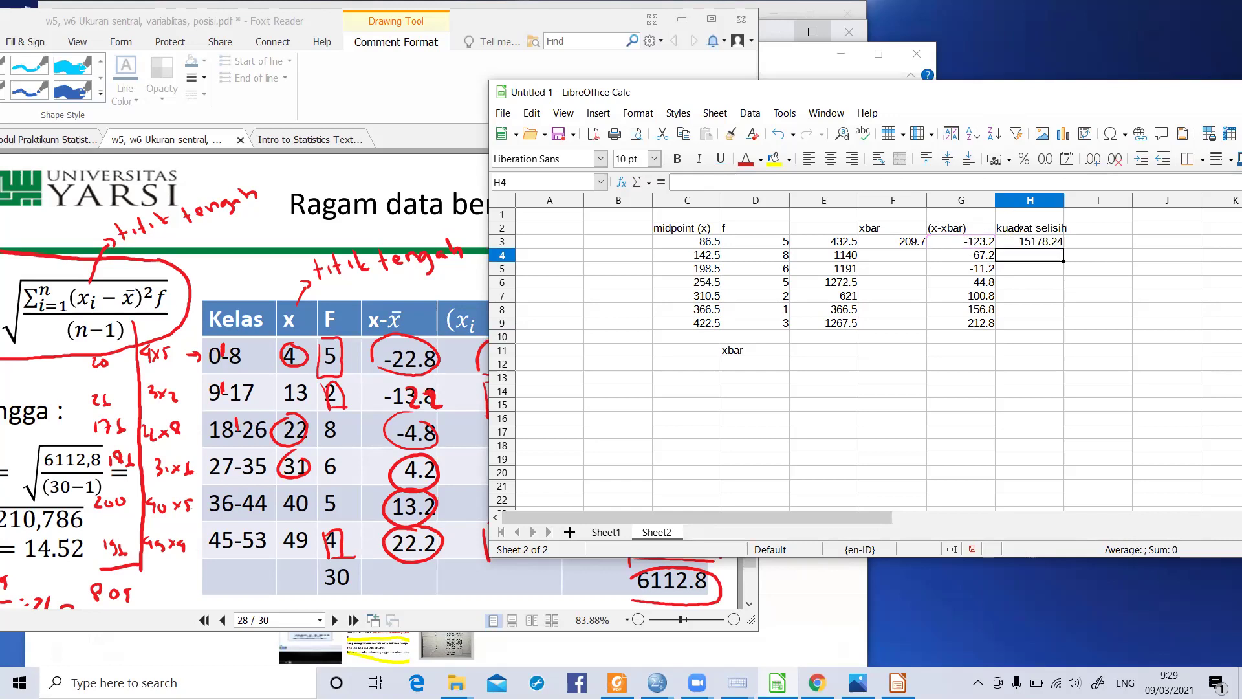
click(1048, 242)
drag(1063, 248, 1063, 329)
Label cell I2 beside the squared differences heading as "H*f".
click(1113, 229)
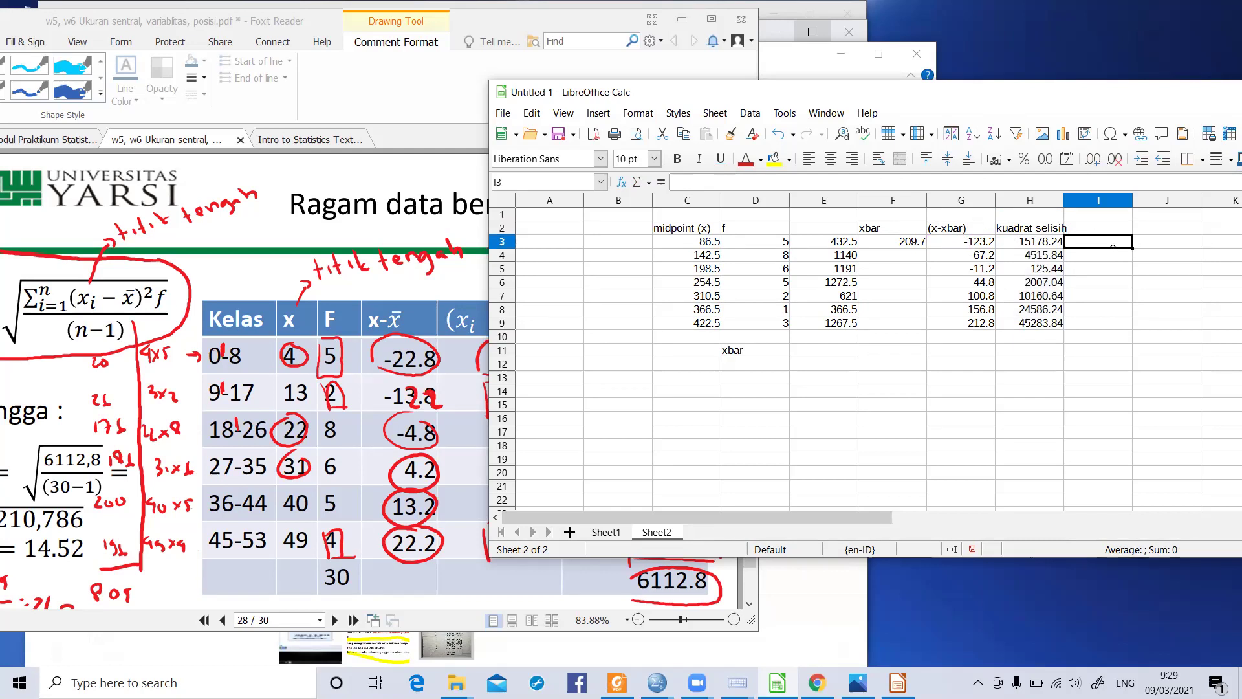
text(H*f)
key(Return)
Multiply the squared difference by the frequency in I3 with =H3*D3 and fill the formula down to I9.
text(=)
click(1048, 242)
text(*)
click(786, 242)
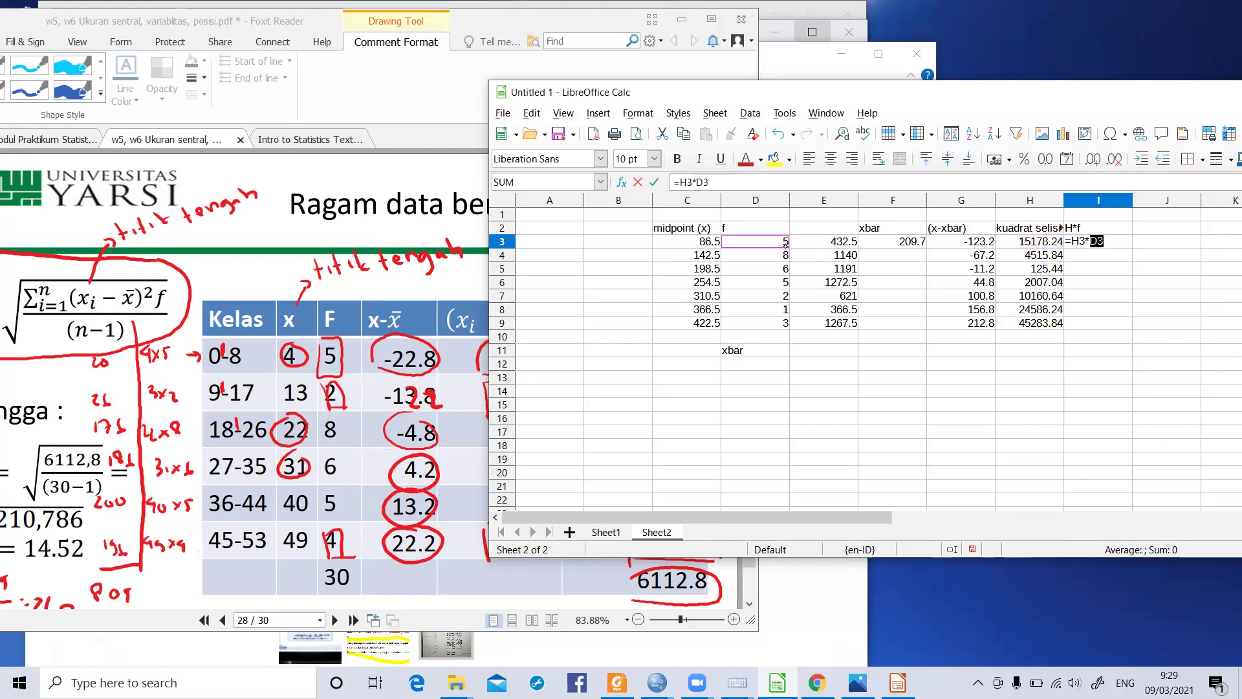
key(Return)
click(1113, 242)
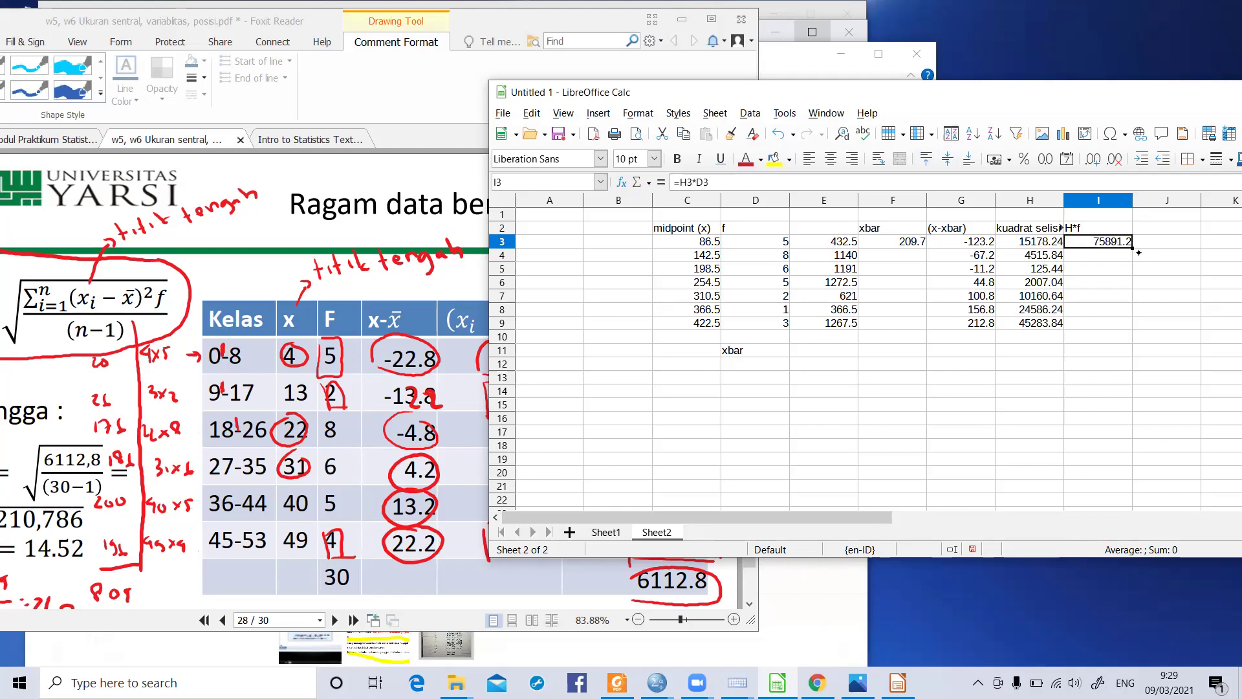
drag(1132, 248, 1129, 327)
Total the H*f products in I10 with a SUM formula over I3:I9.
click(1093, 337)
text(=sum()
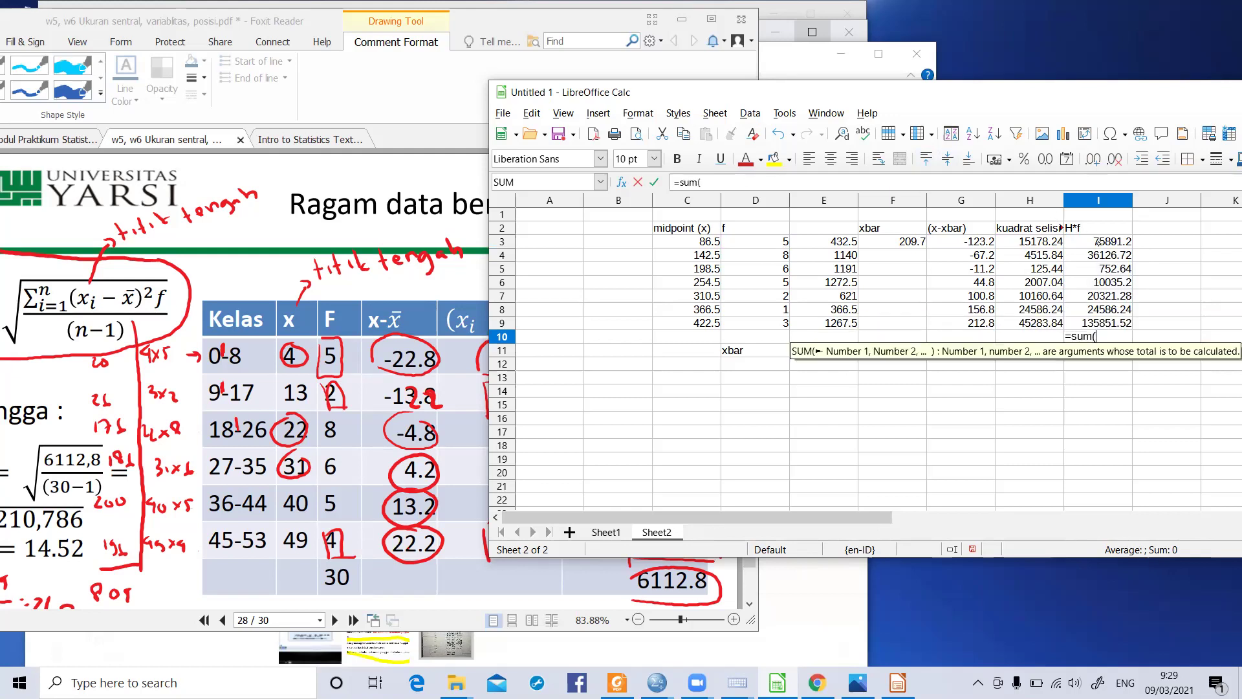
drag(1098, 242, 1099, 323)
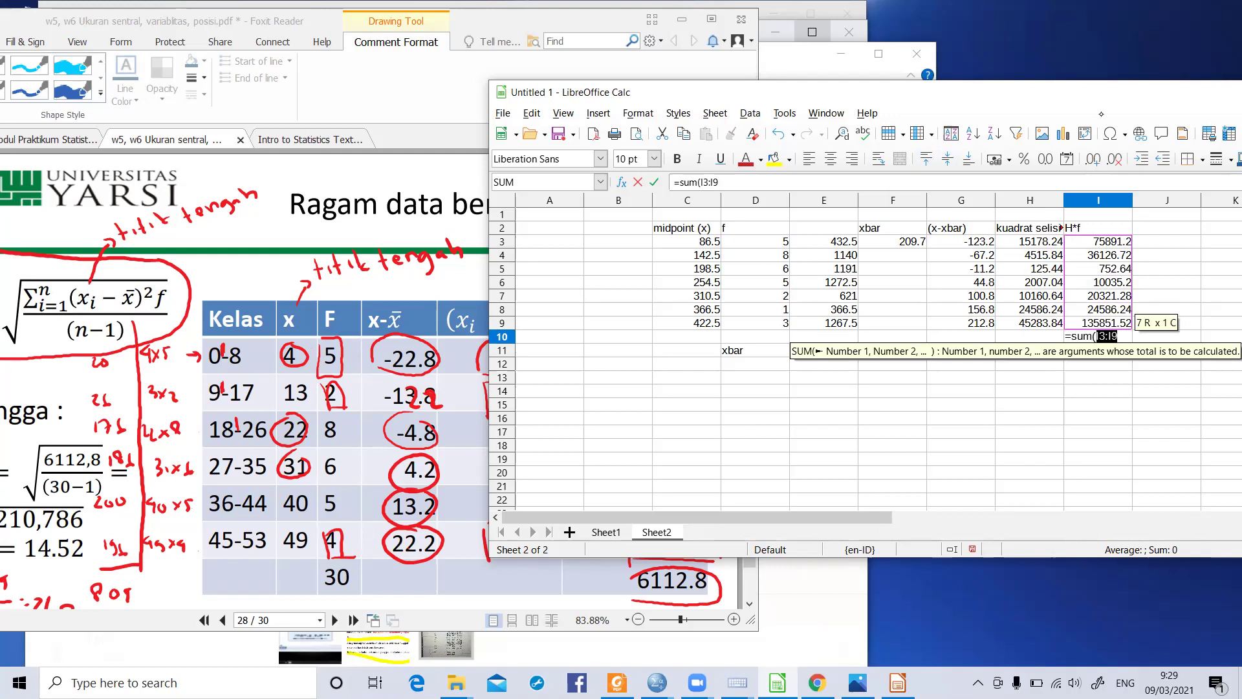
key(Return)
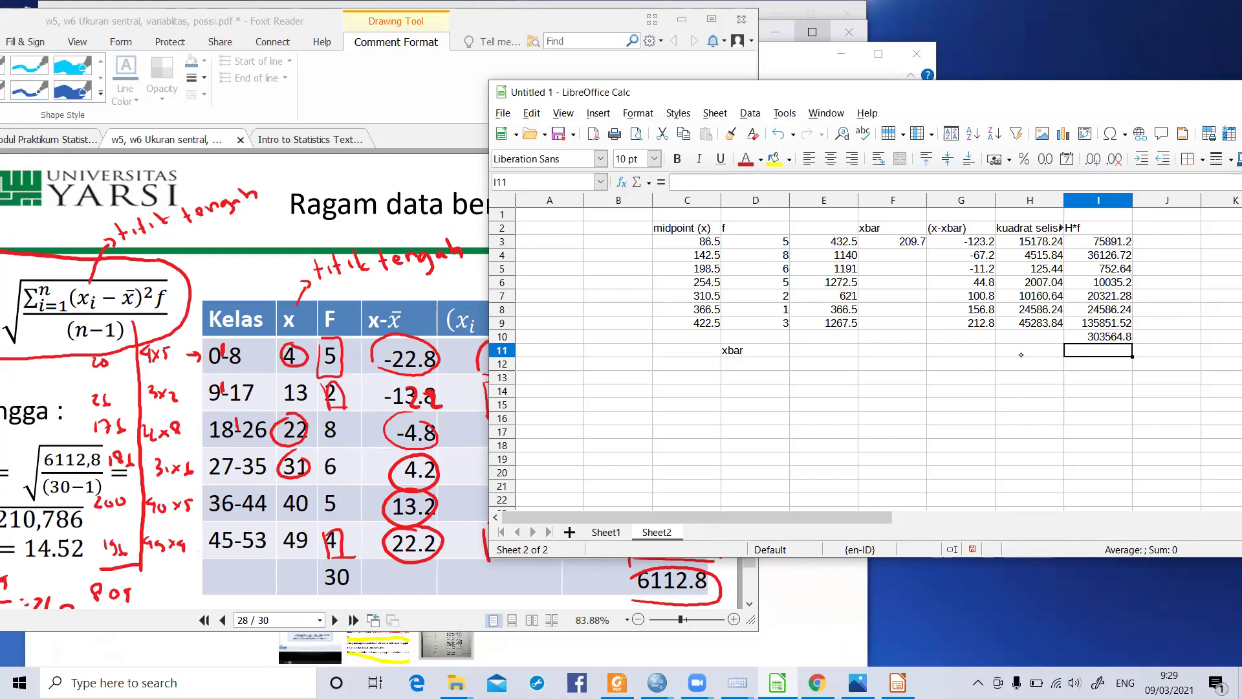
Label cell H11 below the squared differences column as "s".
click(1027, 351)
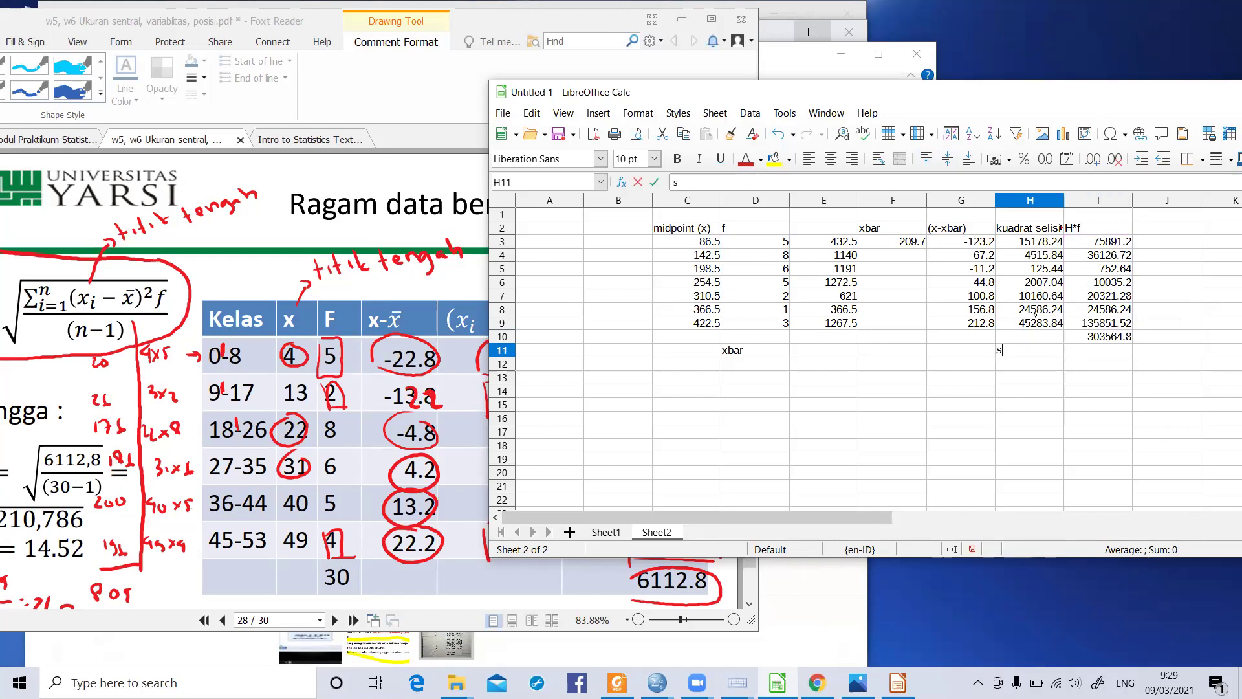
text(s)
key(Tab)
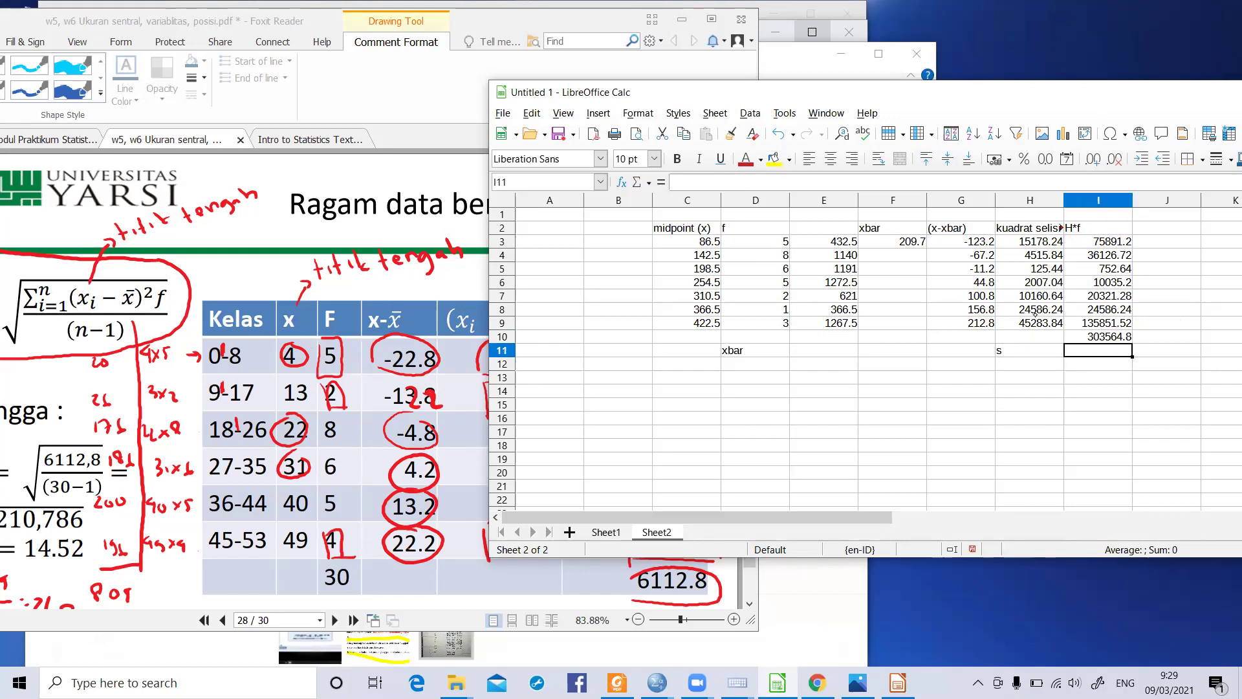
Try to calculate the variance in I11 by dividing the H*f total by (30-1).
text(=)
click(1097, 336)
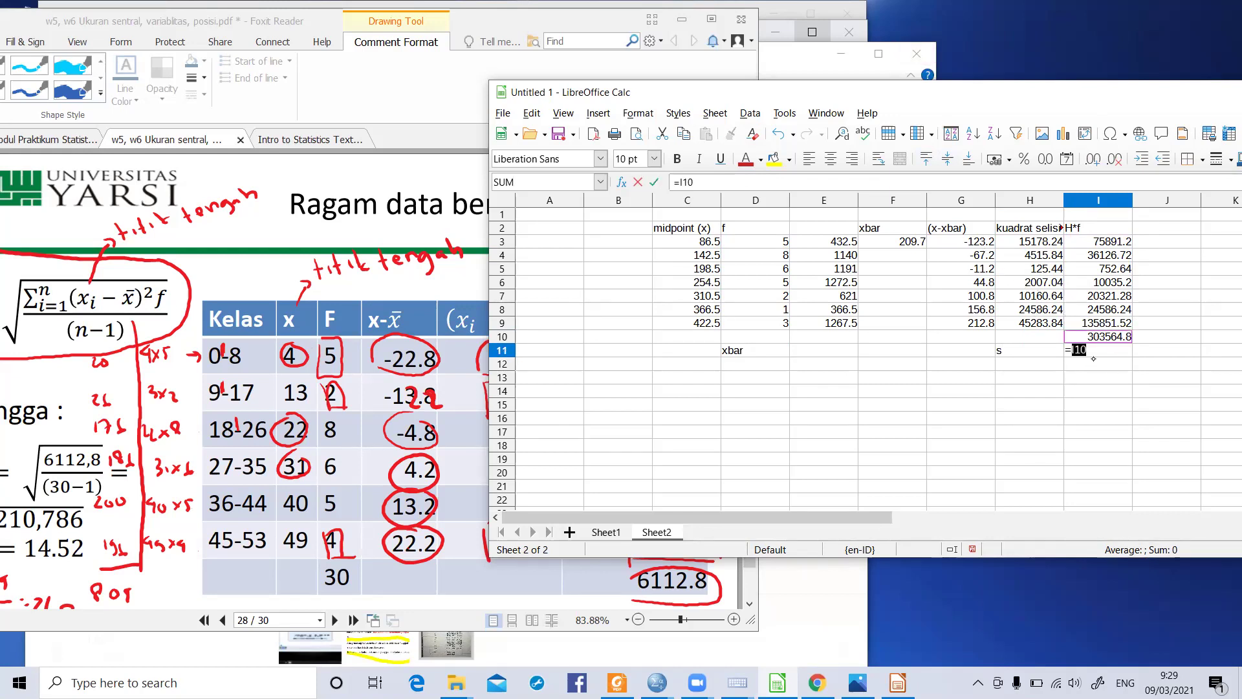
key(Right)
text(/(30-1)
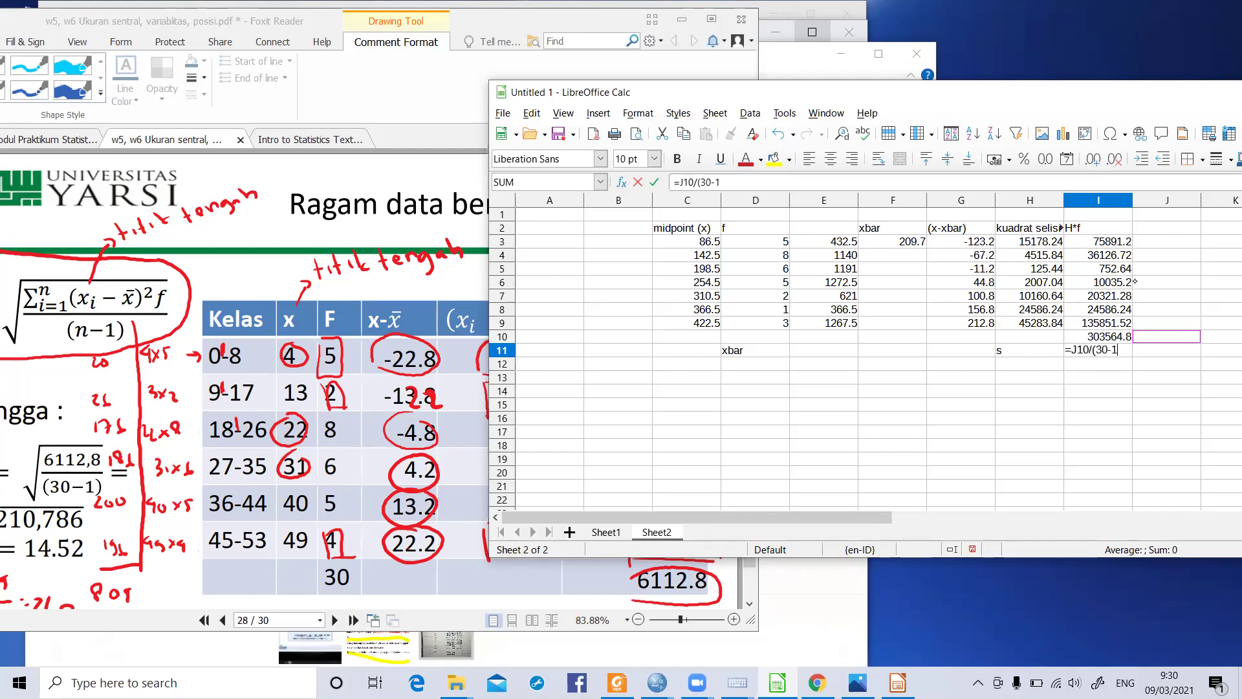
text())
key(Return)
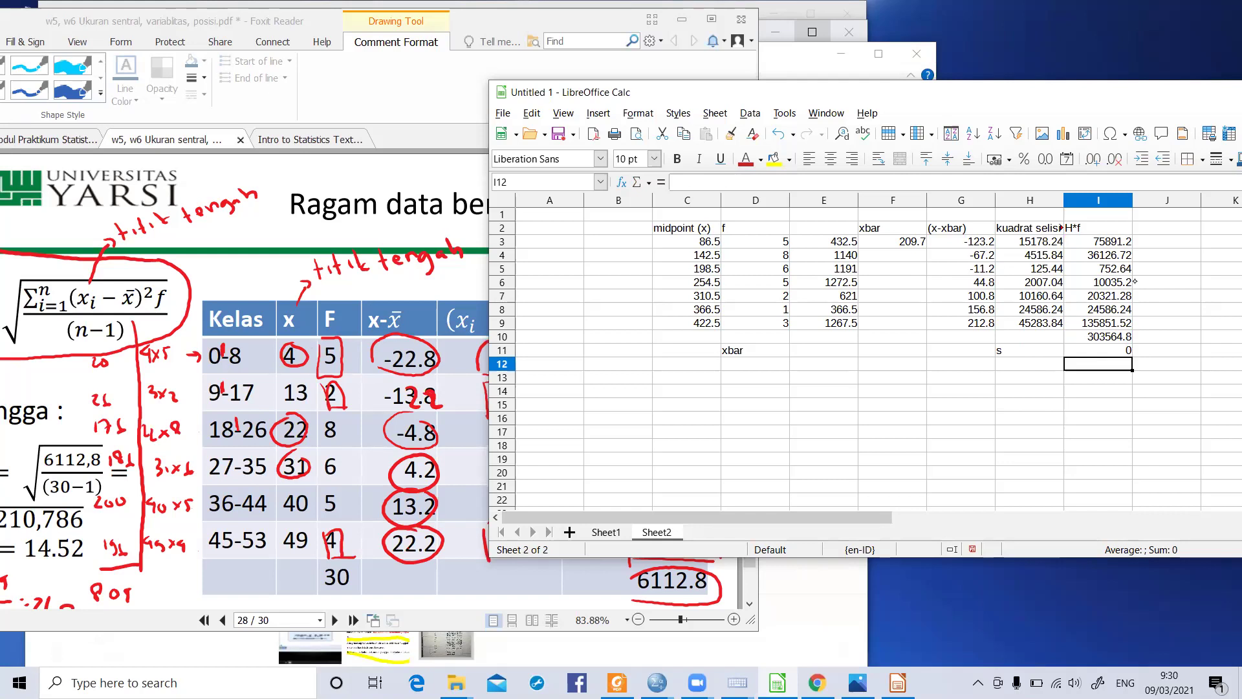
Correct the variance formula in I11 to =I10/29 so it divides the H*f total.
key(Up)
key(F2)
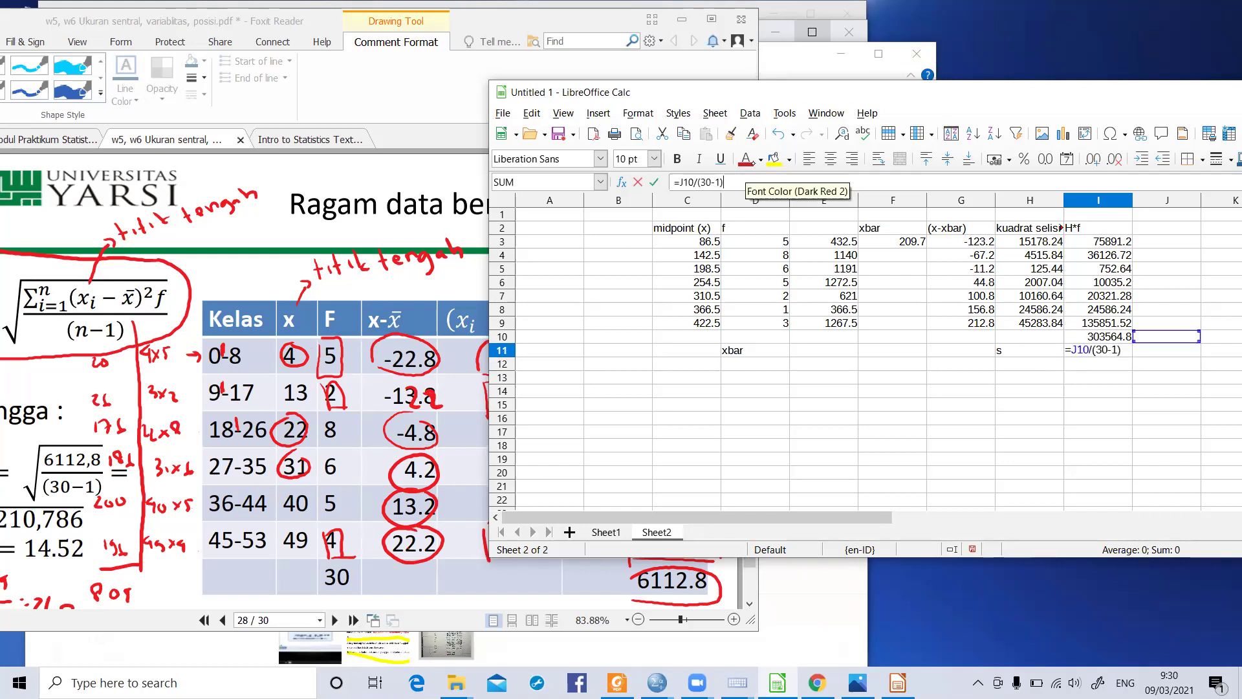
key(BackSpace)
key(BackSpace)
key(BackSpace)
key(BackSpace)
key(BackSpace)
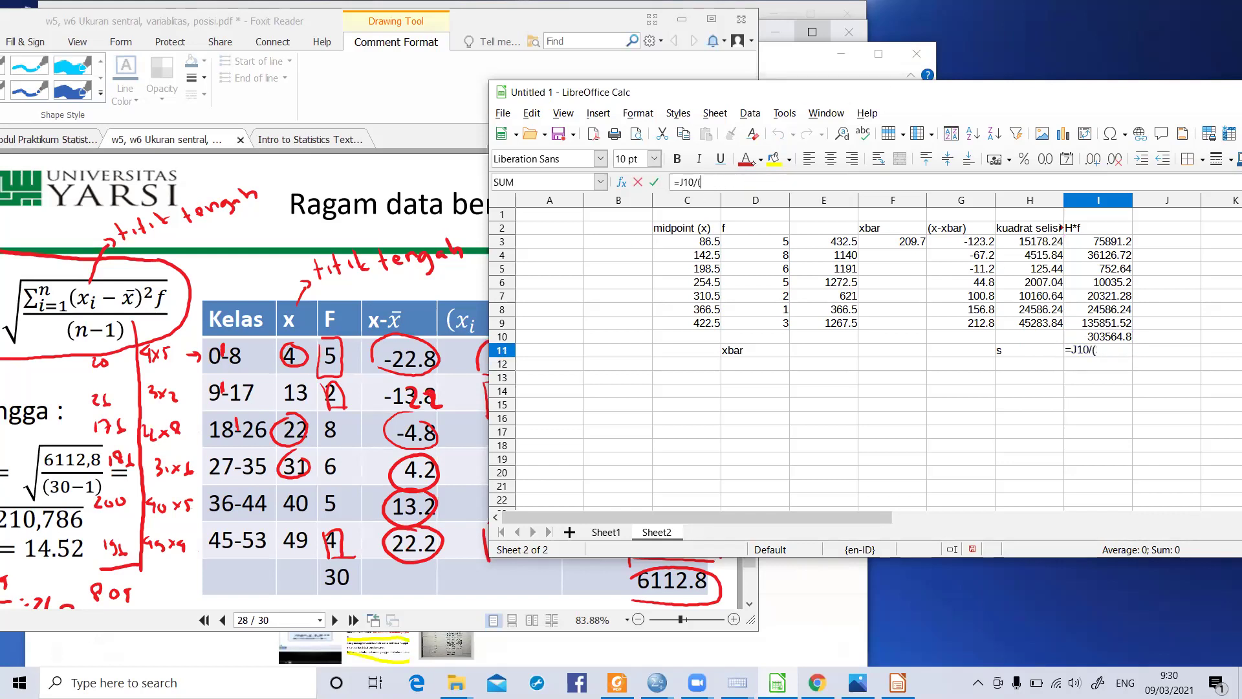
key(BackSpace)
text(29)
click(695, 176)
key(BackSpace)
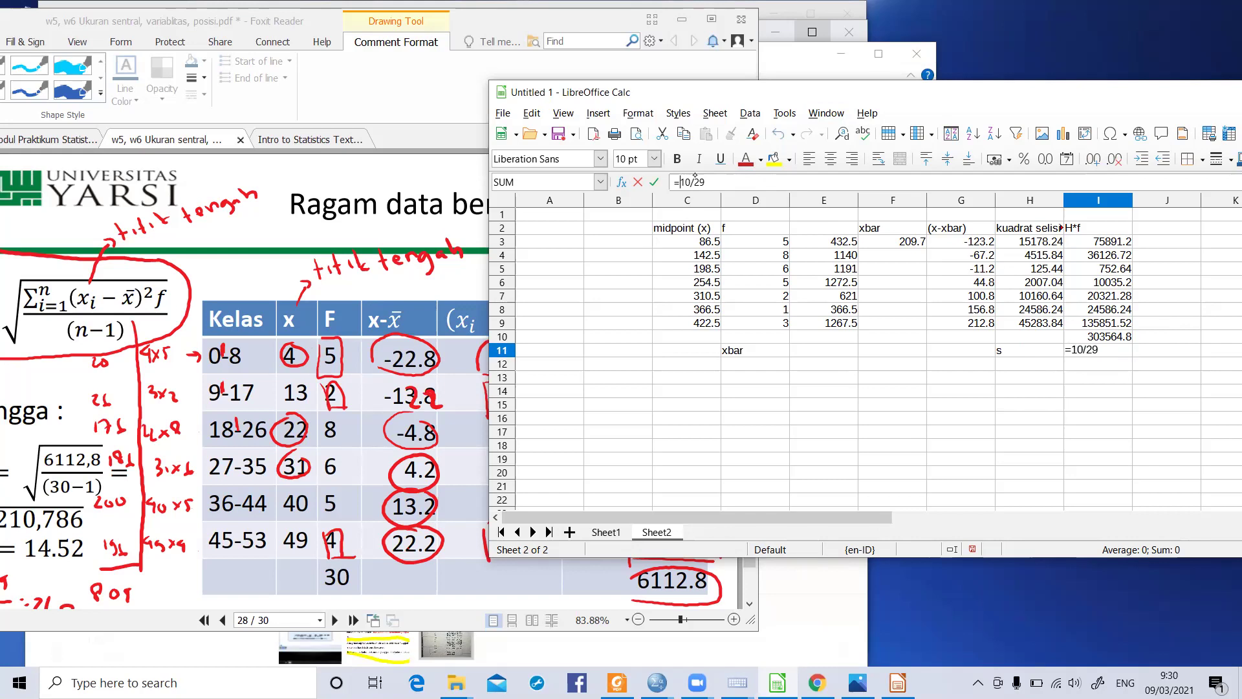
text(I)
click(695, 178)
key(BackSpace)
key(BackSpace)
key(BackSpace)
click(1112, 337)
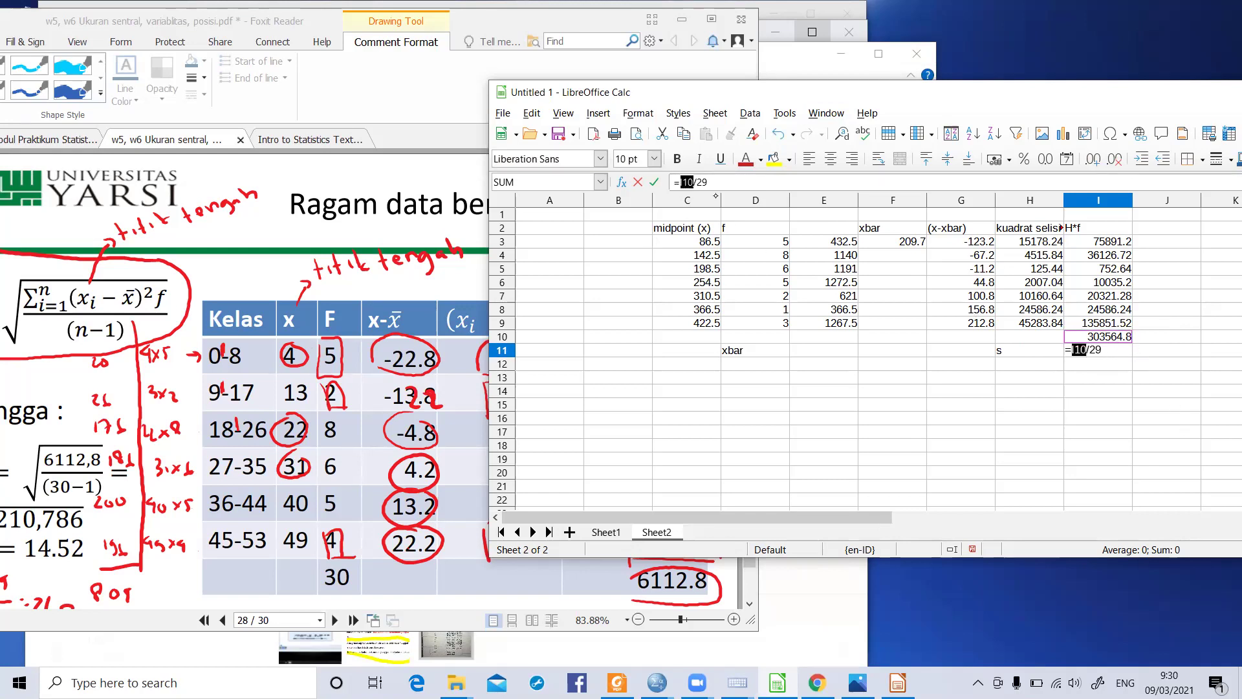
key(Return)
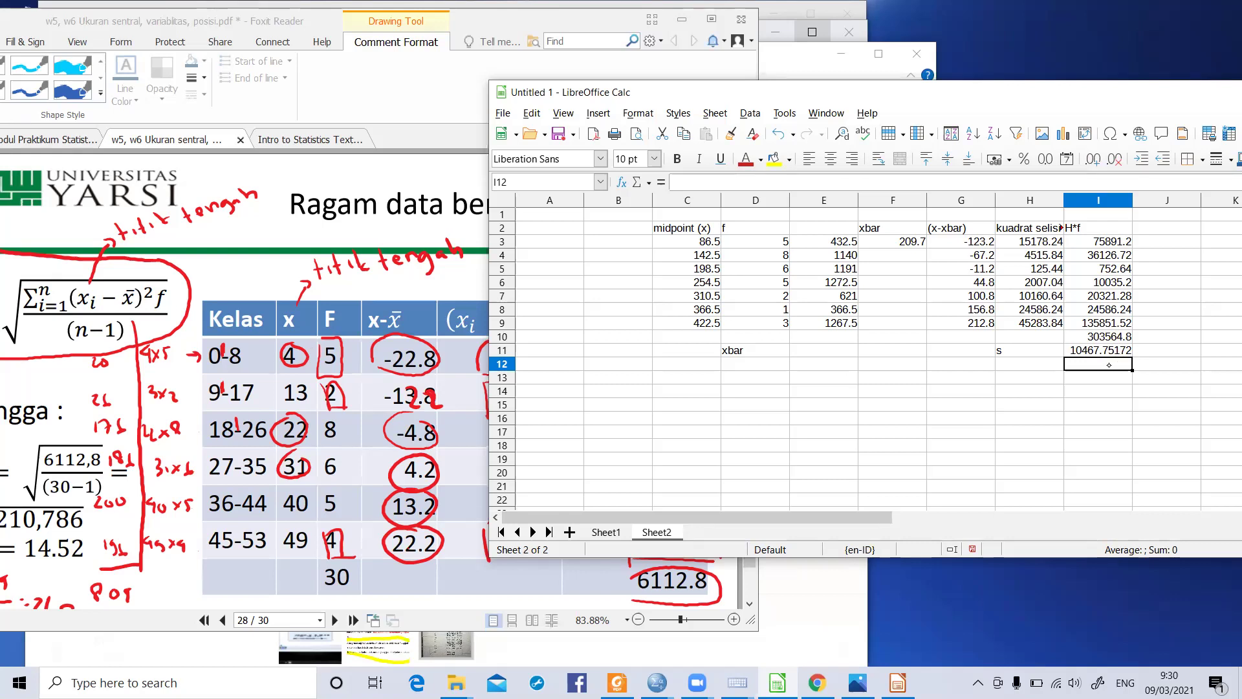
Change the label in H11 beside the variance to "S^2 (ragam)".
click(1013, 361)
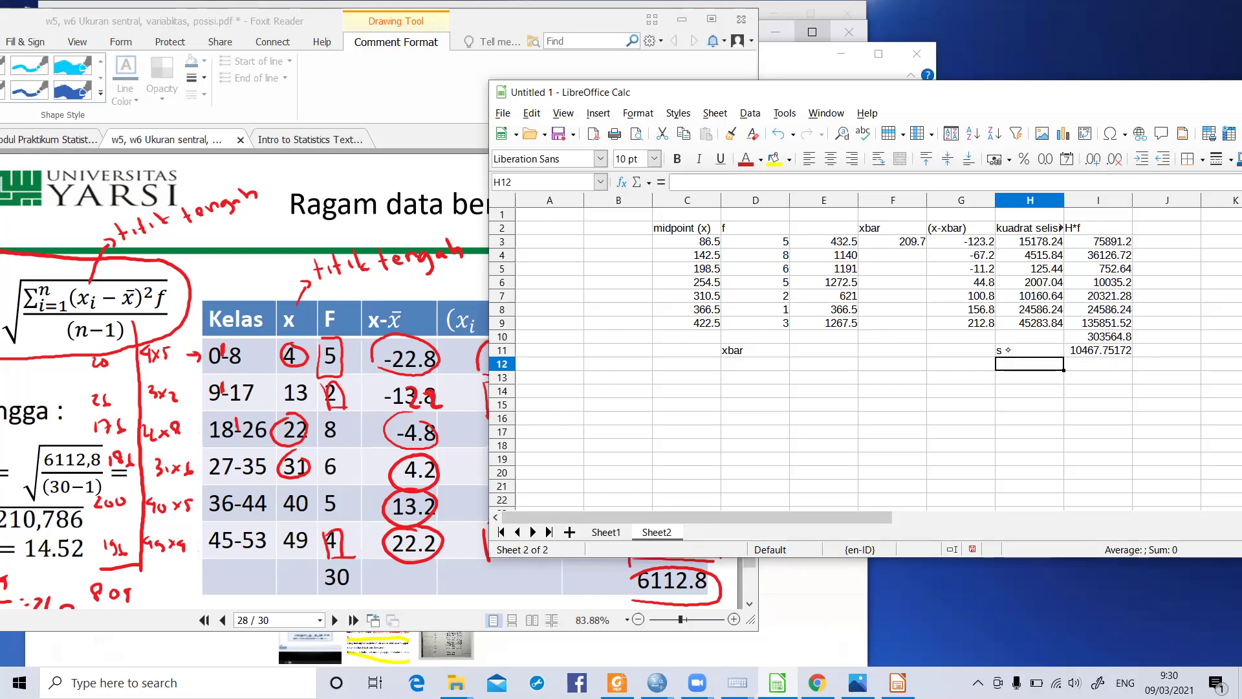
click(1010, 349)
key(F2)
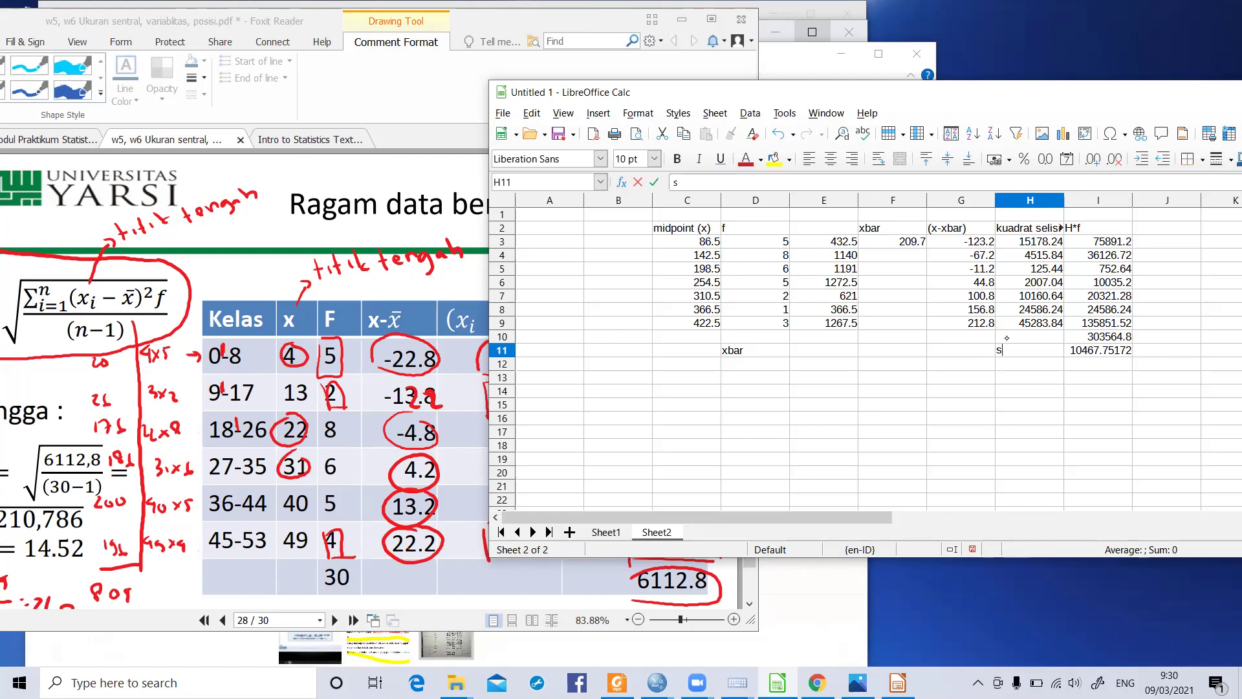
text(^11)
key(BackSpace)
key(BackSpace)
text(2 (ragam))
key(Return)
Label cell H12 below the variance label as "simpangan baku (s)".
text(si)
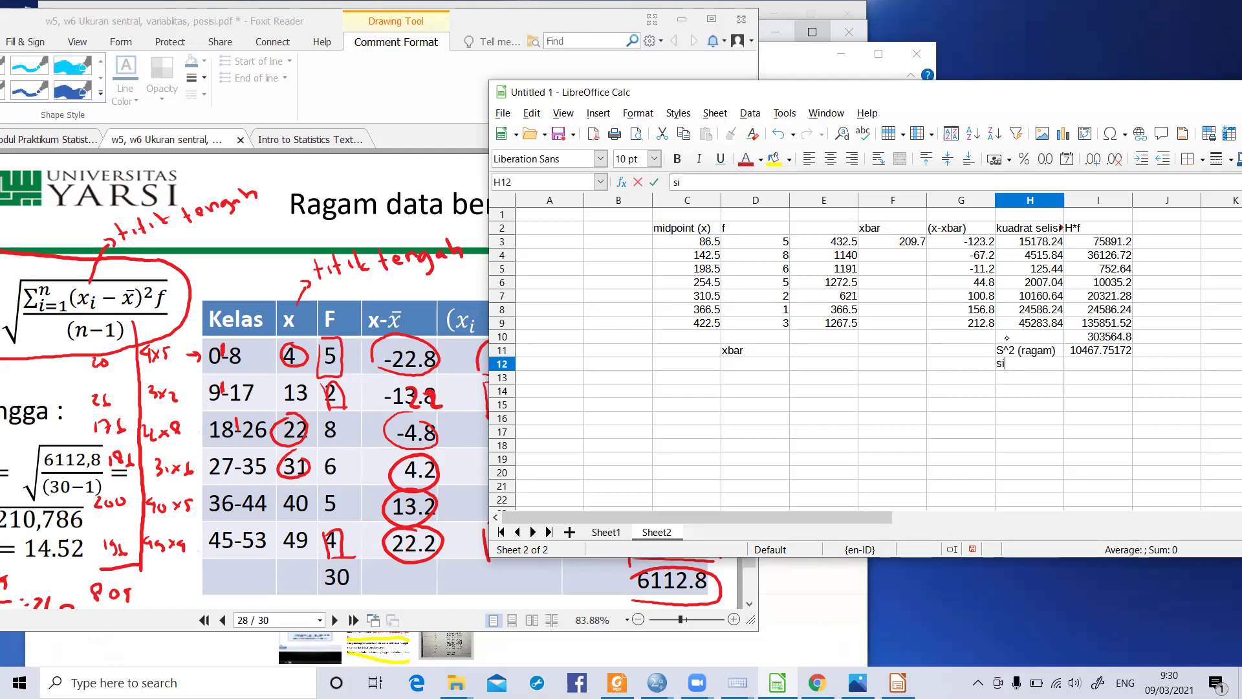
text(mpangan baku (s))
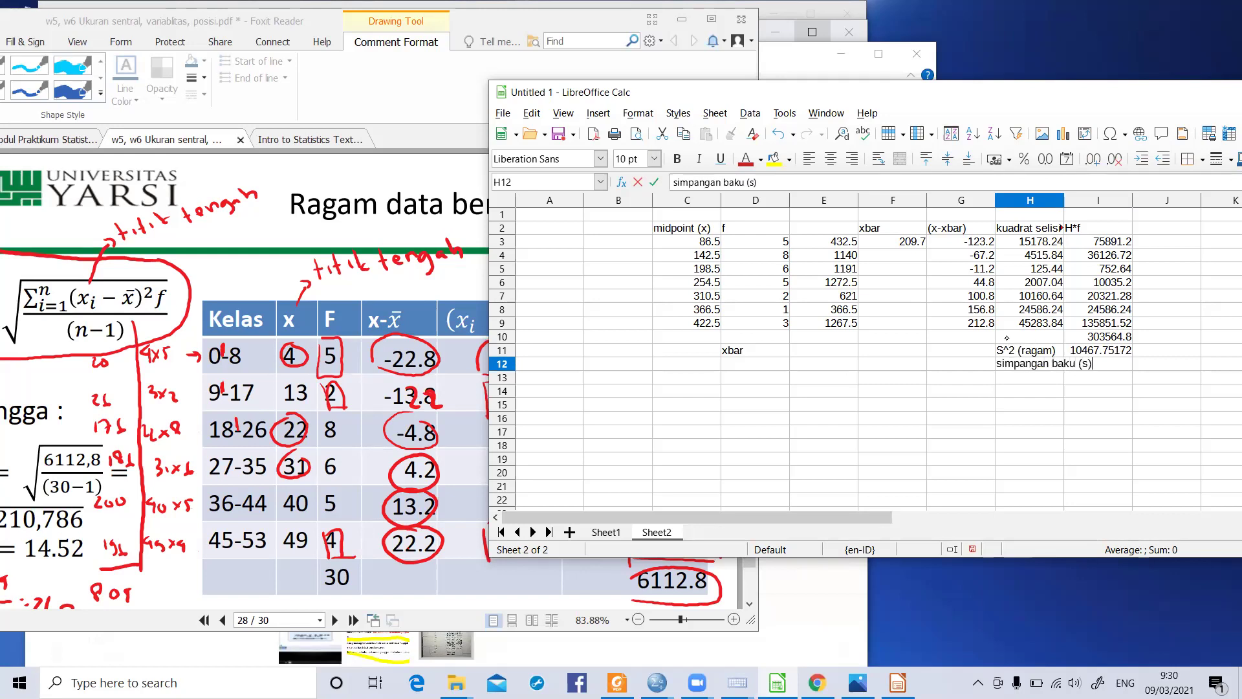
key(Return)
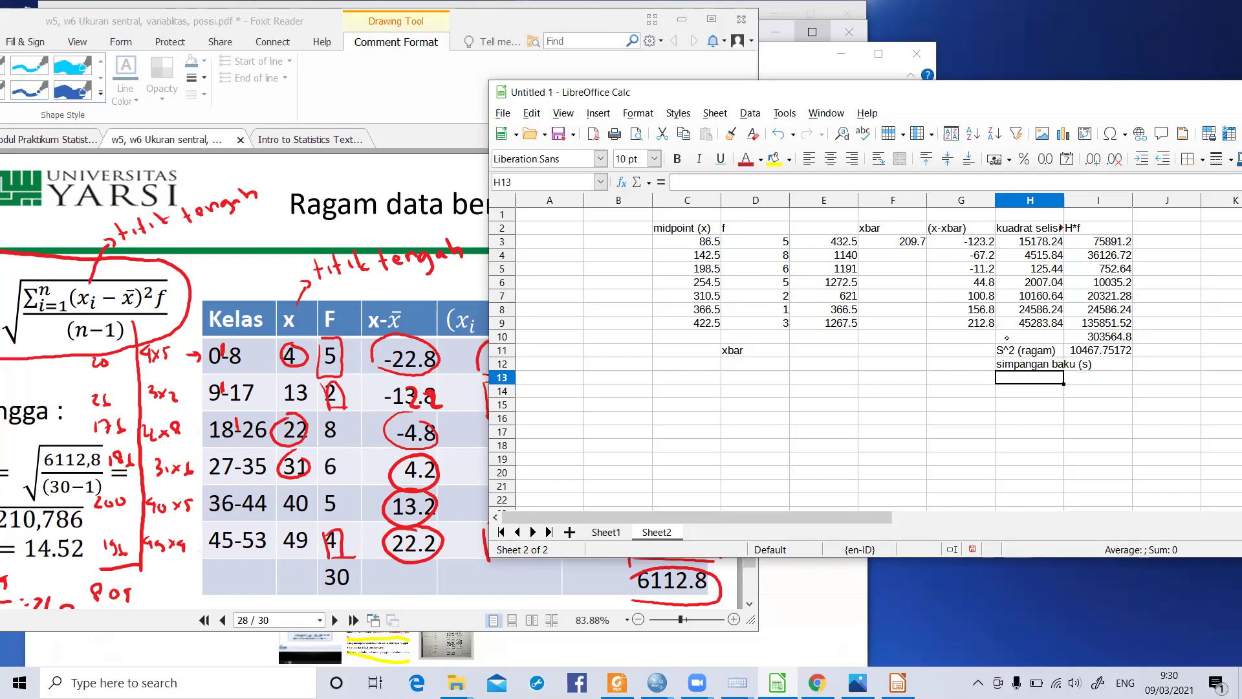
Calculate the standard deviation in H13 with =SQRT(I11) and check the entered formula.
text(=sqrt)
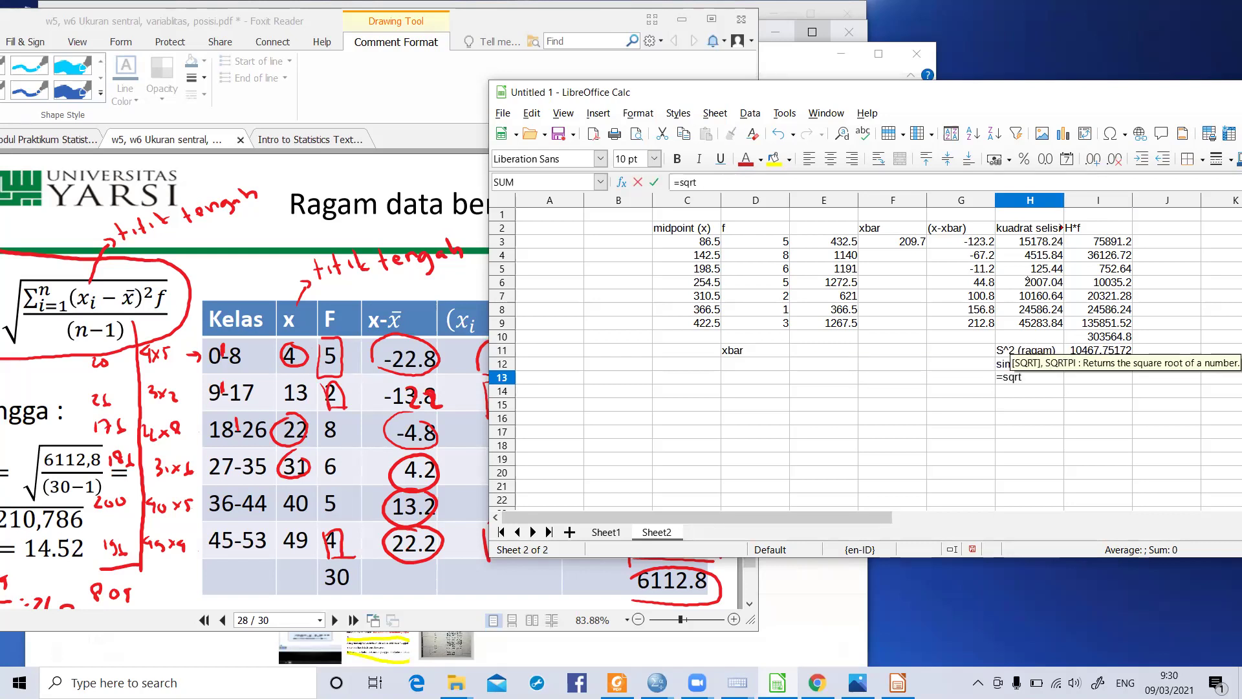
text(()
click(1096, 349)
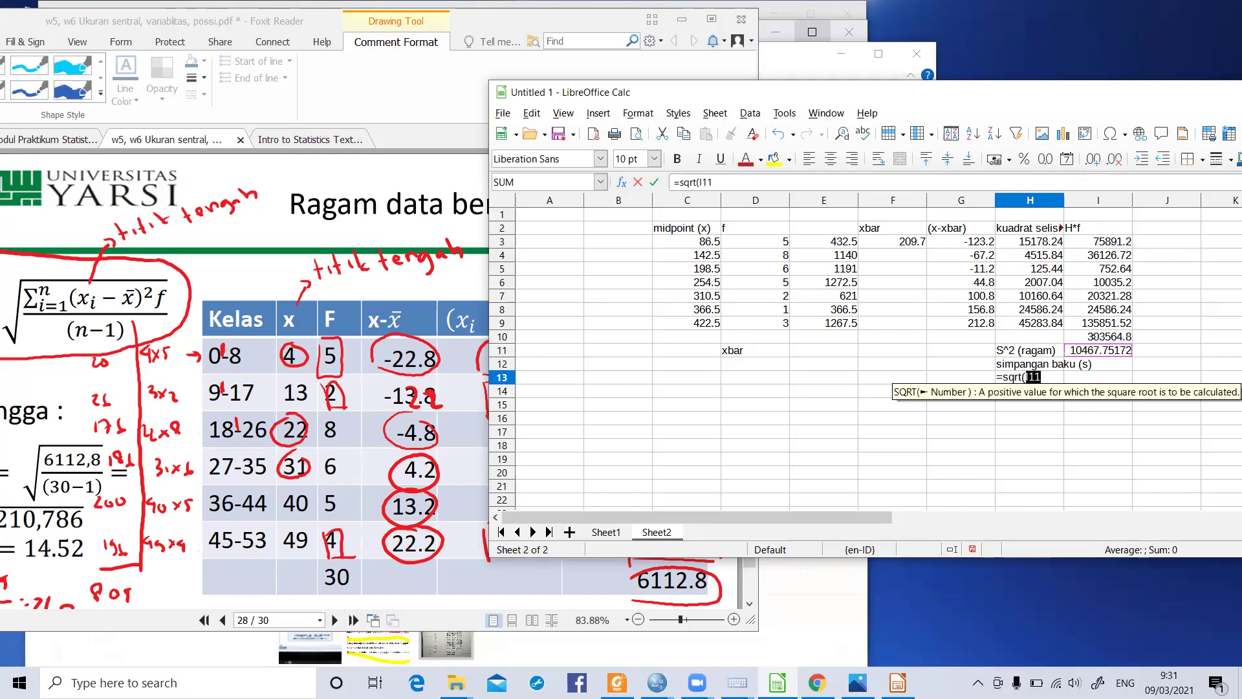
text())
key(Return)
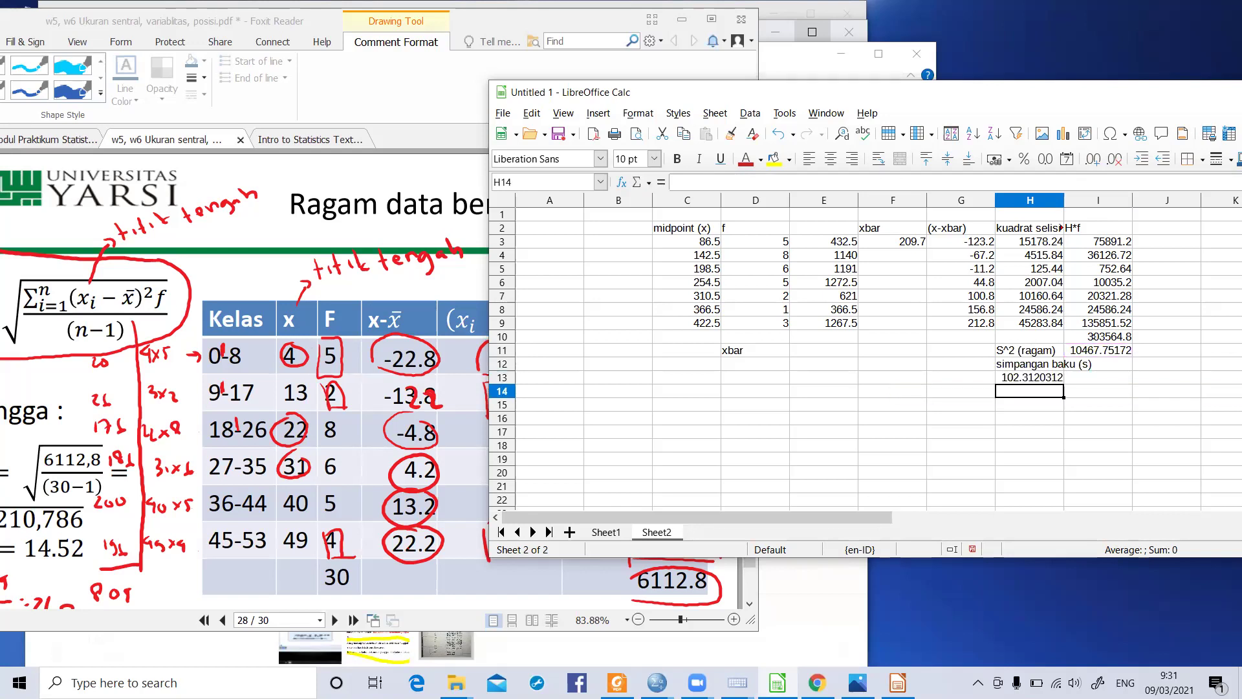
click(1026, 377)
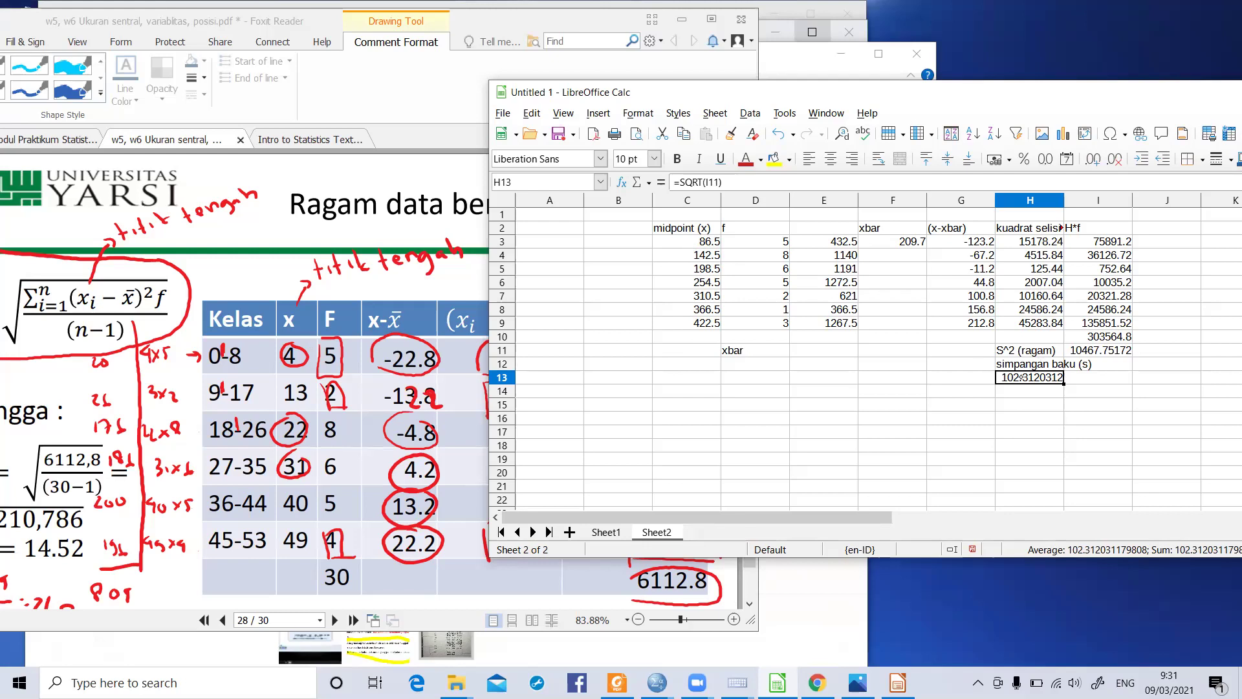
key(Return)
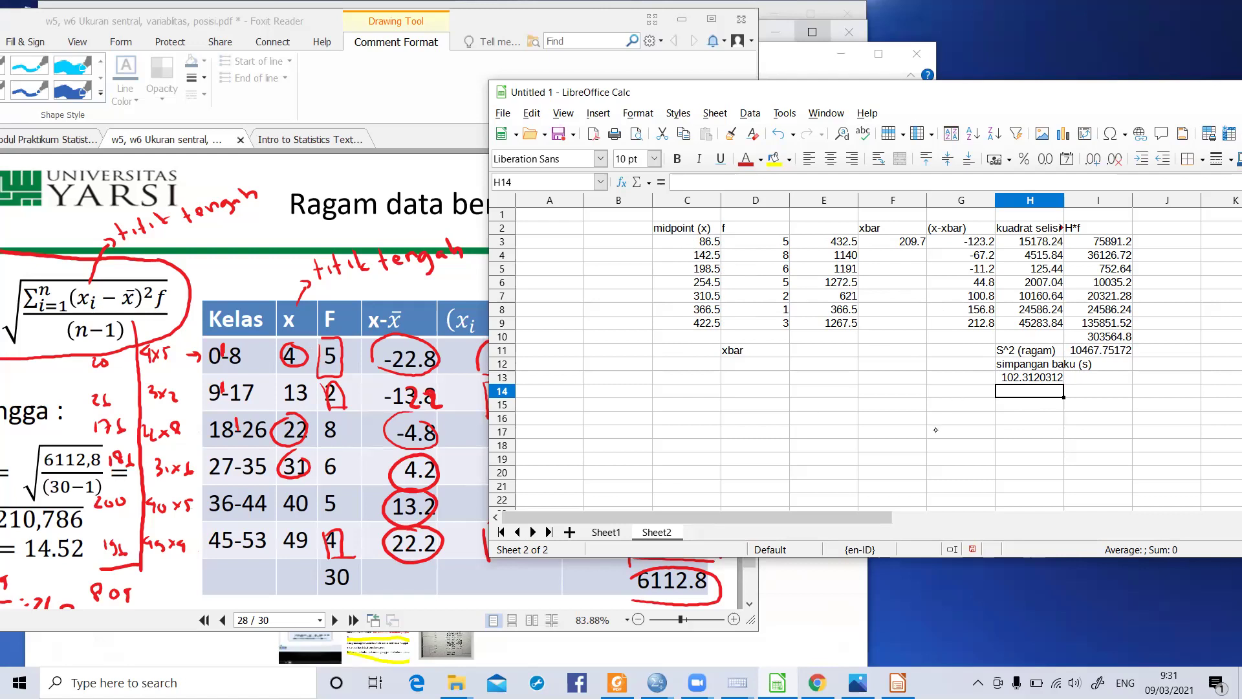
Review the xbar formula in F3 and the variance and standard deviation cells below the squared differences.
key(Left)
key(Down)
key(Left)
key(Down)
key(Down)
key(Down)
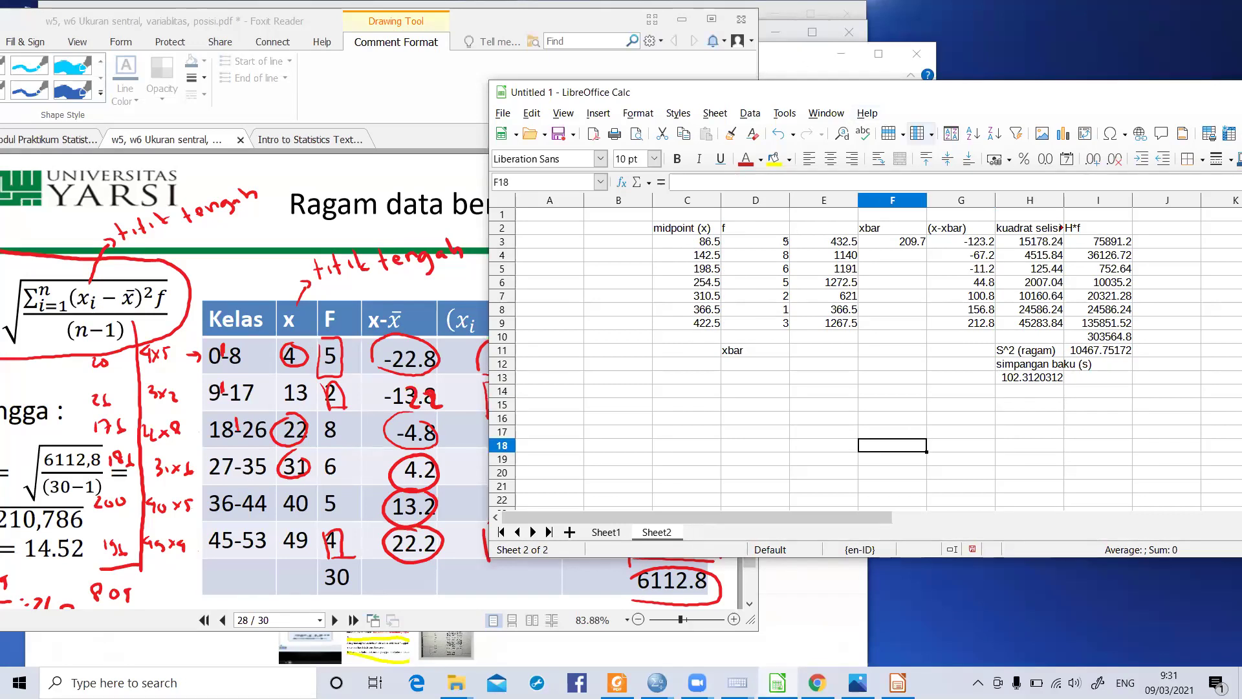
click(877, 226)
click(899, 241)
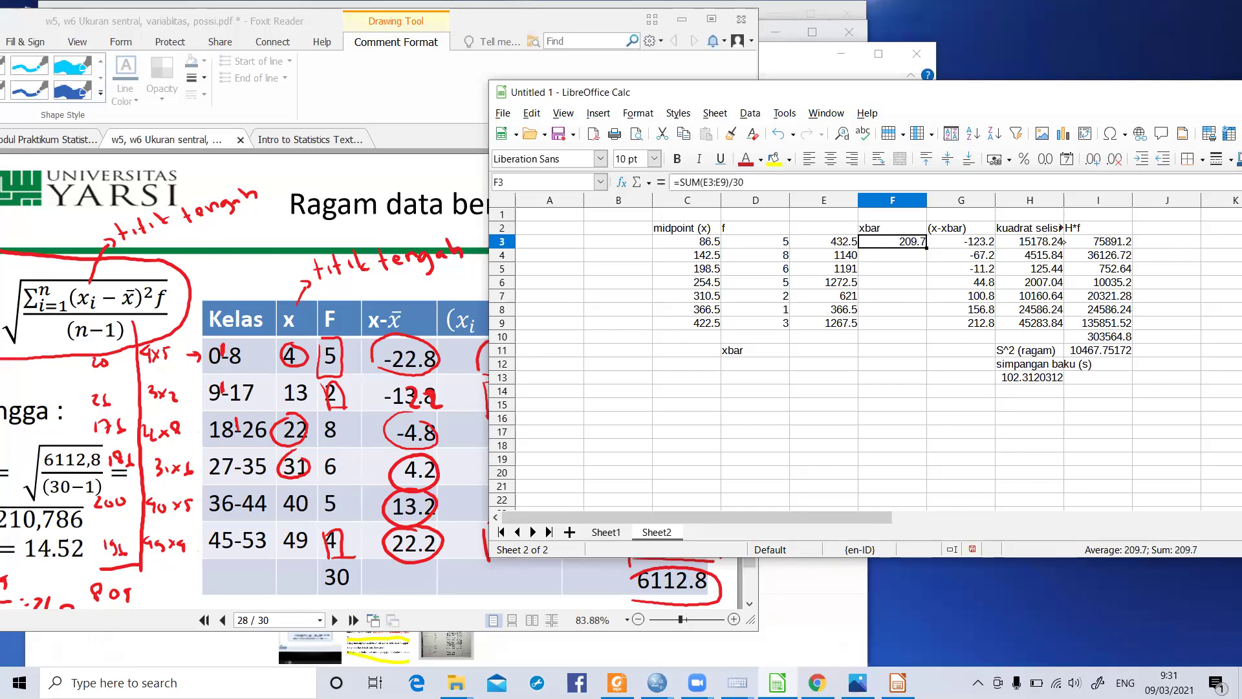
click(1035, 349)
key(Down)
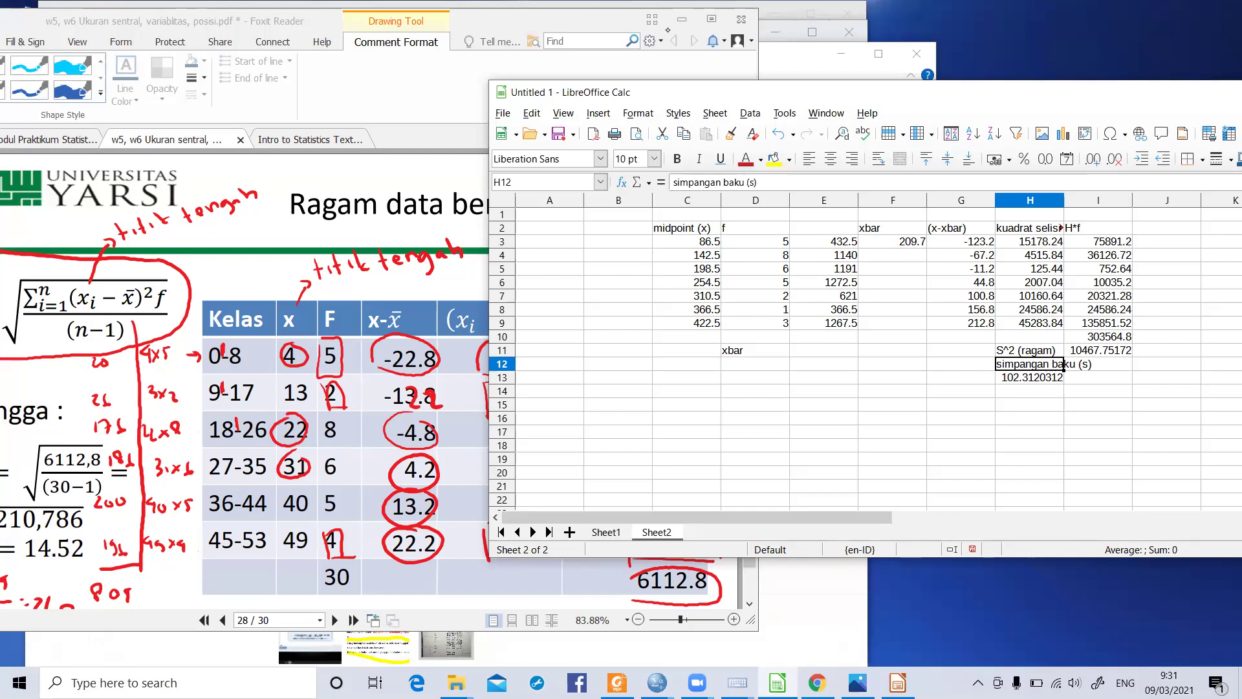
Compare the GPS navigator frequency table in the textbook PDF and the grouped variance slide with the standard deviation in H13.
click(335, 140)
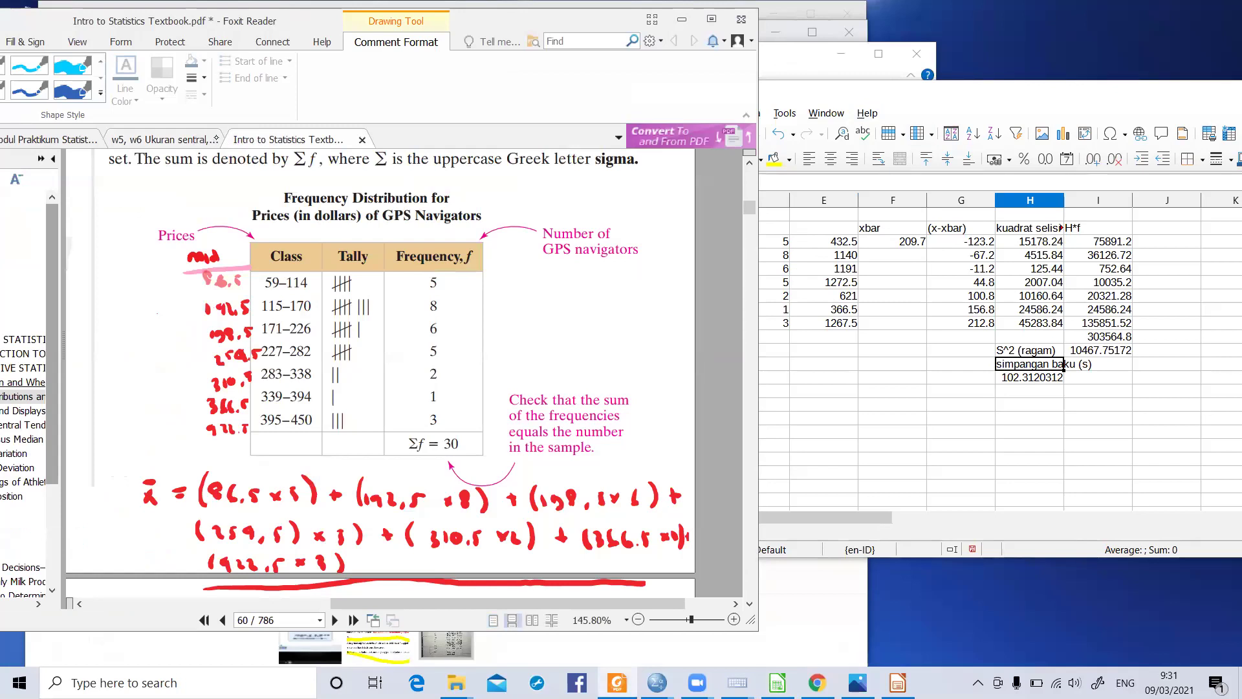
key(ctrl+shift+Tab)
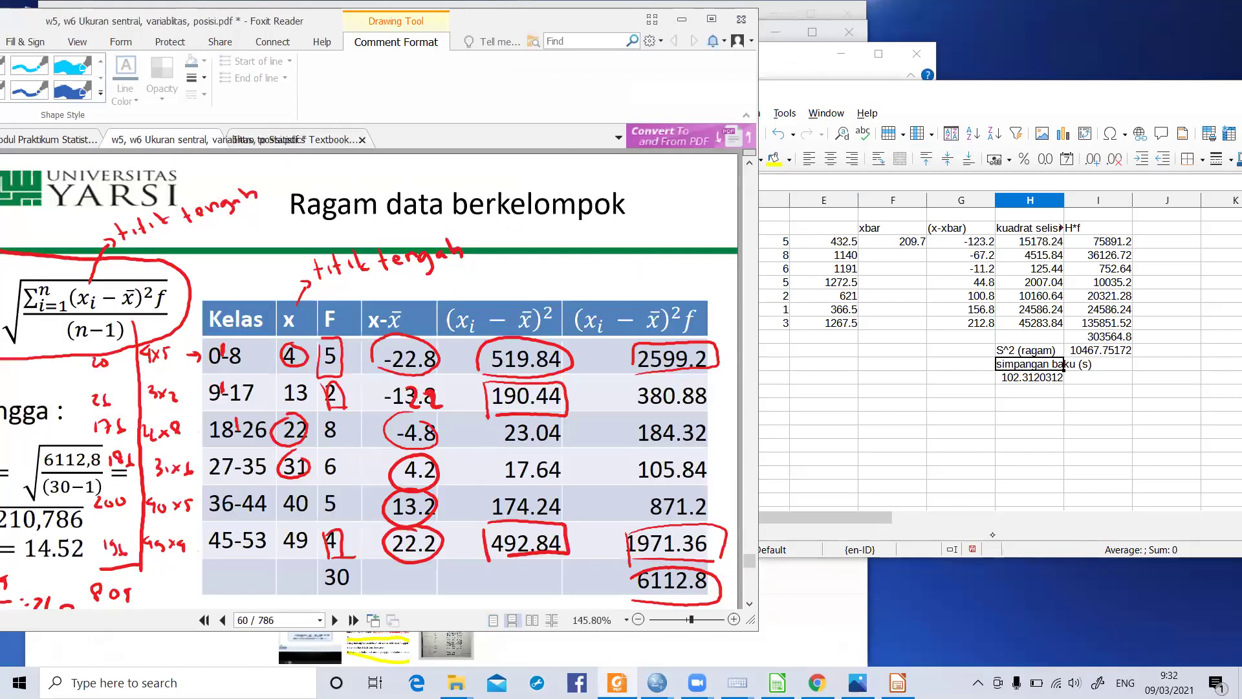
click(883, 448)
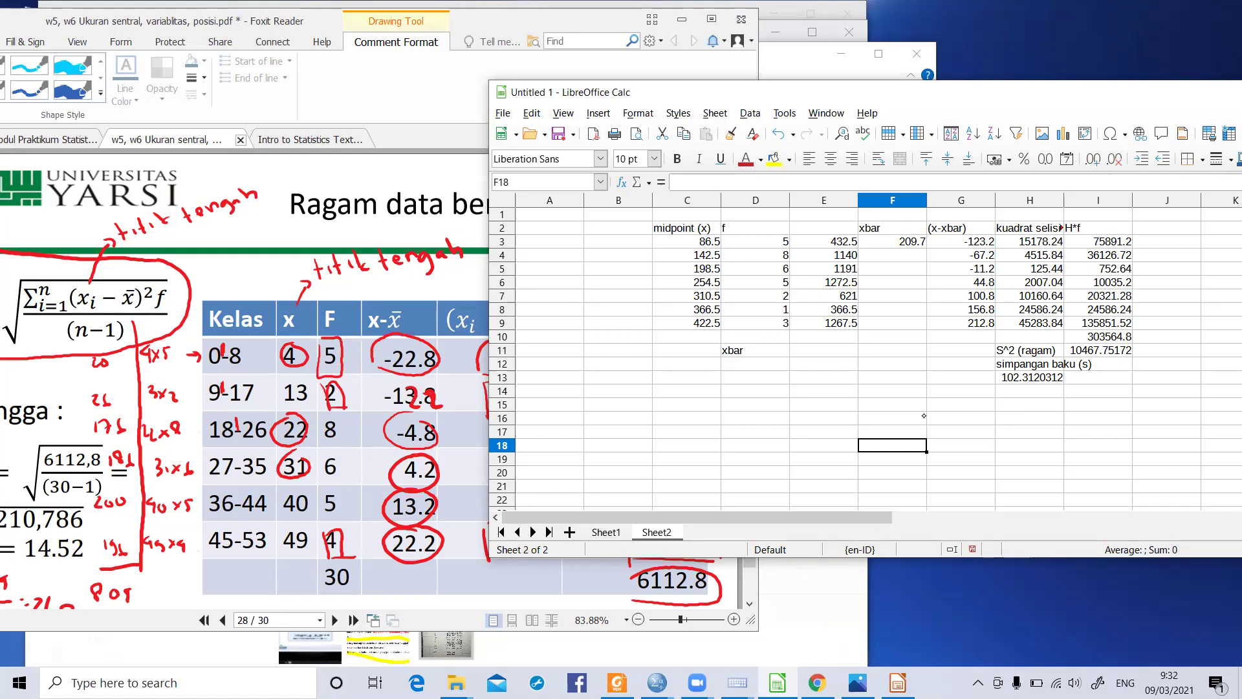
click(1047, 381)
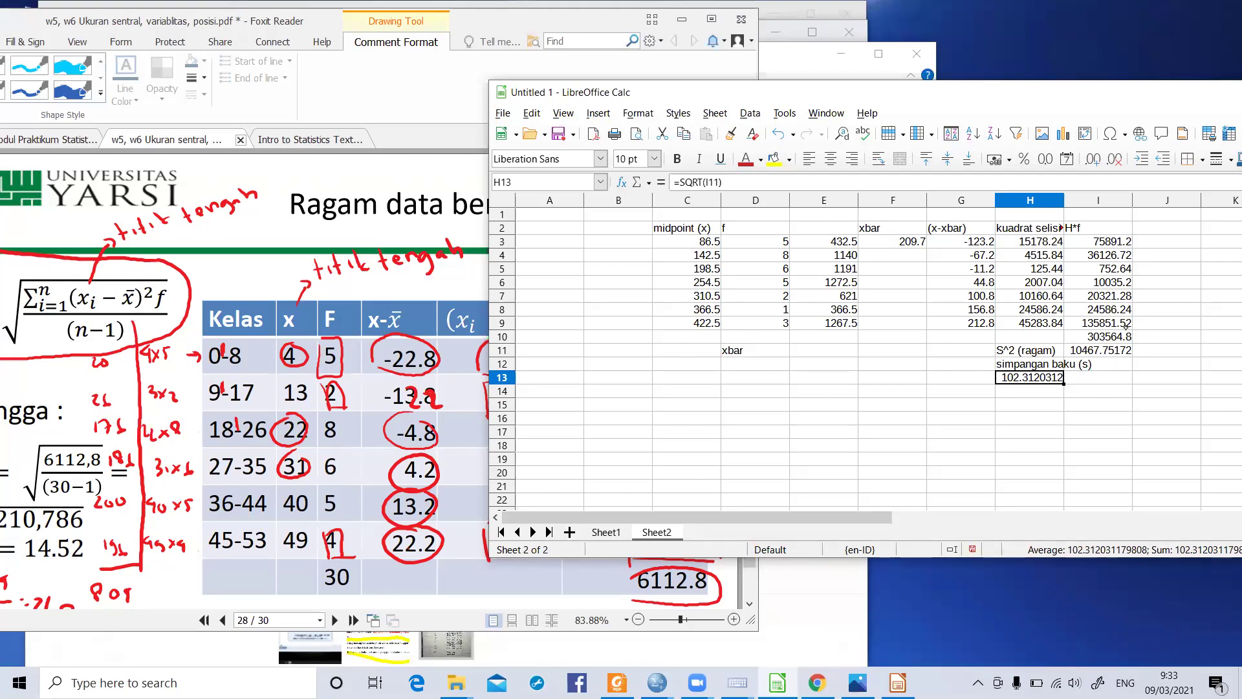
Switch to Foxit Reader and look through the remaining lecture slides, the Latihan exercise and the opening Ukuran Posisi slides.
click(482, 194)
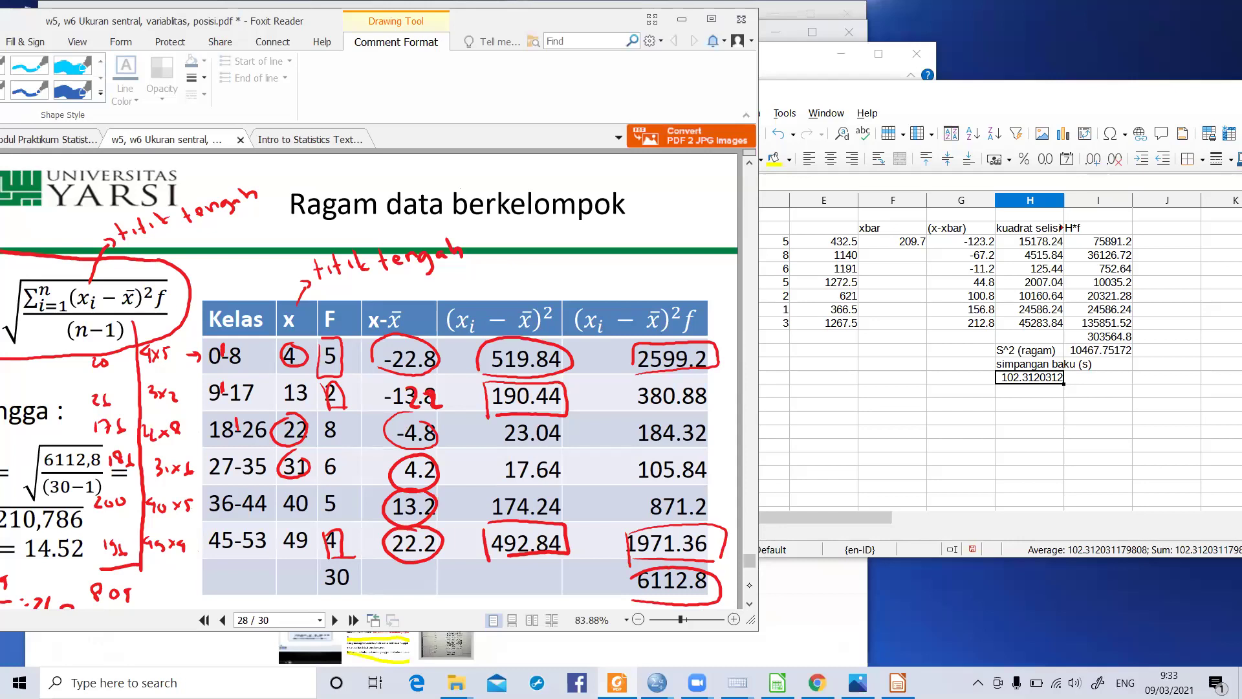
scroll(749, 585, down, 1)
scroll(693, 565, down, 2)
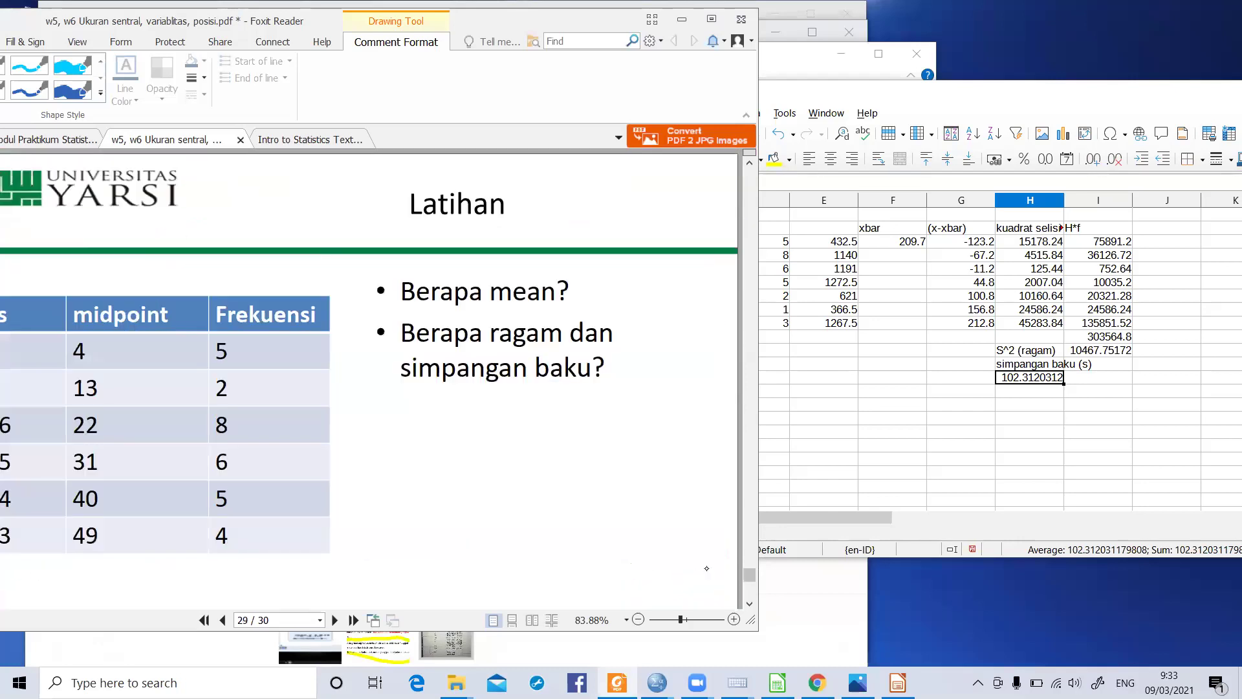
scroll(744, 579, down, 3)
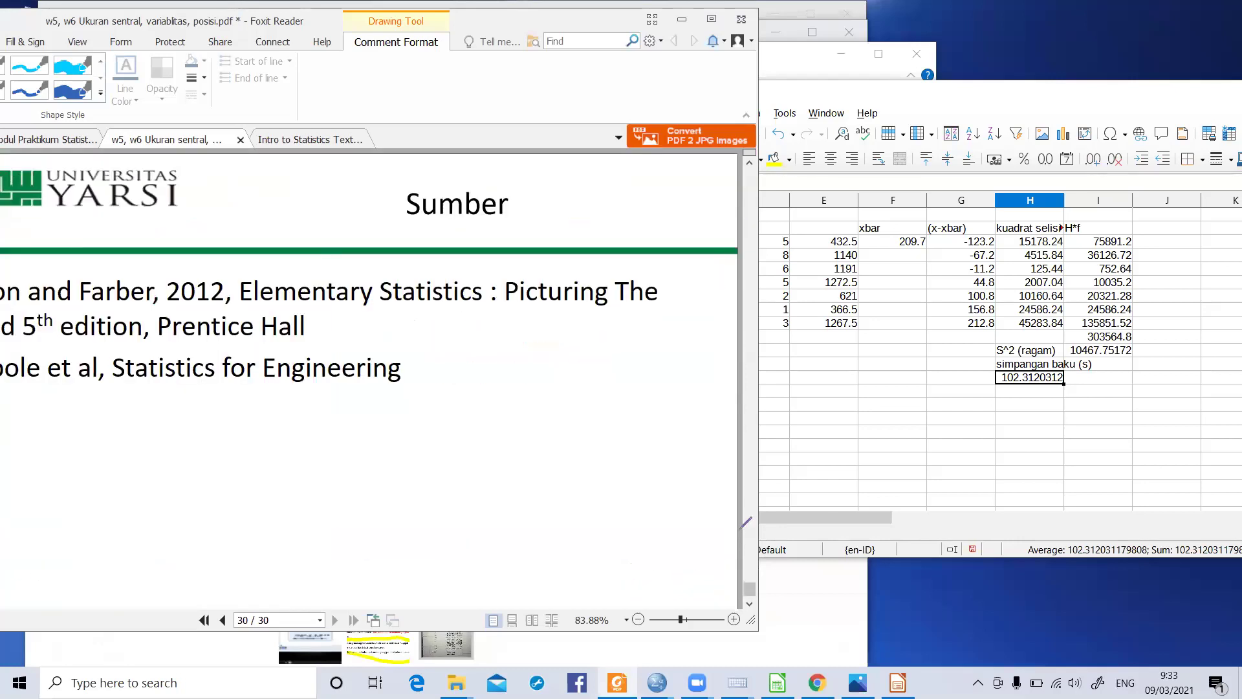
drag(749, 587, 716, 160)
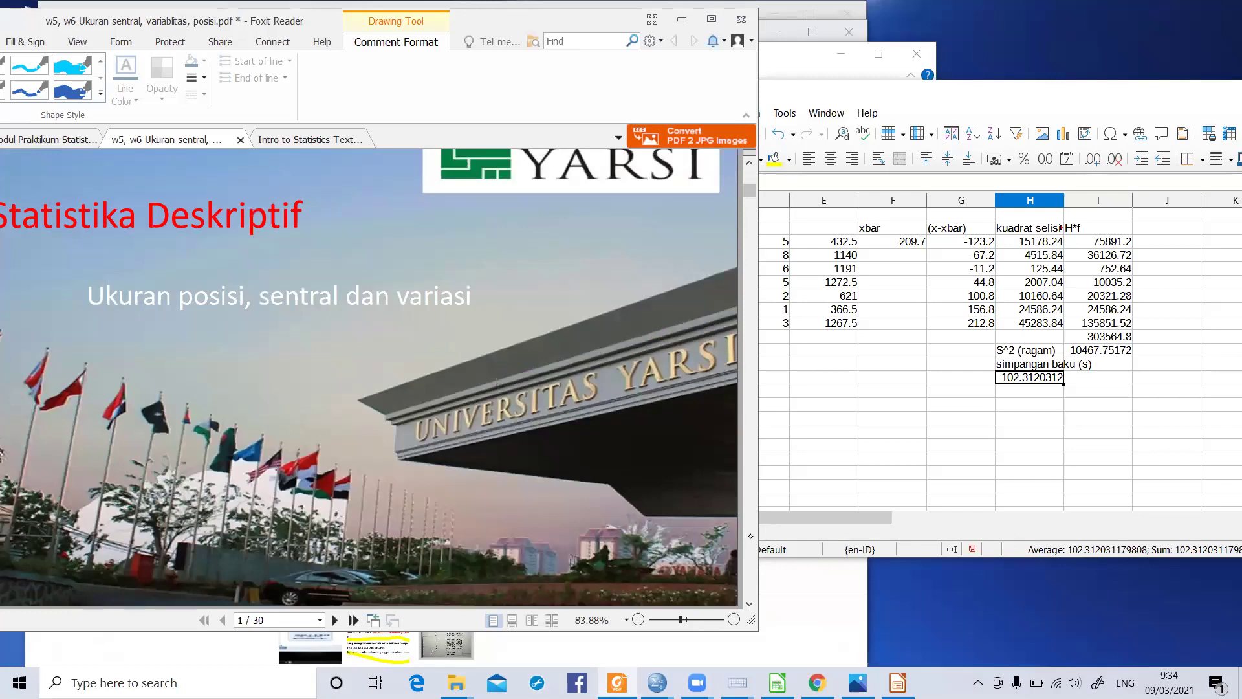
click(750, 191)
scroll(752, 470, down, 1)
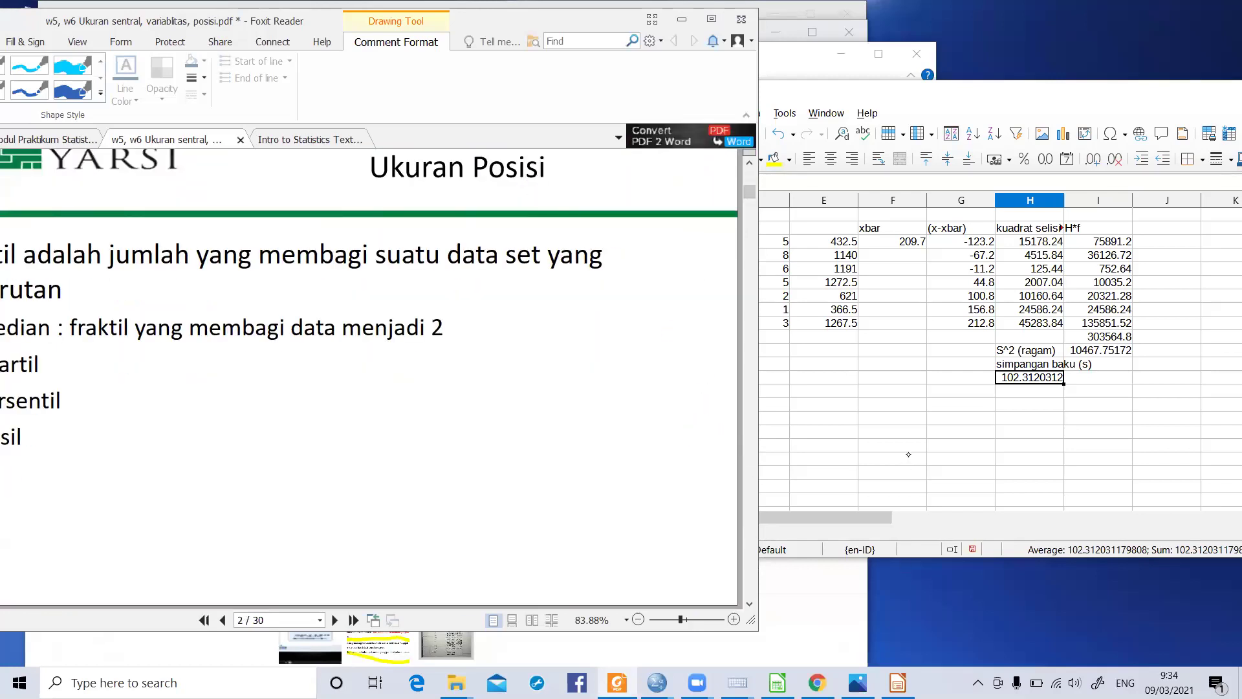
View the Modul Praktikum Statistik 6 PDF at about 96% zoom and read its SPSS descriptive statistics instructions and output explanation.
click(57, 141)
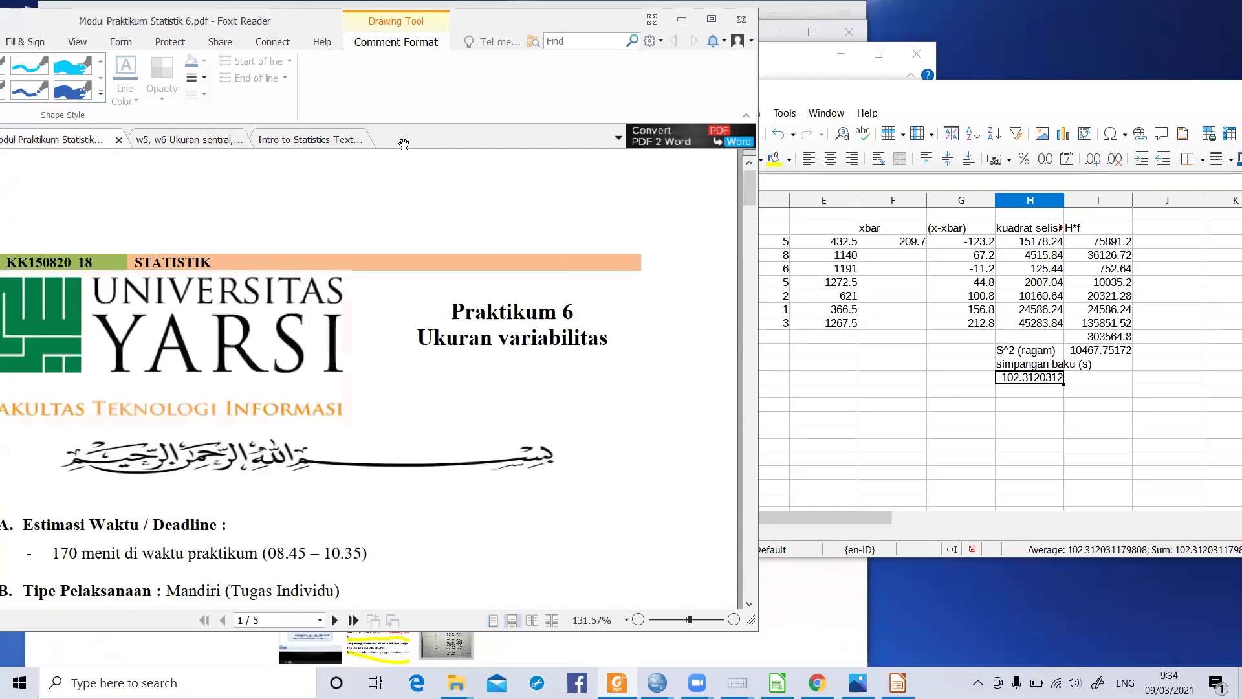
drag(689, 620, 684, 619)
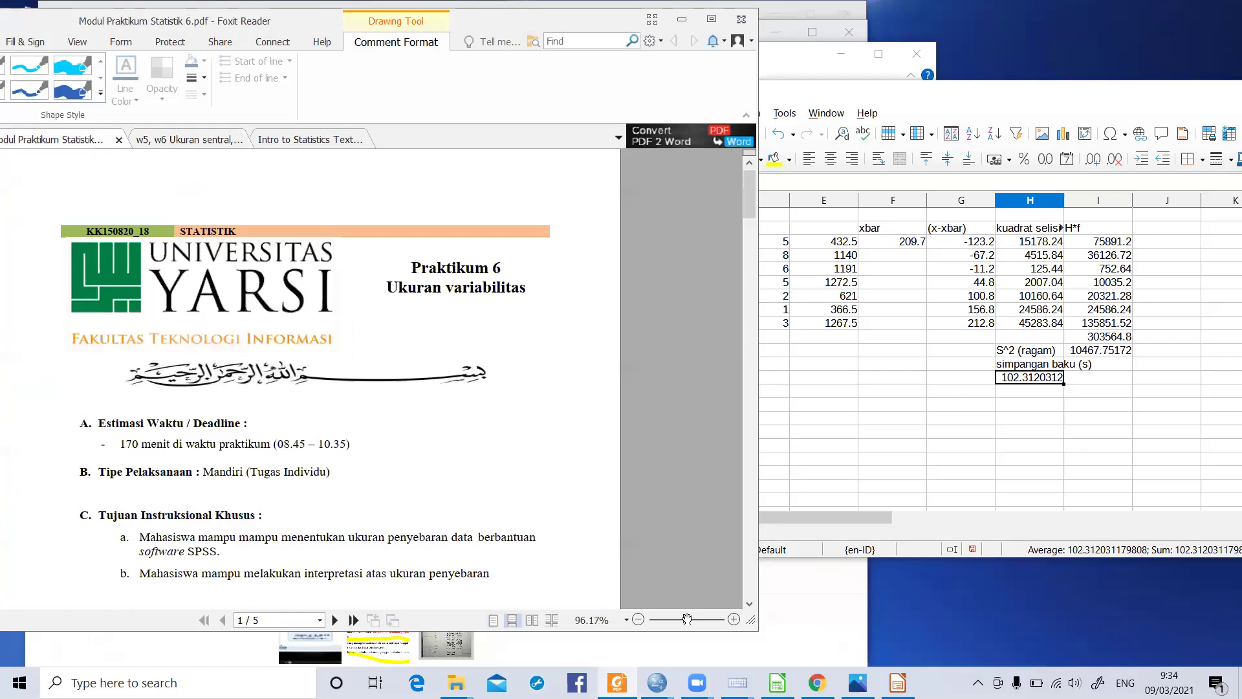
drag(744, 202, 740, 315)
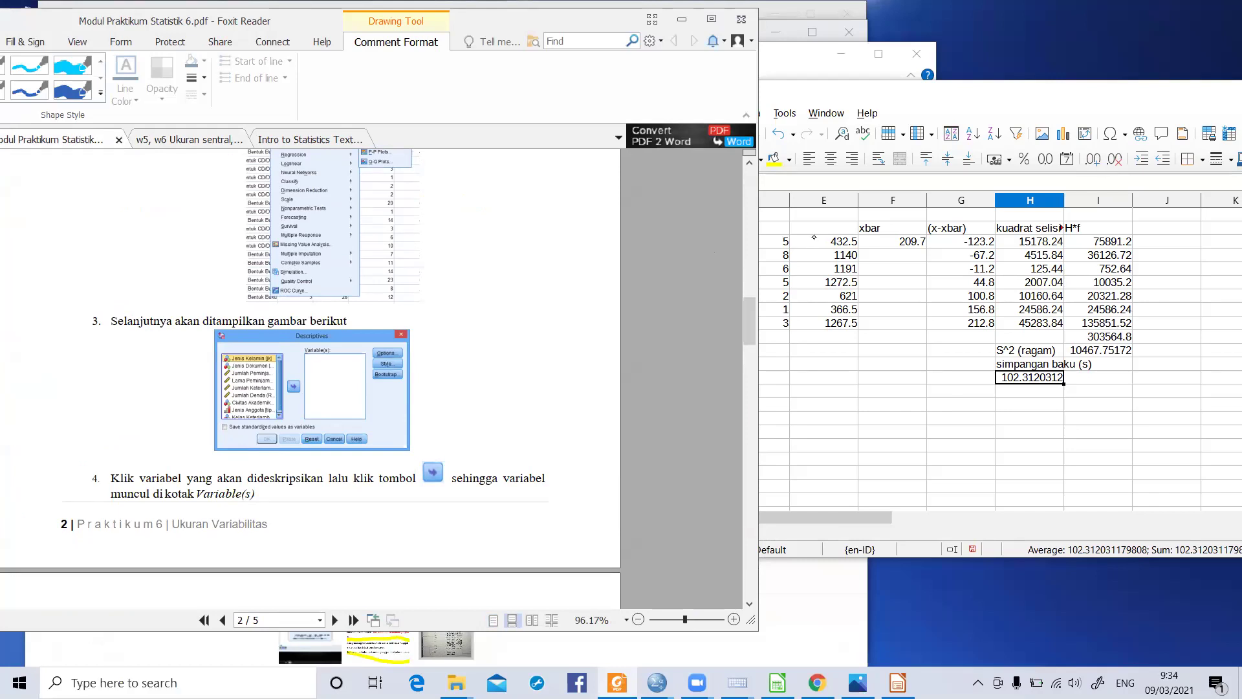
scroll(336, 371, down, 10)
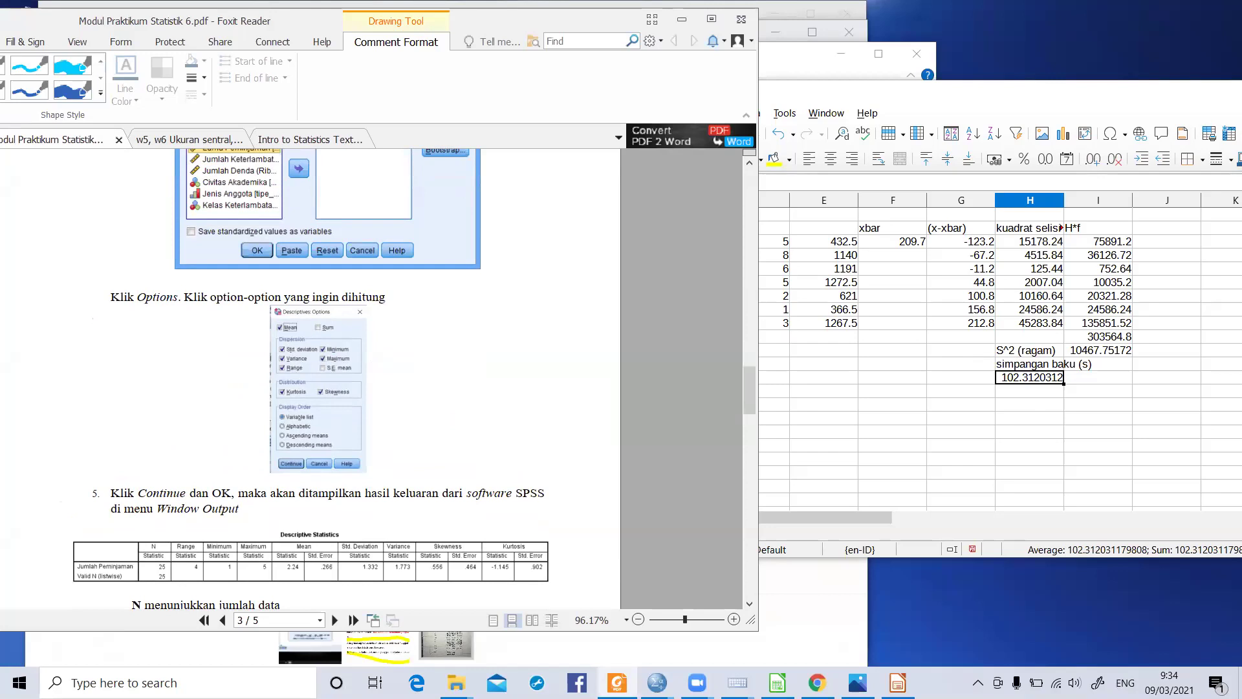
scroll(501, 465, down, 3)
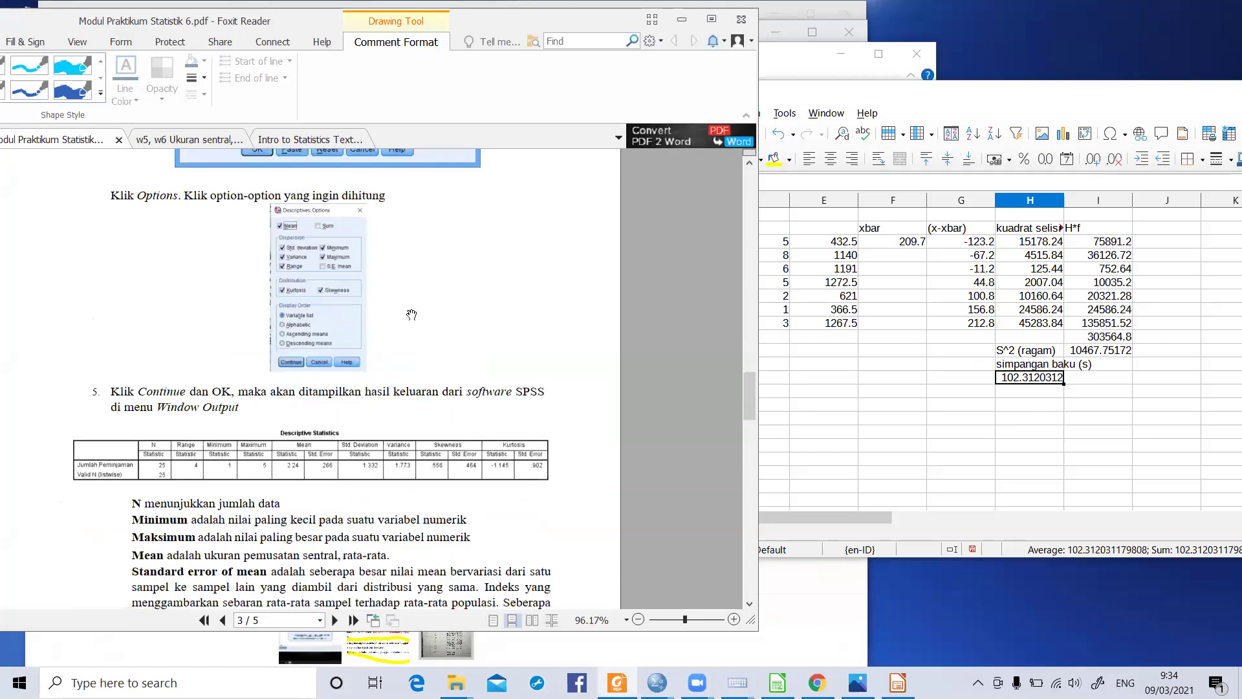
Switch to the SPSS Data Editor and set up a Descriptives analysis on the Jumlah Peminjaman and Lama Peminjaman variables.
click(656, 683)
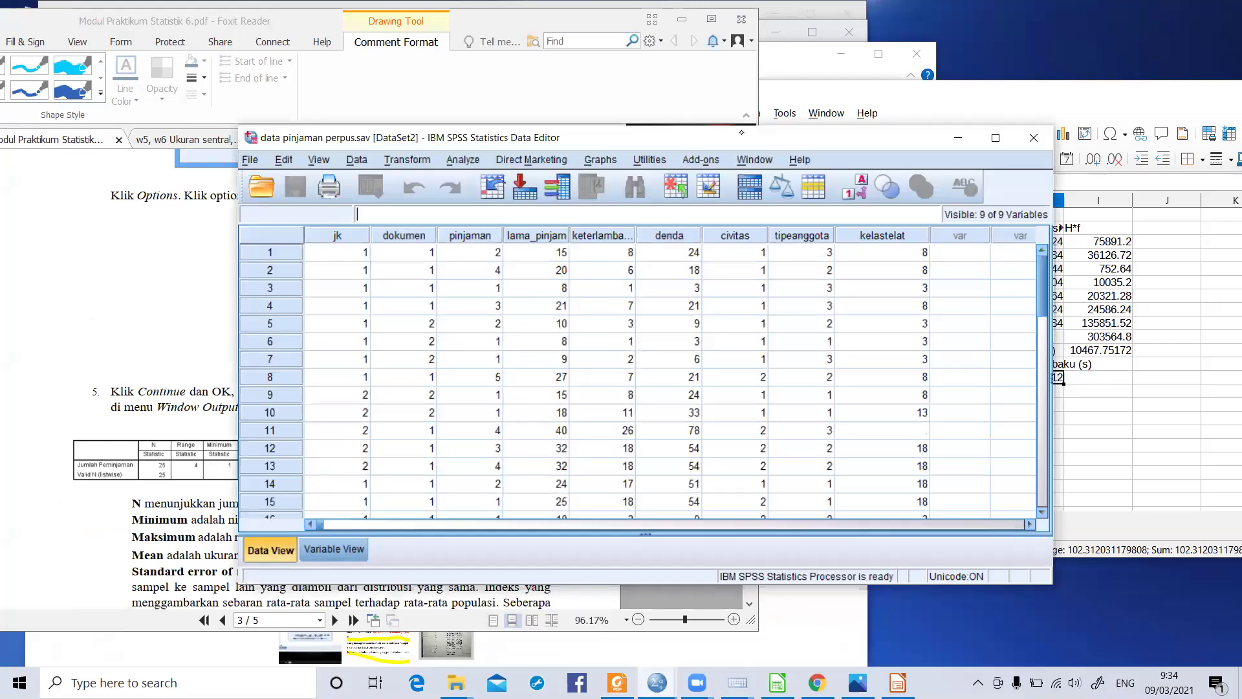
drag(622, 135, 873, 105)
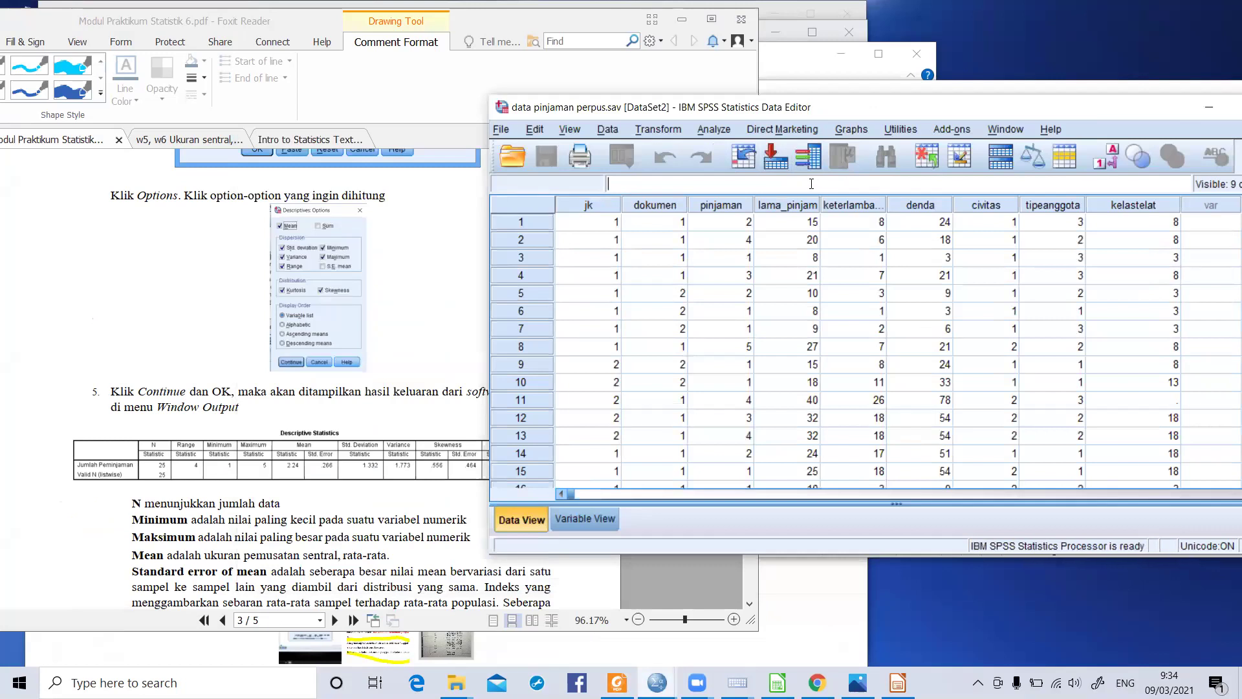
click(714, 129)
mouse_move(779, 171)
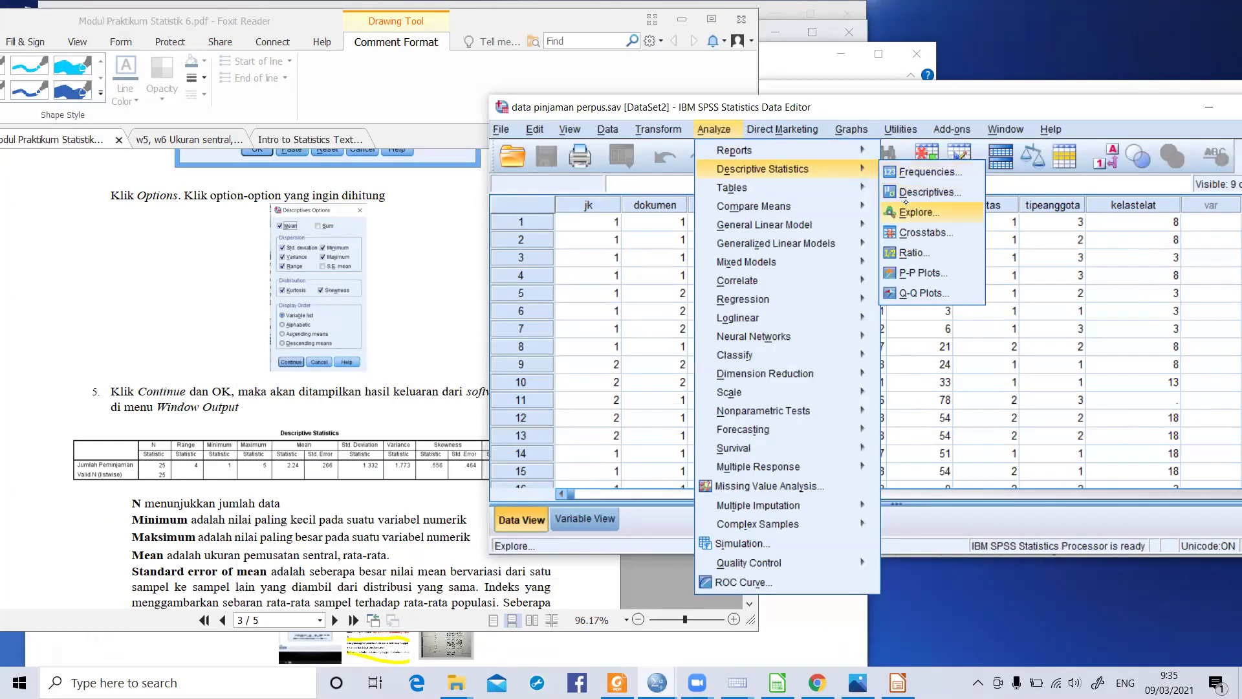
click(906, 193)
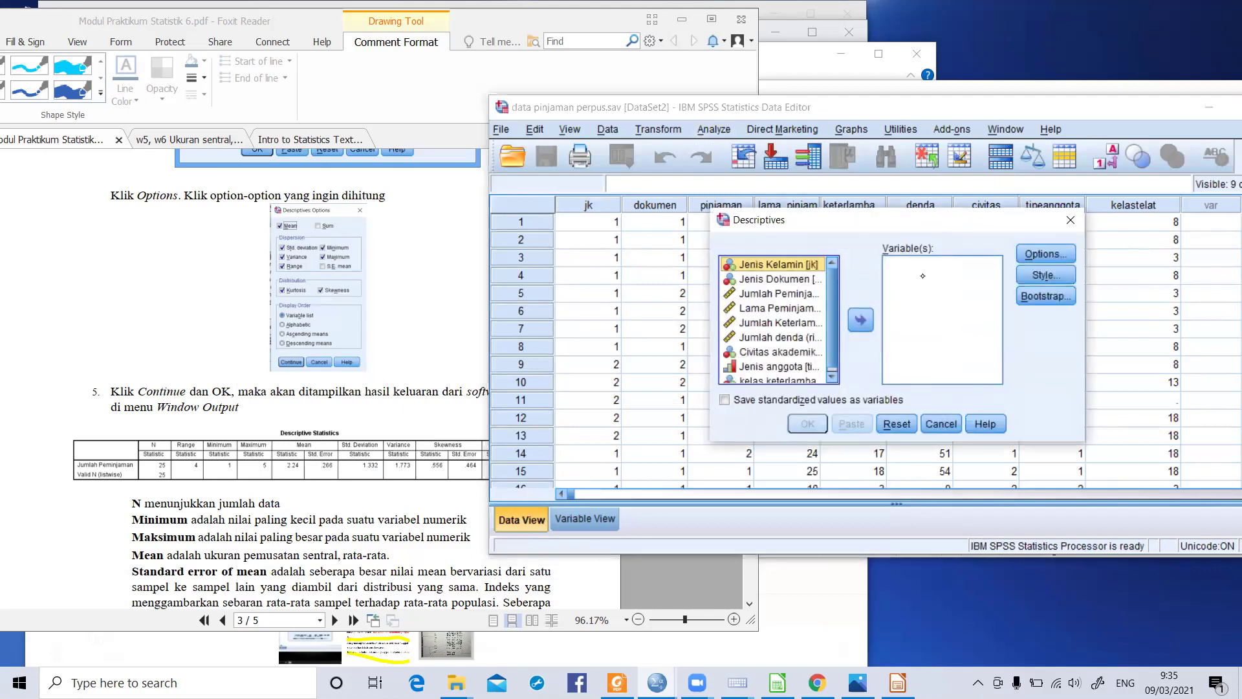
click(776, 295)
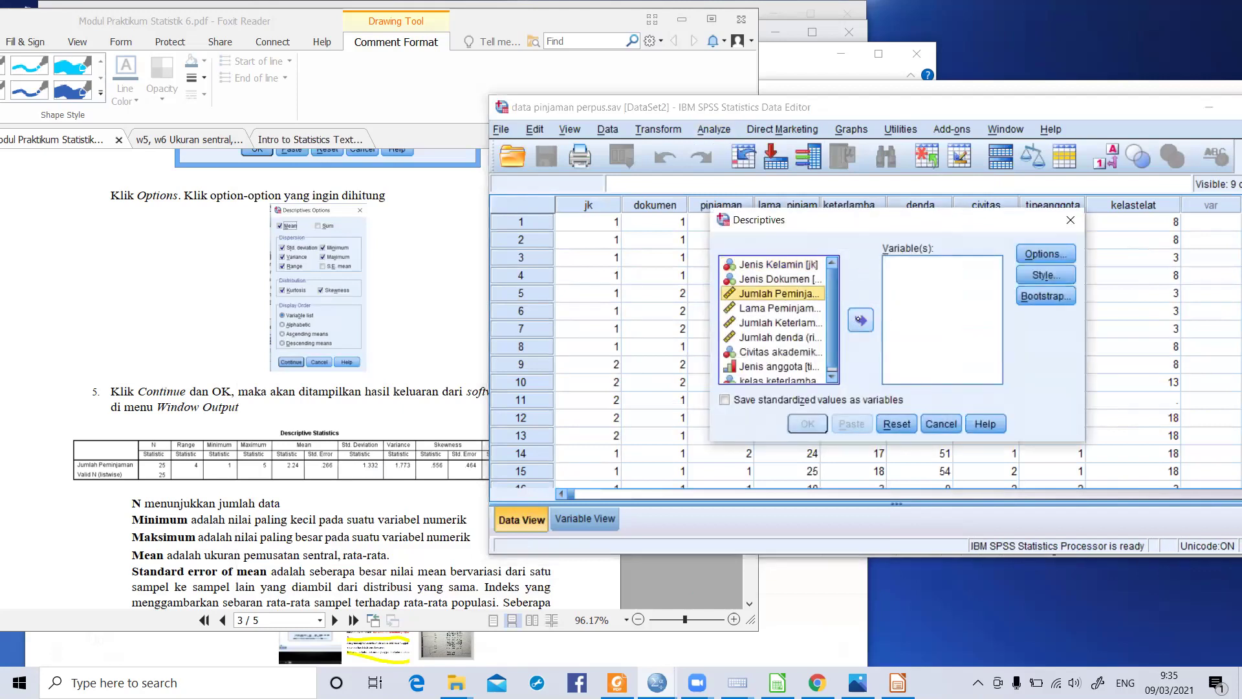
click(858, 320)
click(797, 293)
click(861, 324)
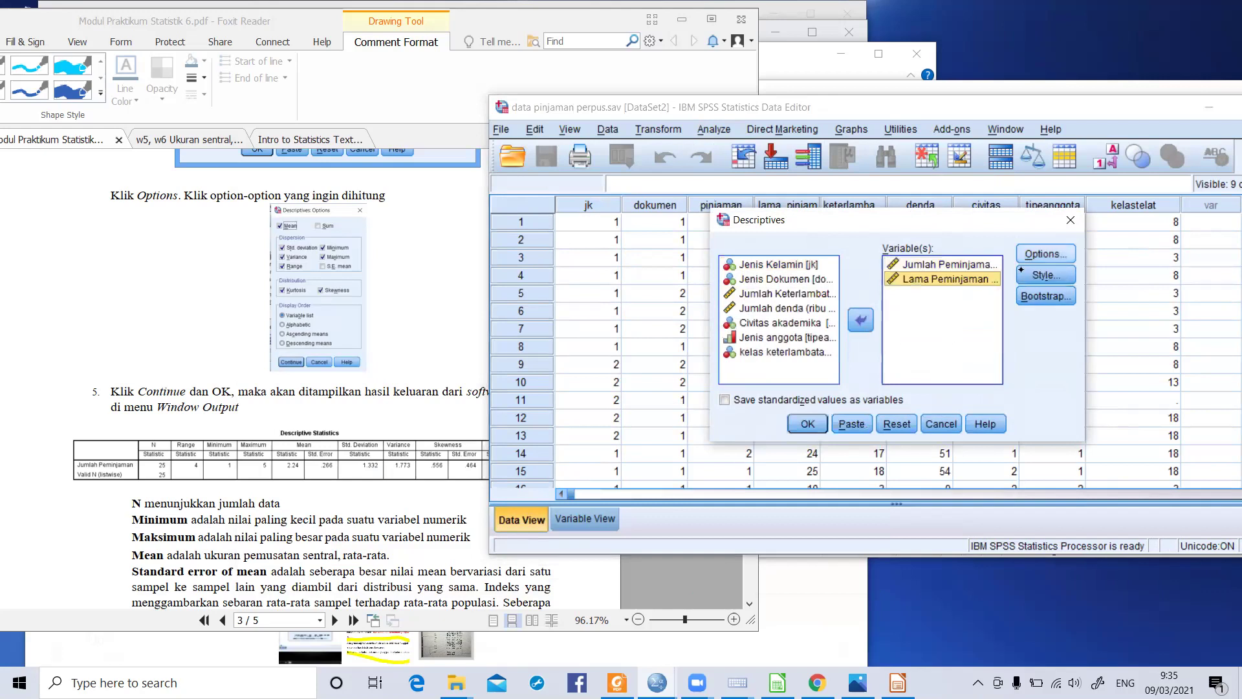
In the Descriptives options, exclude the mean, include variance and range, and leave kurtosis and skewness unselected.
click(1045, 254)
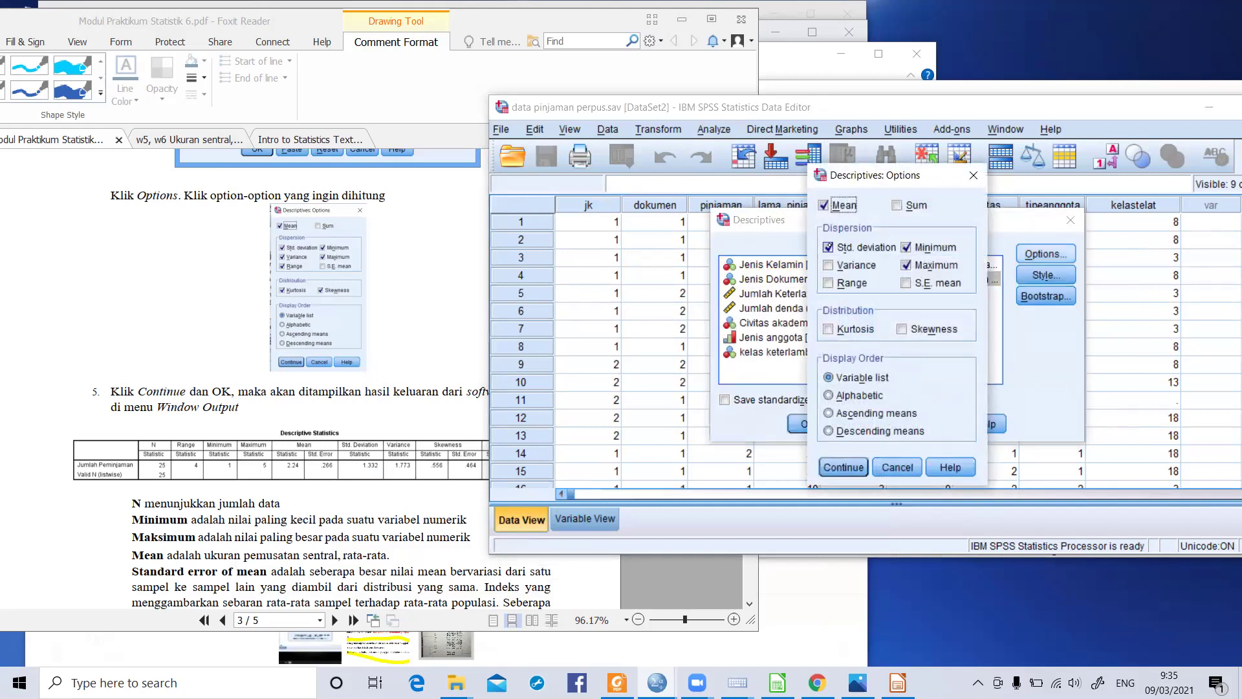
click(824, 205)
click(838, 265)
click(841, 284)
click(831, 329)
click(901, 329)
click(828, 330)
click(901, 329)
Switch to the w5, w6 Ukuran sentral slides in Foxit Reader and examine the Kurtosis (keruncingan) and Kemencengan (skewed) slides.
click(195, 139)
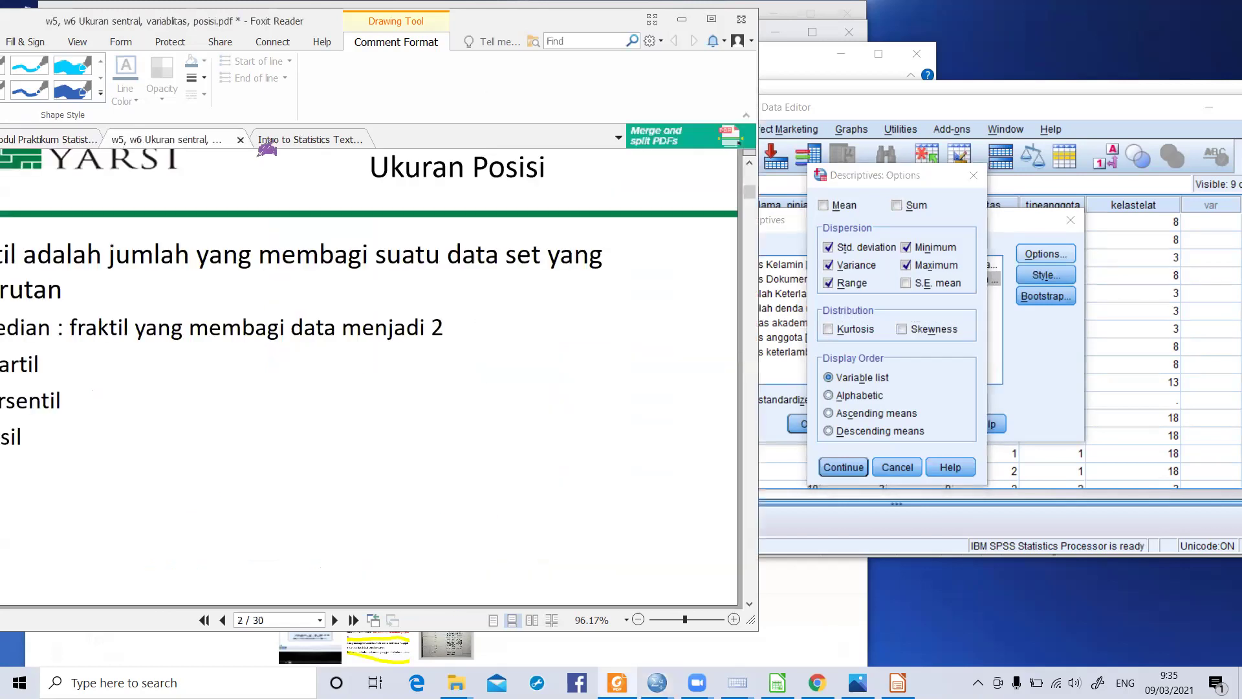
key(Right)
key(Right)
key(Right)
key(Right)
key(Right)
key(Right)
key(Right)
key(Right)
key(Right)
key(Right)
key(Right)
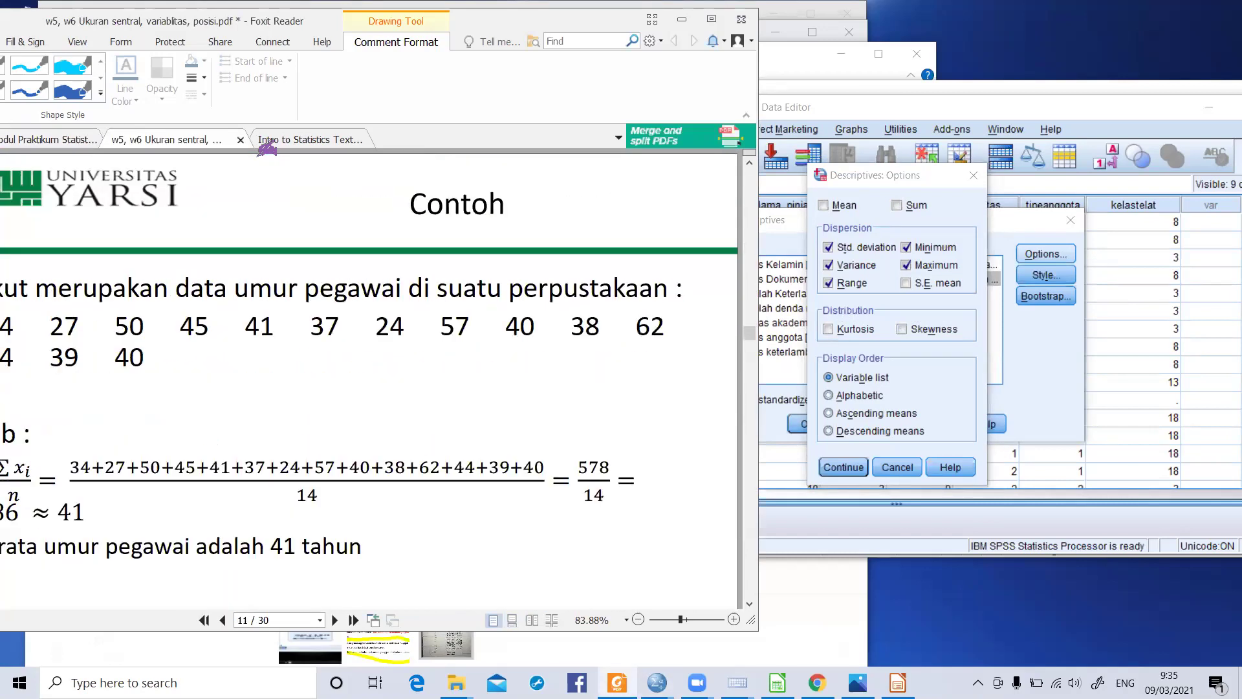
key(Right)
key(Right)
key(Right)
key(Right)
key(Right)
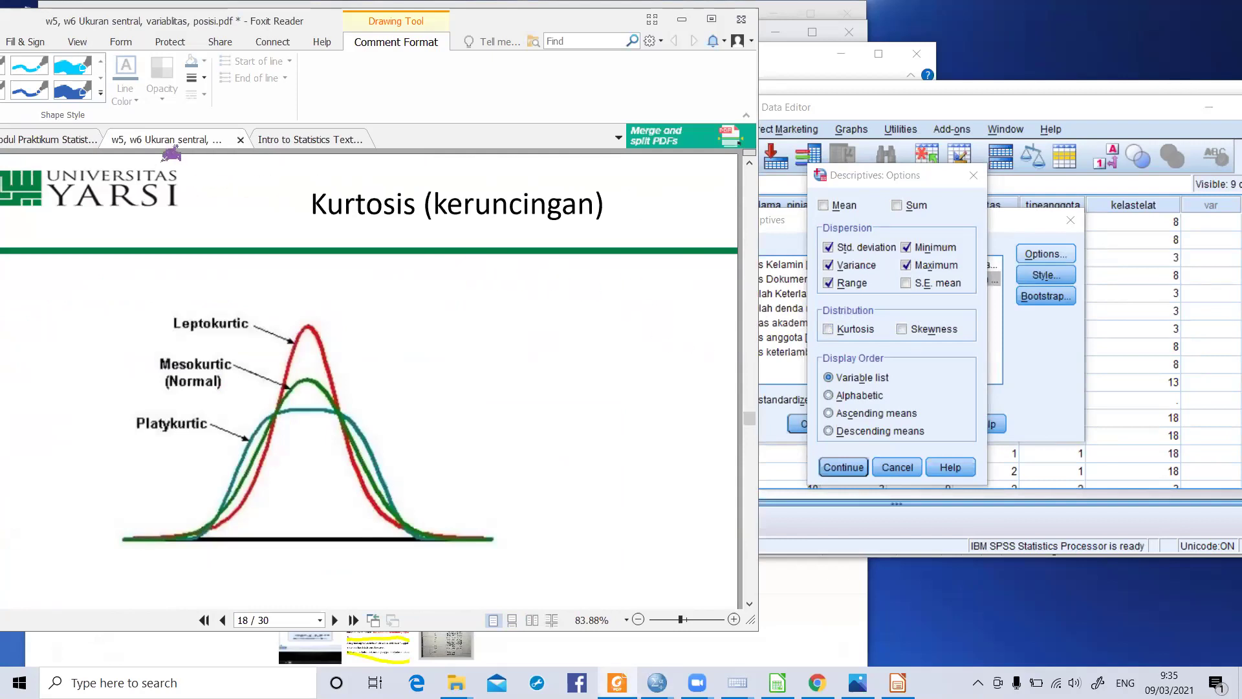
key(Page_Up)
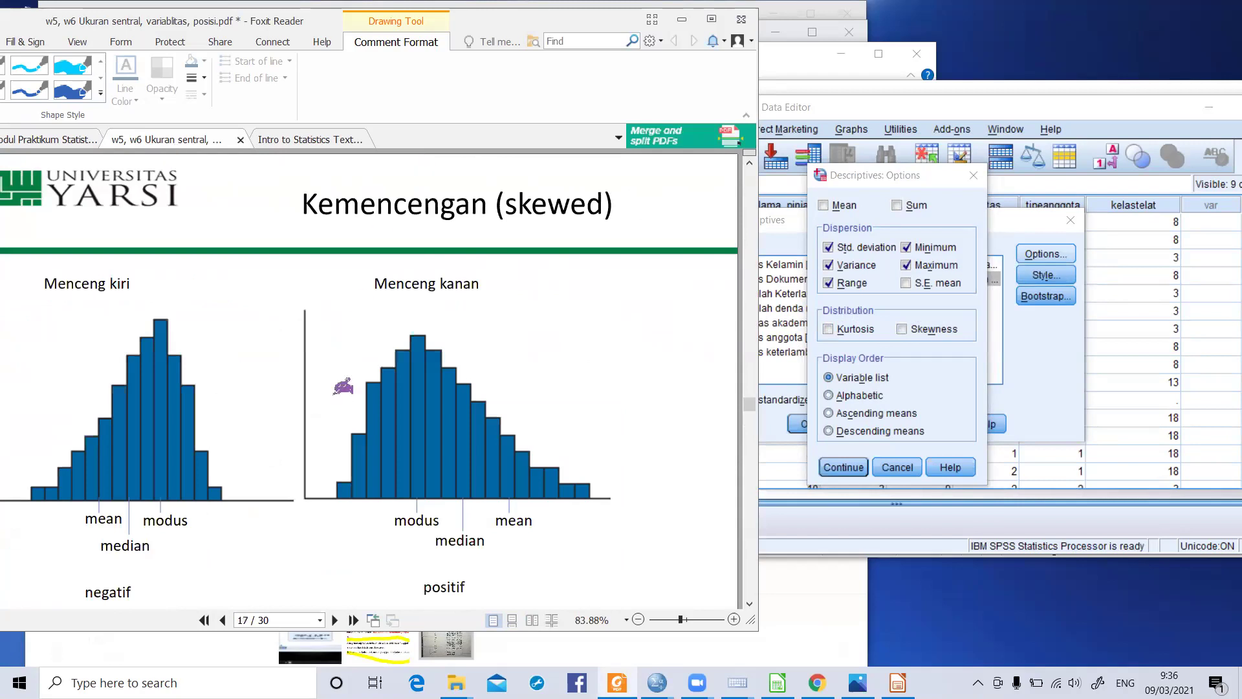